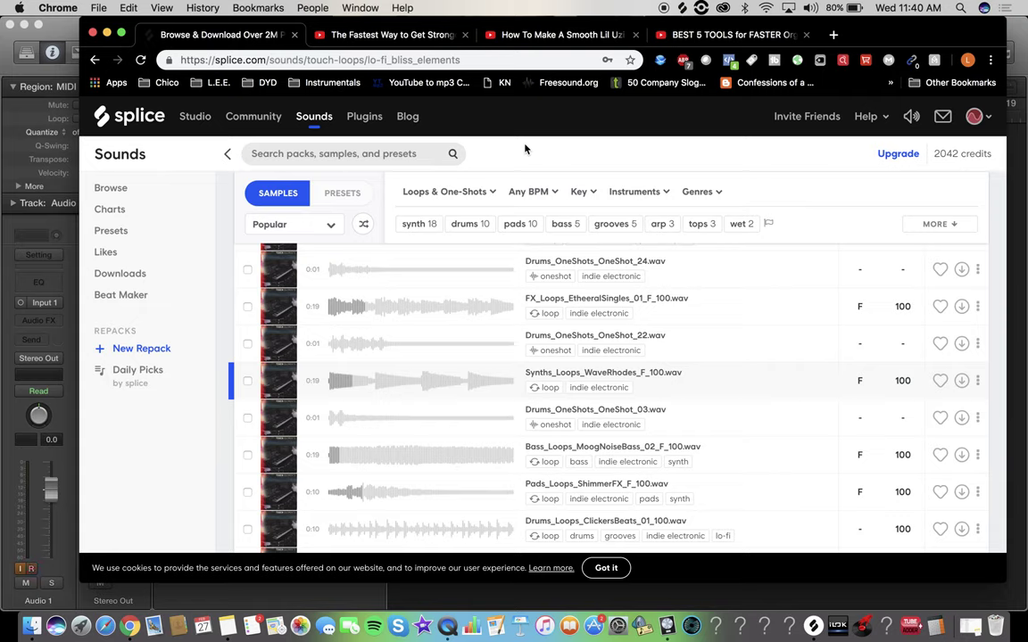
- Preview the Synths_Loops_WaveRhodes_F_100.wav loop, add it to the likes and download it
left_click(312, 381)
key("XF86AudioRaiseVolume")
left_click(313, 381)
left_click(940, 381)
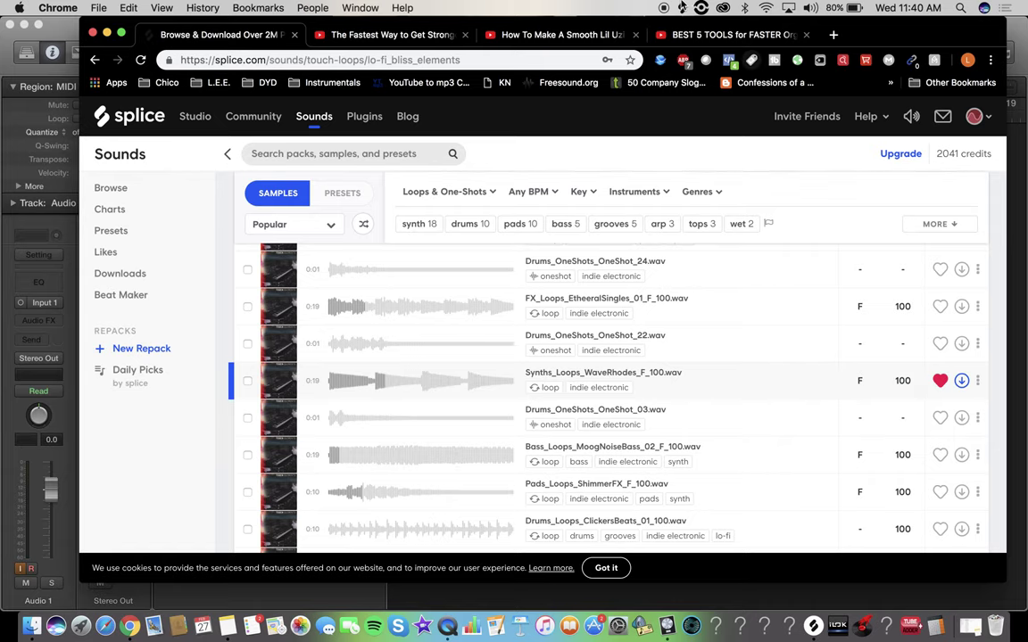
- Open the Splice desktop app and find the WaveRhodes loop among the recently added samples
left_click(681, 8)
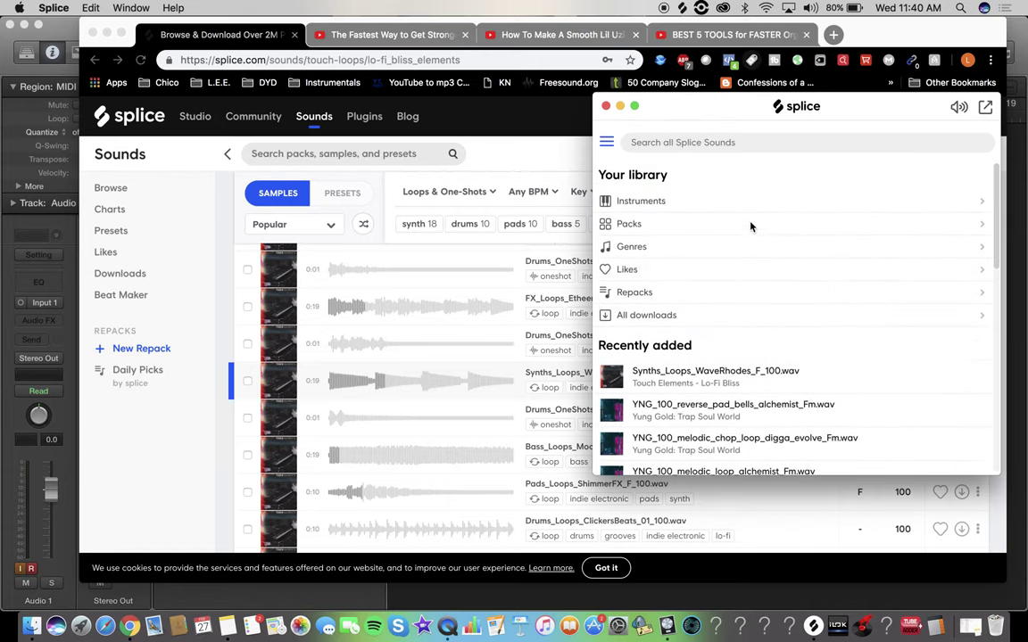
mouse_move(616, 380)
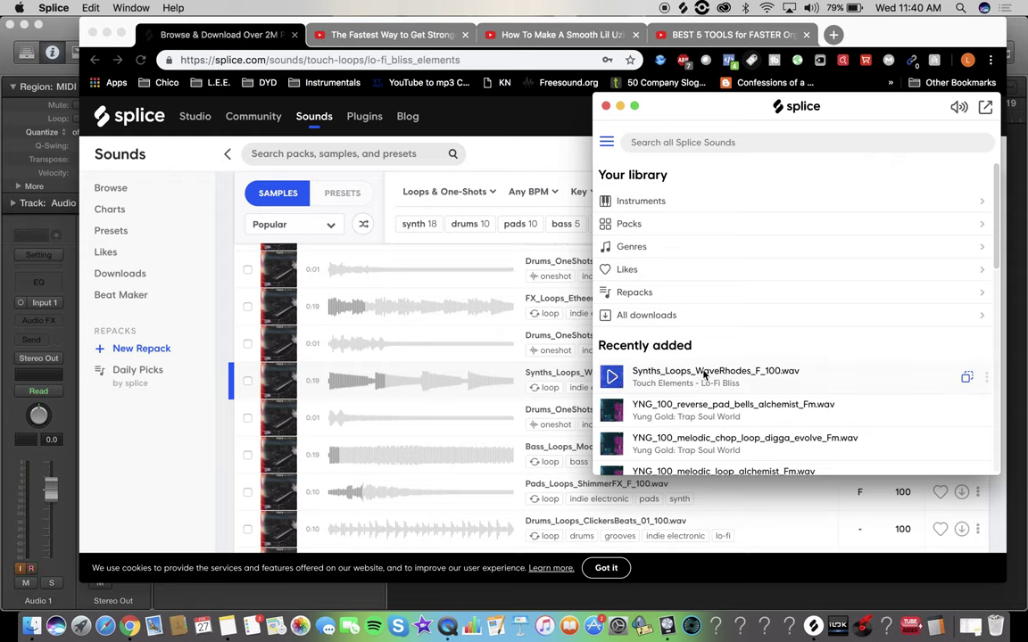
scroll(691, 381, "down", 5)
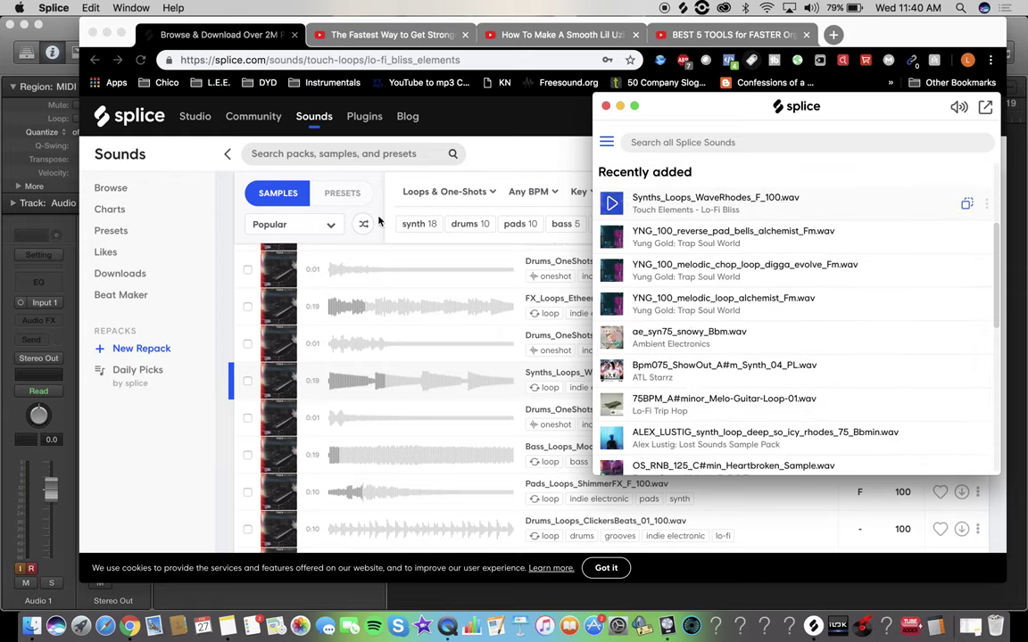
- Switch to Logic Pro X and set the project tempo to 100 bpm to match the WaveRhodes loop
left_click(5, 280)
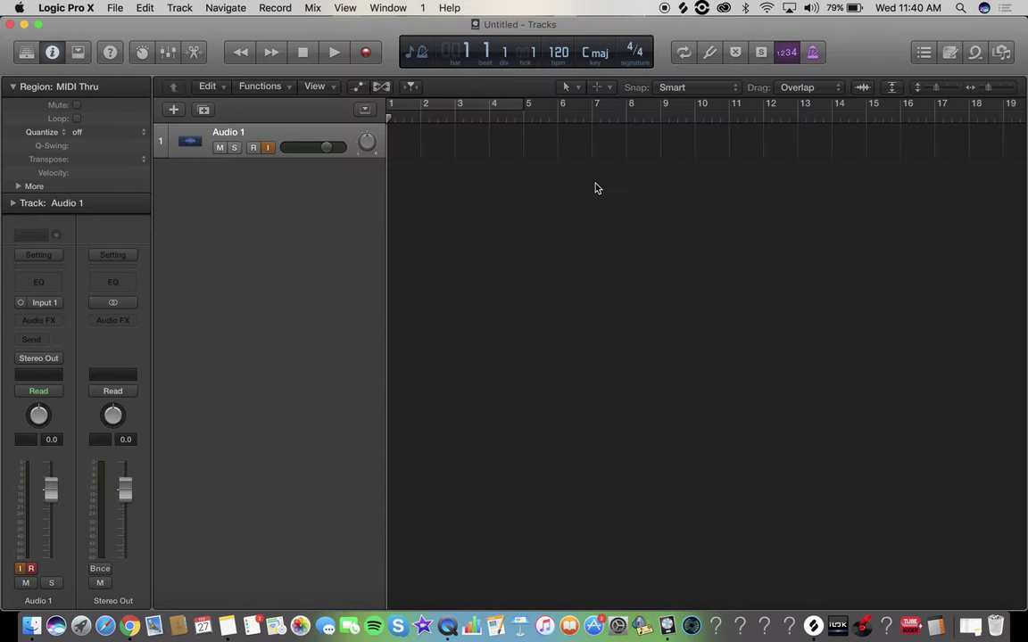
key("ctrl+Up")
left_click(913, 214)
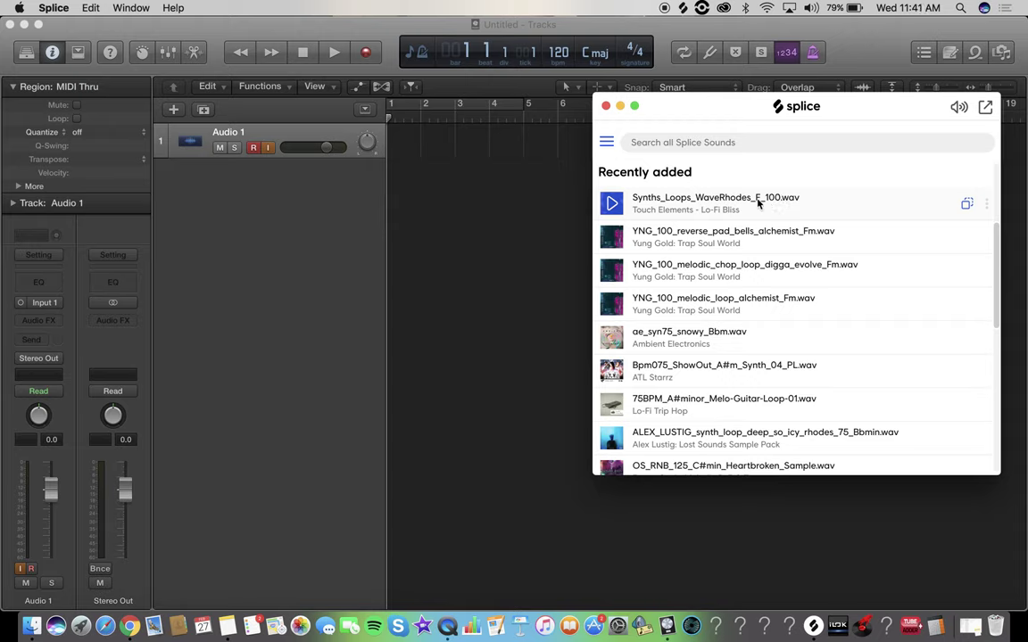
left_click(535, 219)
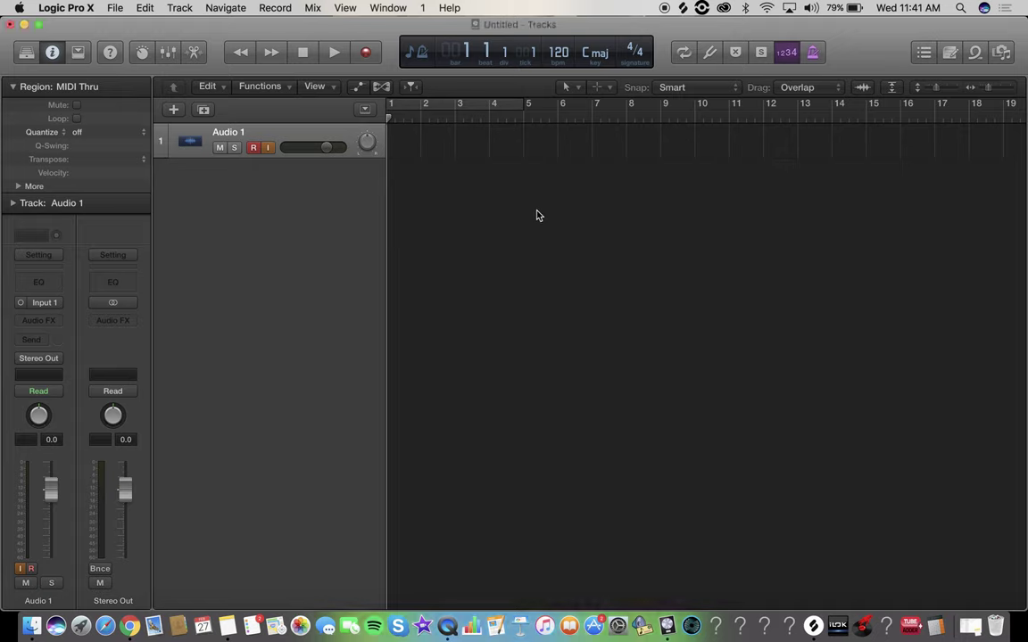
double_click(560, 56)
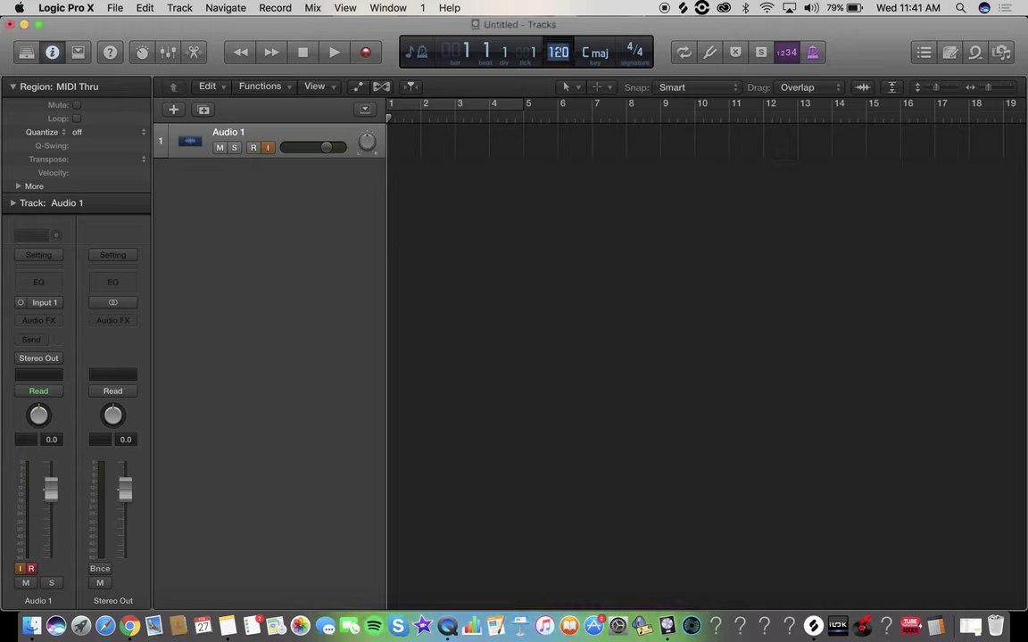
type("100")
key("Return")
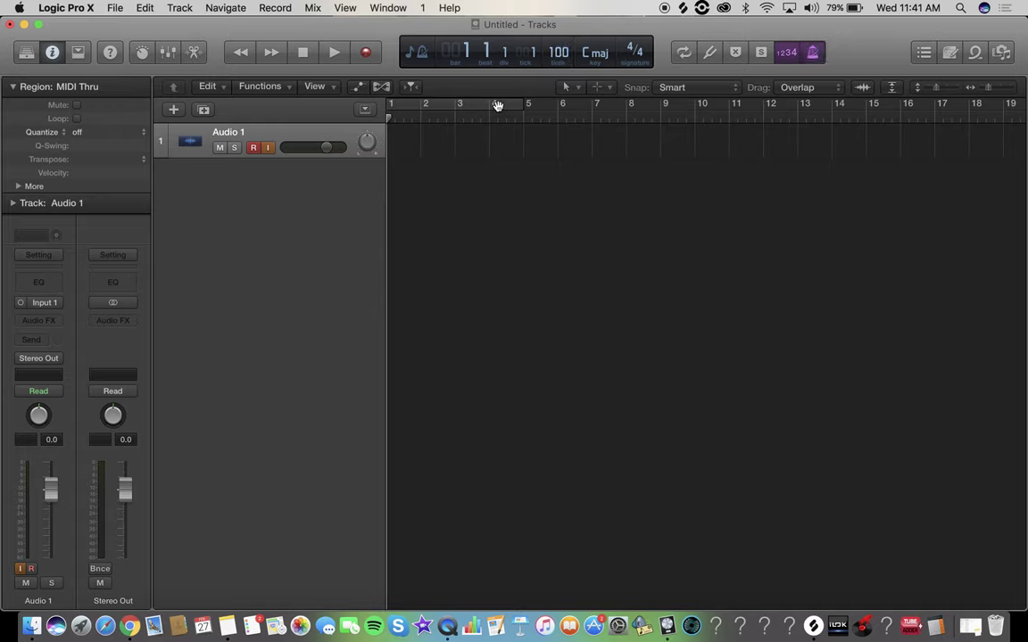
- Enable the cycle area, extend it from bar 1 to bar 9, and briefly play back the project
left_click(473, 105)
left_click_drag(528, 105, 661, 117)
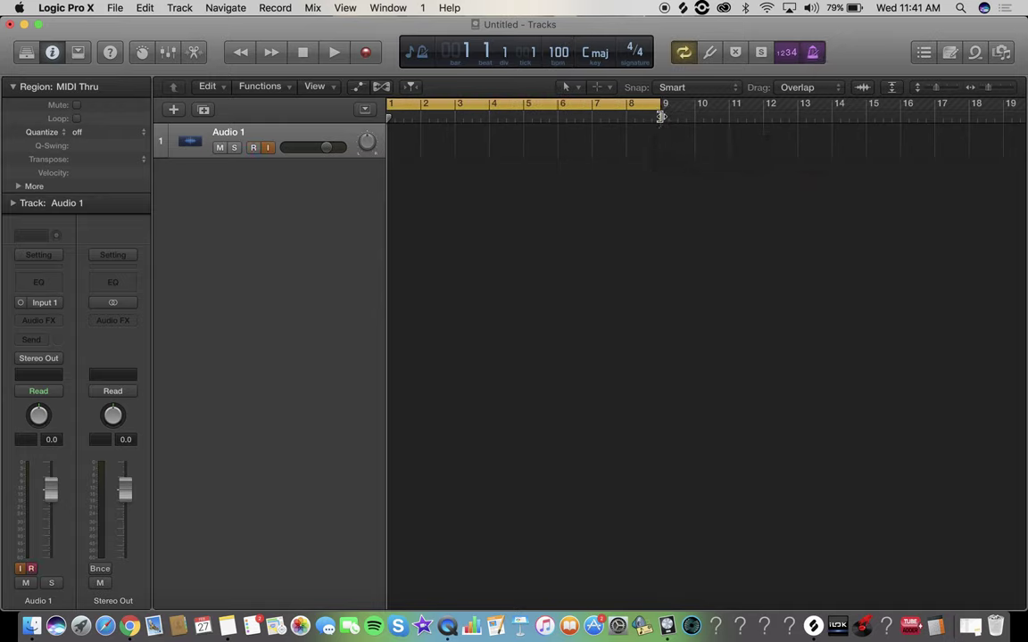
key("space")
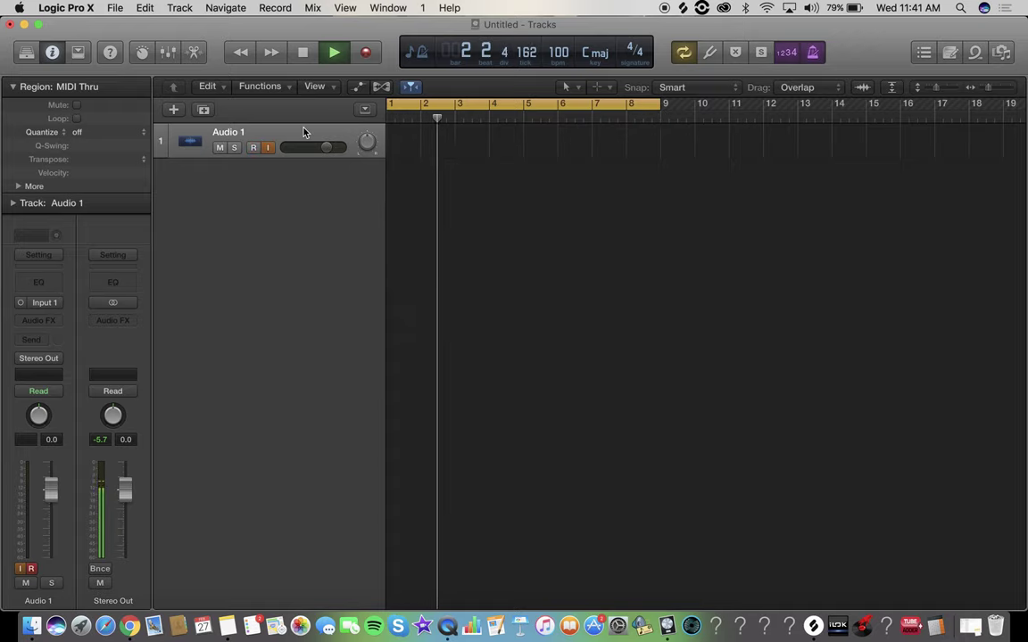
key("Return")
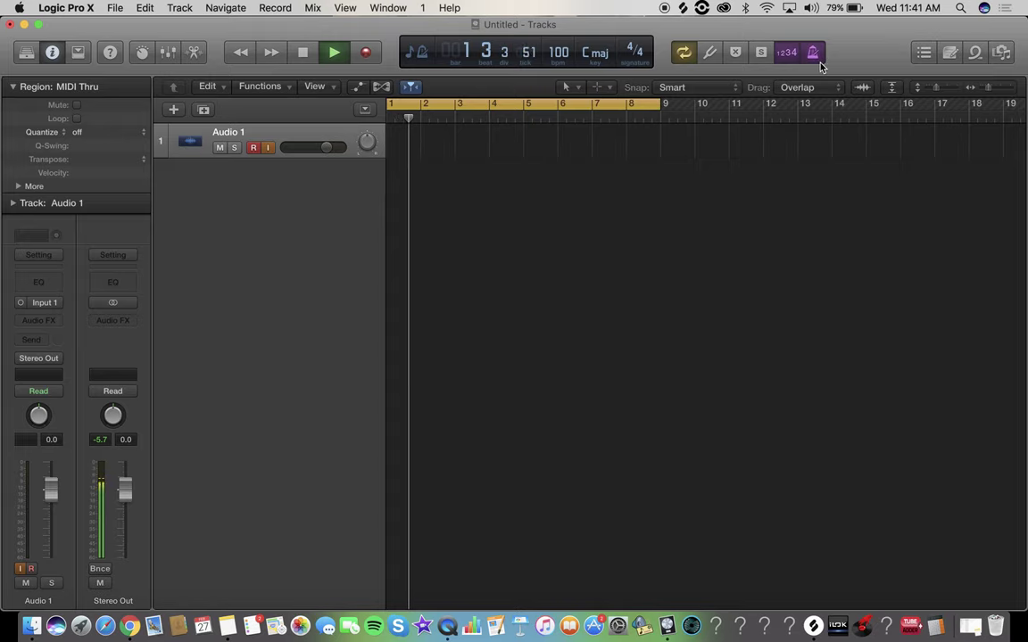
key("space")
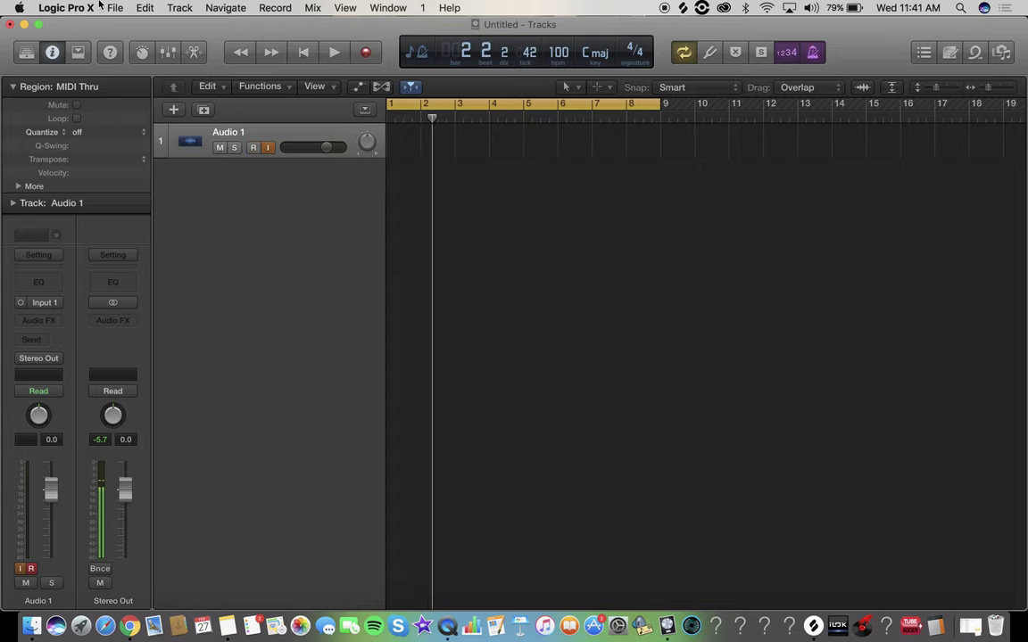
- Check the input and output devices in the audio preferences, and test playback from the start
left_click(89, 7)
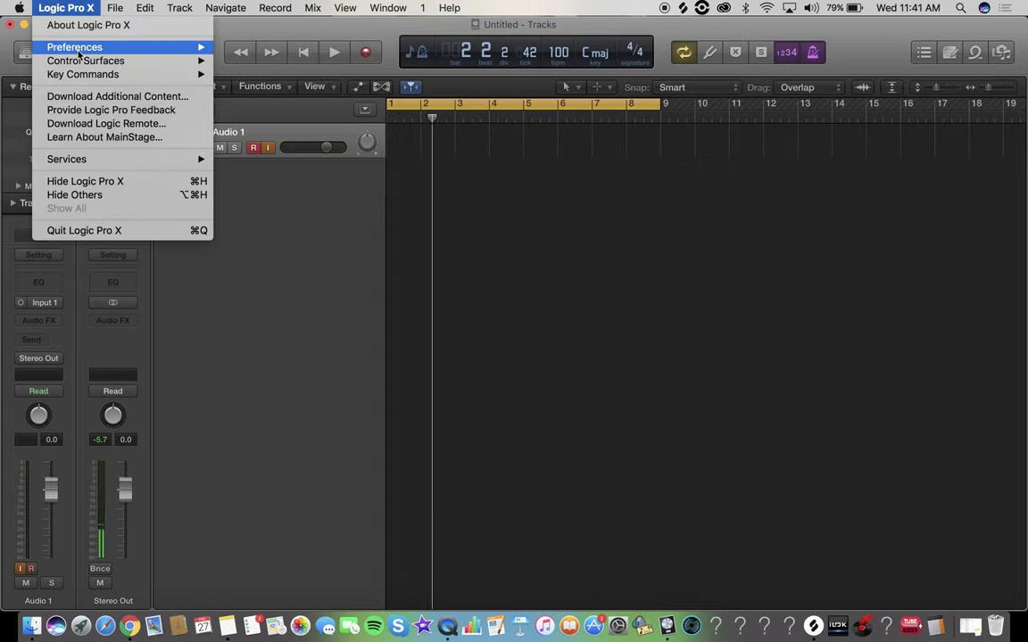
mouse_move(82, 51)
left_click(241, 59)
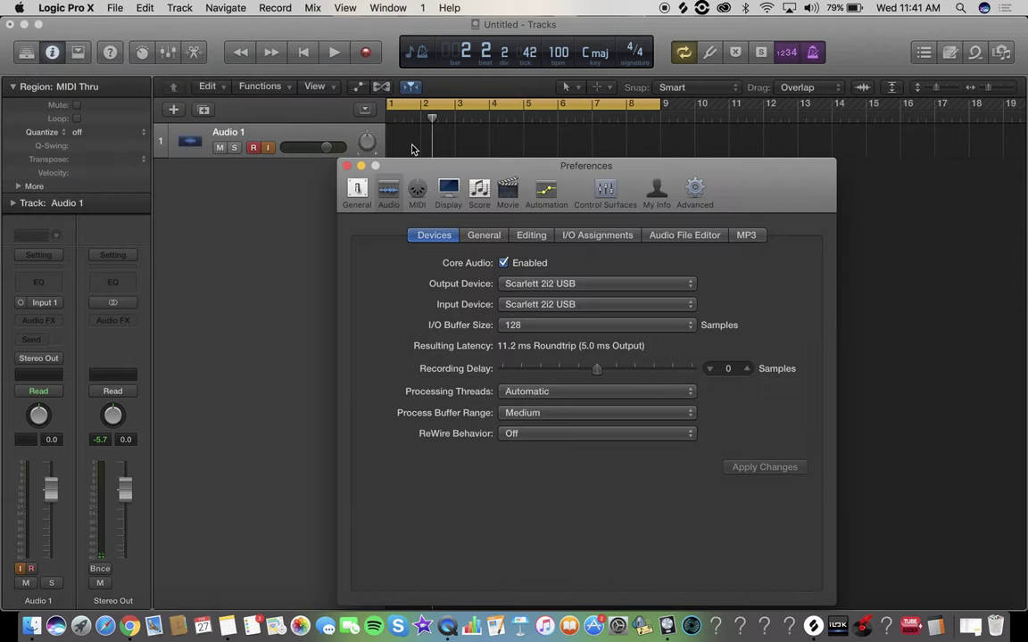
left_click(543, 304)
left_click(543, 302)
left_click(546, 284)
left_click(550, 285)
left_click(347, 166)
key("Return")
key("space")
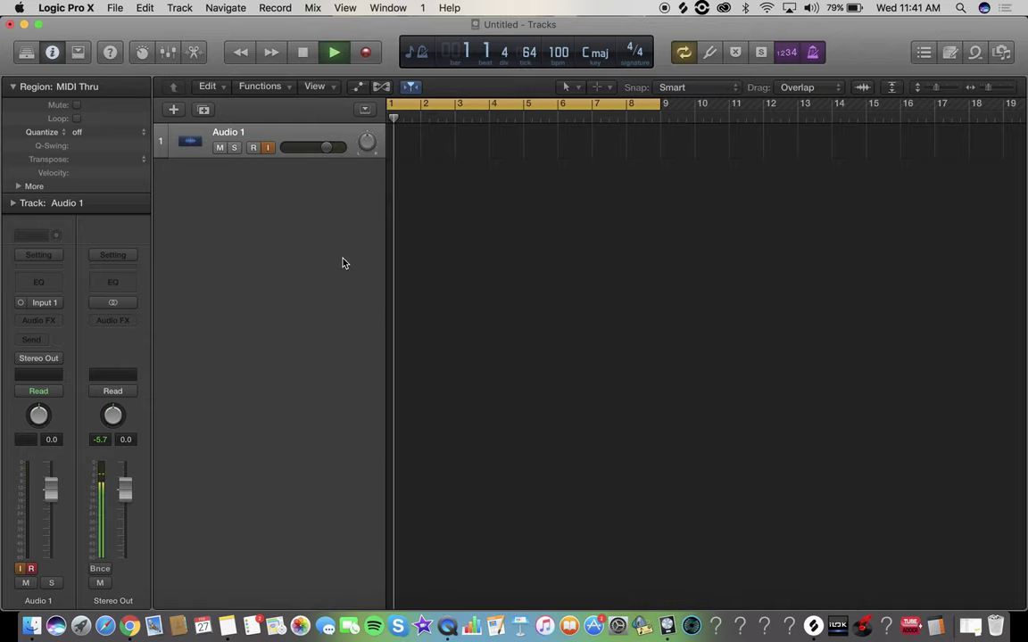
key("space")
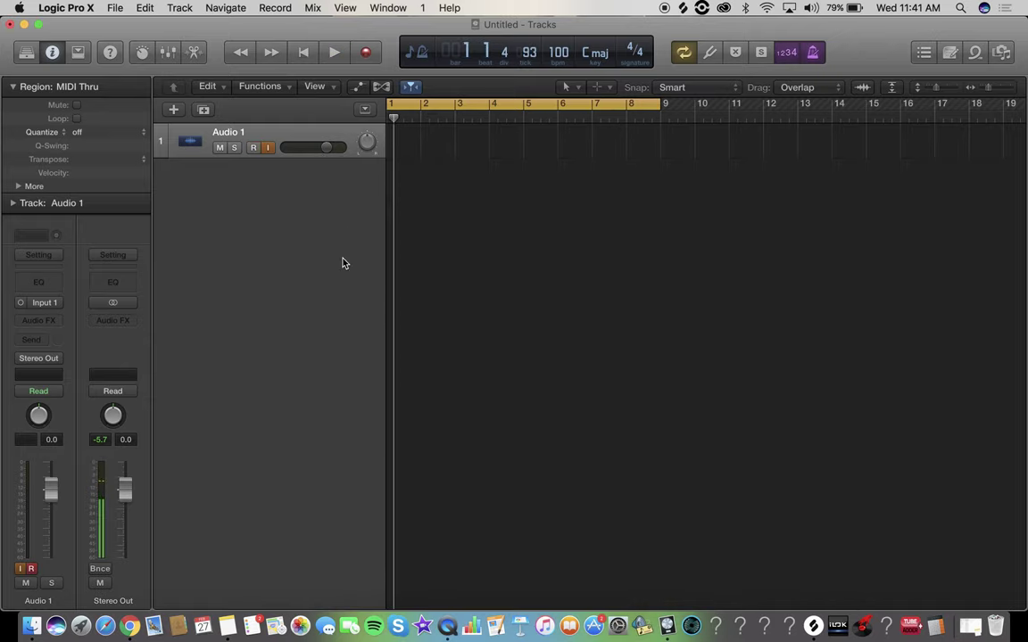
- Create a Nexus 2 software instrument track, test the sound with it, and delete the track
left_click(174, 109)
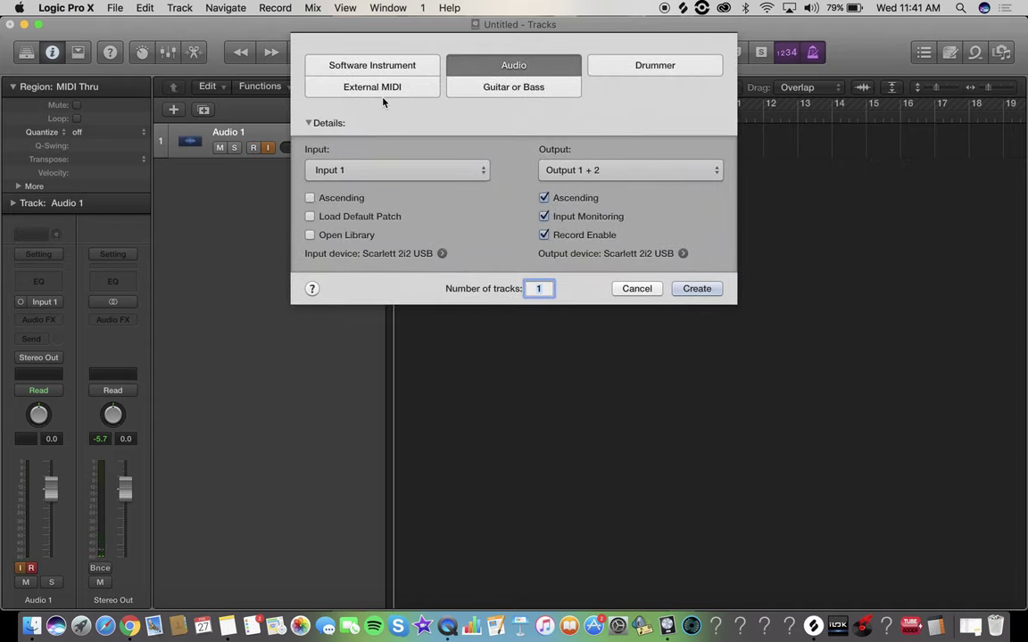
left_click(375, 68)
left_click(695, 252)
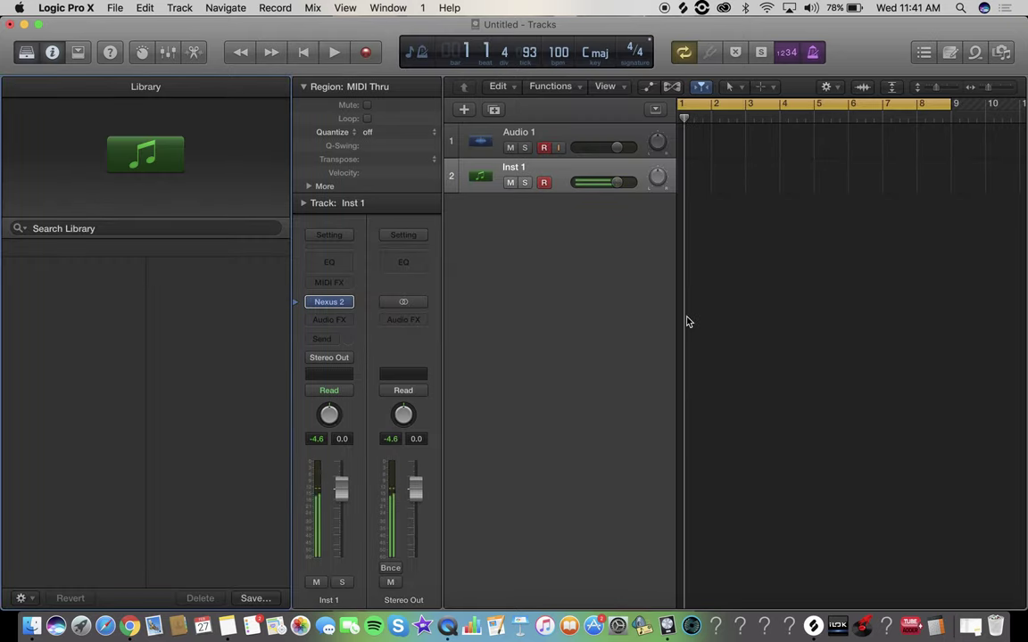
key("space")
left_click(566, 134)
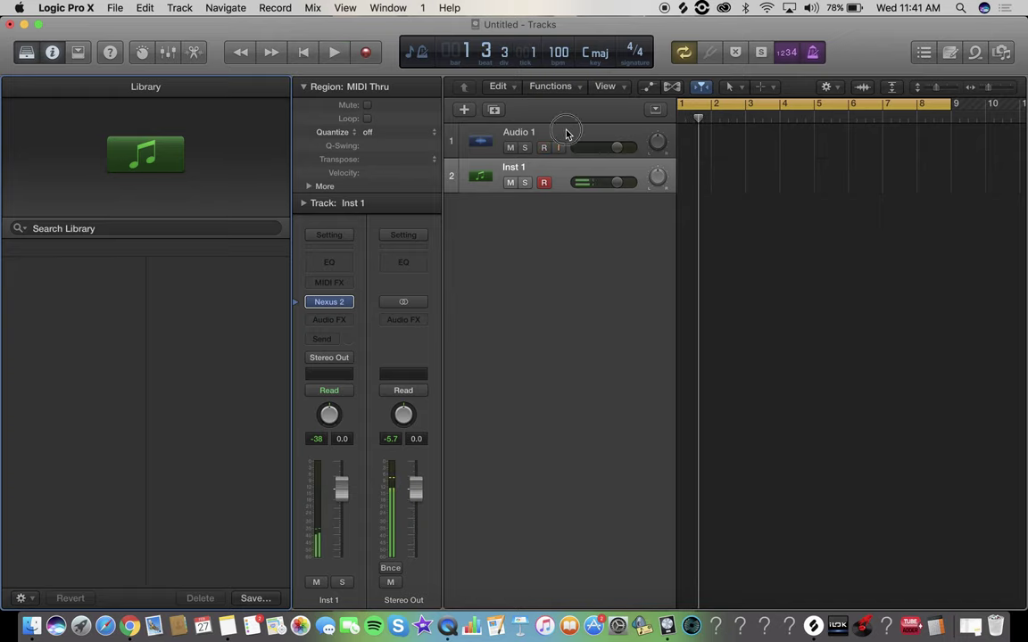
left_click(565, 134)
left_click(558, 184)
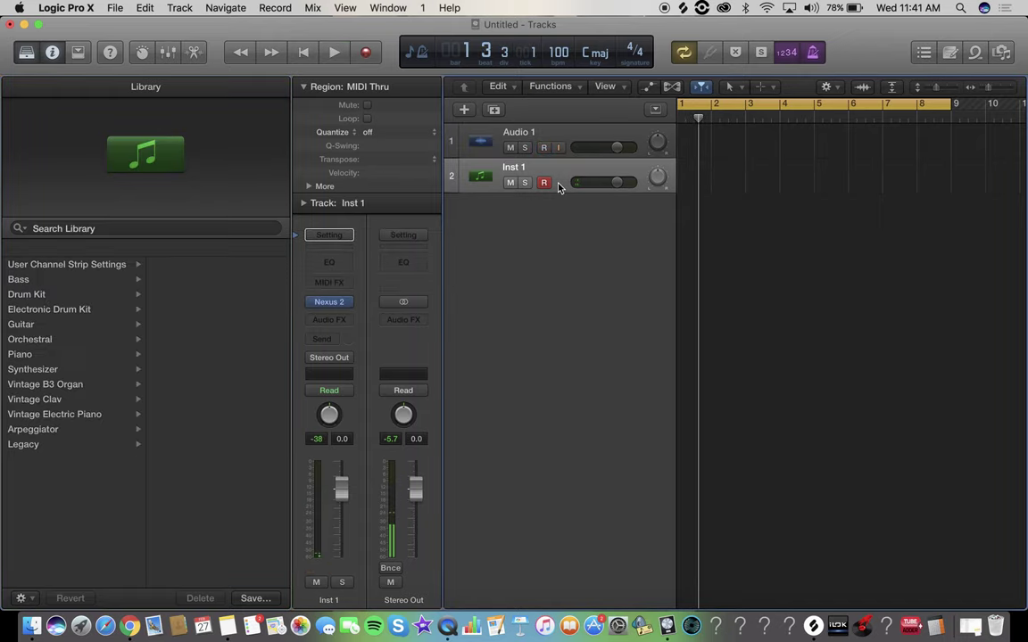
key("super+BackSpace")
- Bring the Synths_Loops_WaveRhodes_F_100 loop from the Splice app into the Logic project as a new track starting at bar 1
key("ctrl+Up")
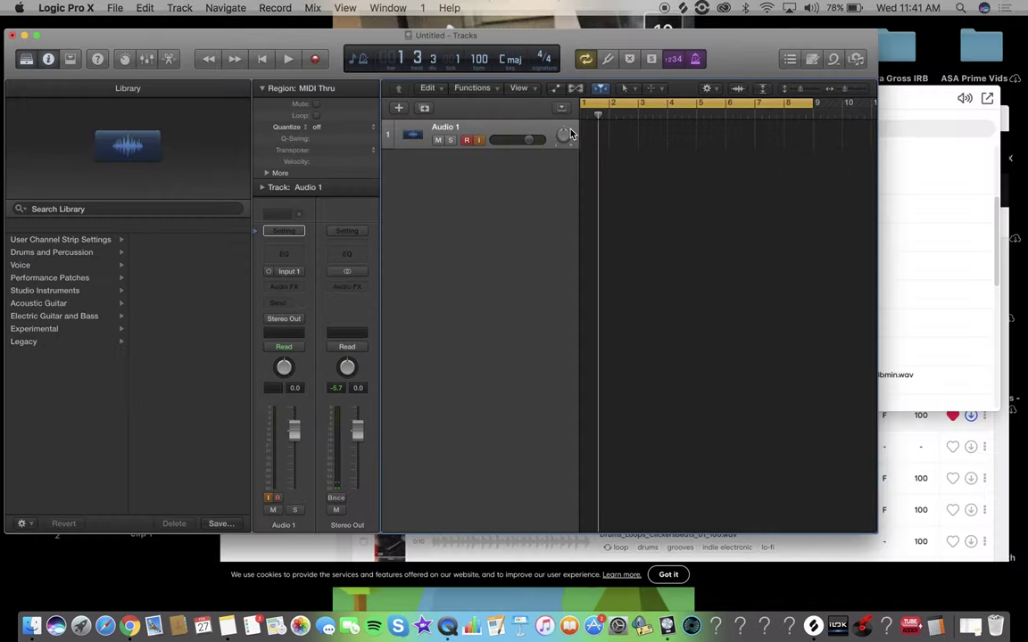
left_click(830, 174)
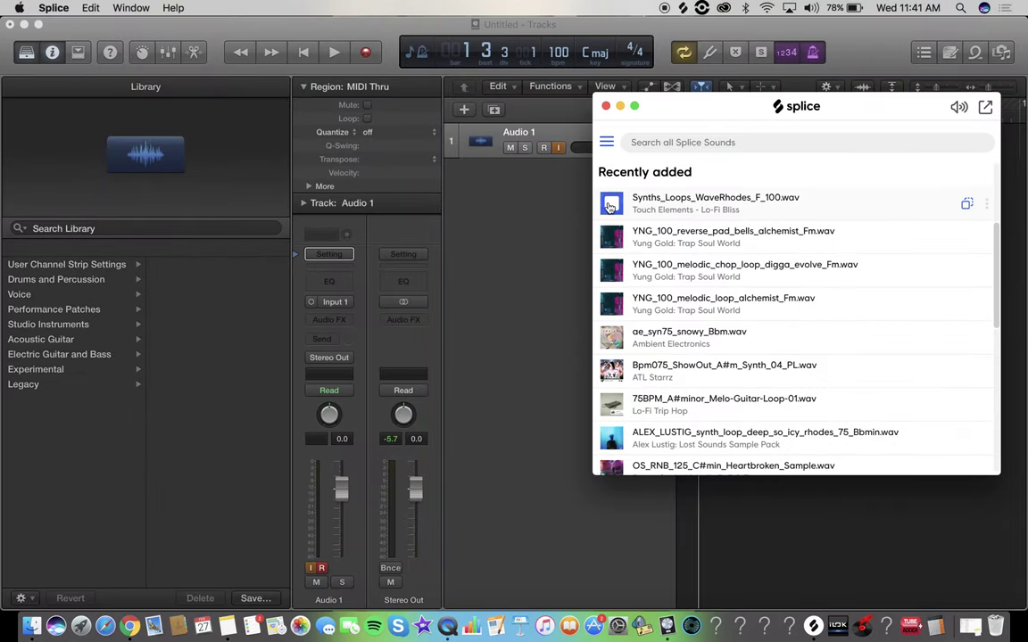
left_click_drag(608, 206, 654, 206)
key("ctrl+Up")
left_click_drag(779, 37, 773, 32)
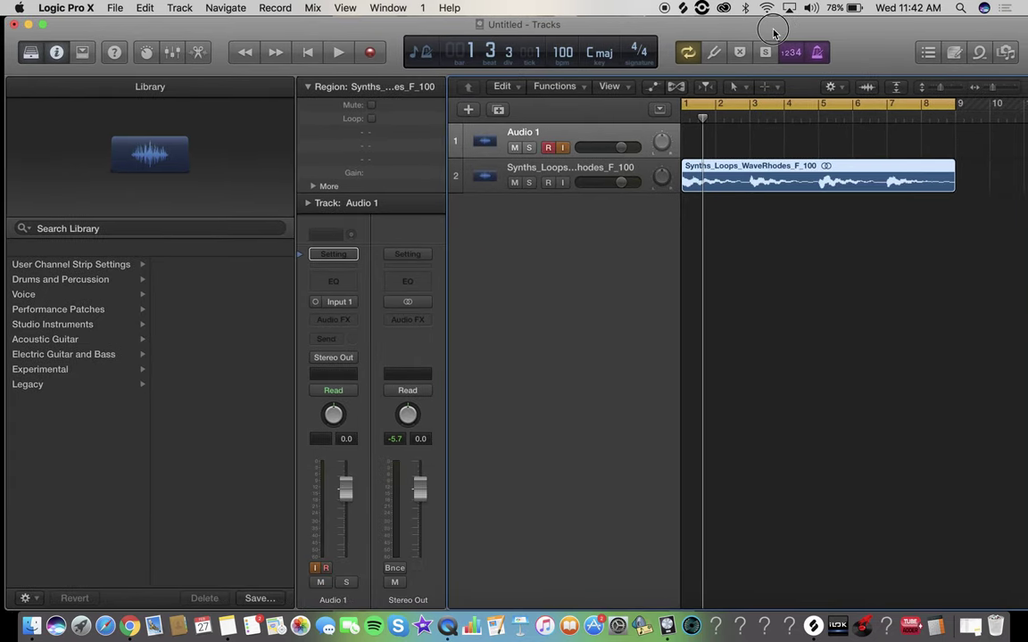
- Hide the Library and lower the WaveRhodes loop track's volume to -3.6 dB while the project plays
left_click(31, 56)
left_click(276, 145)
key("space")
left_click_drag(330, 182, 315, 184)
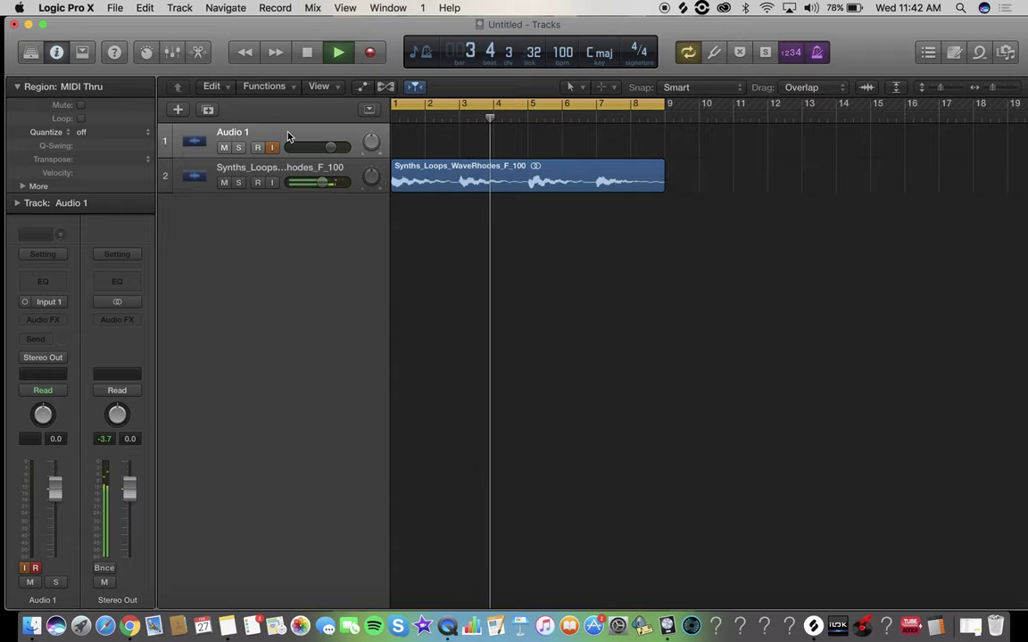
- Delete the empty Audio 1 track and replay the WaveRhodes loop from the start
key("super+BackSpace")
key("space")
key("space")
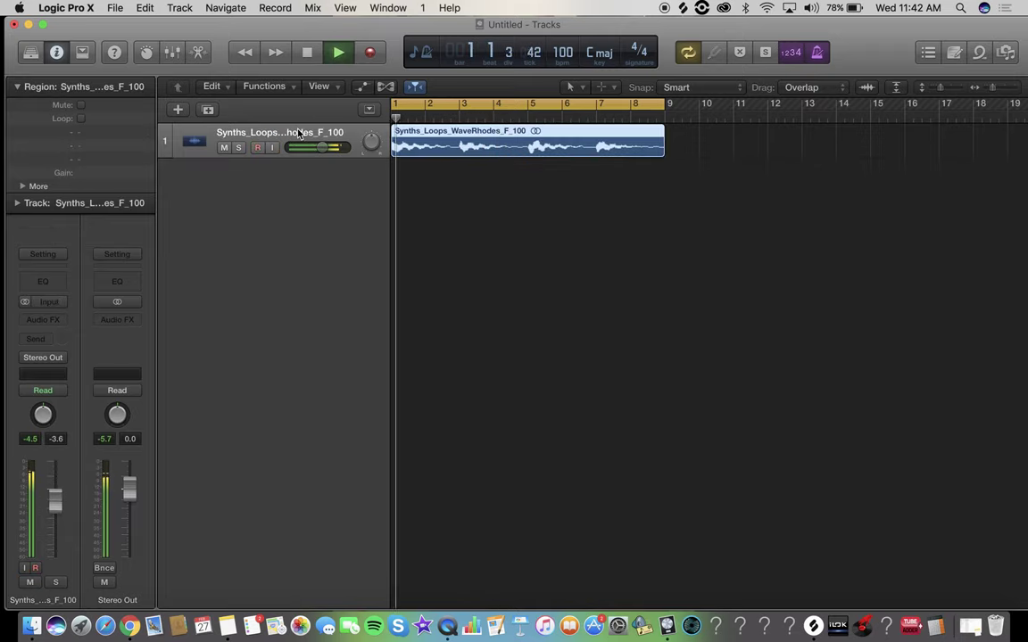
left_click(179, 110)
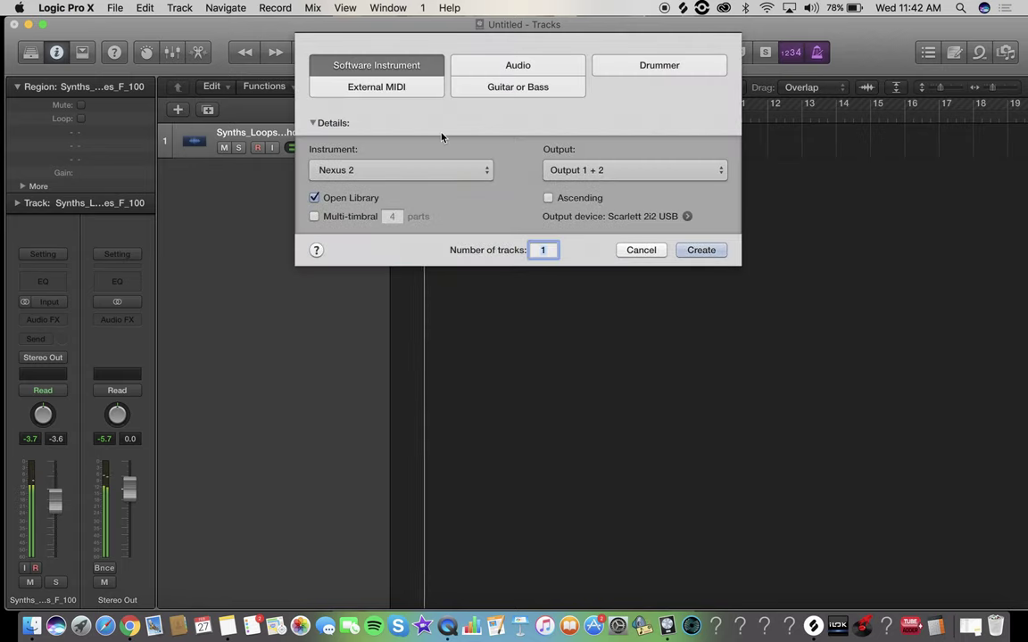
left_click(641, 251)
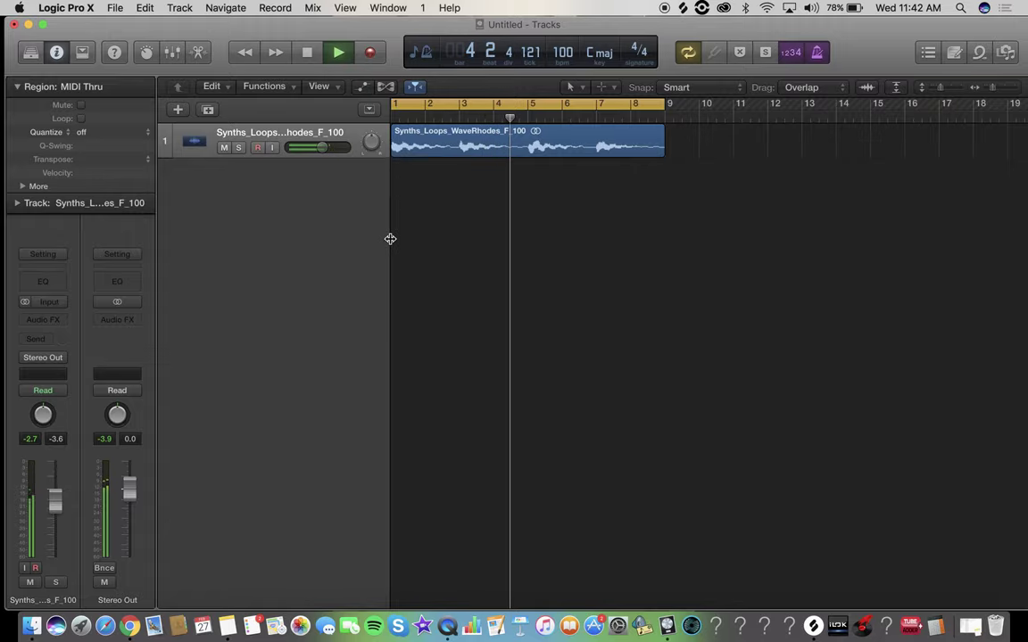
- Switch to the Splice website in Chrome and shuffle the Lo-Fi Bliss pack's samples into random order
key("ctrl+Up")
left_click(531, 298)
left_click(365, 225)
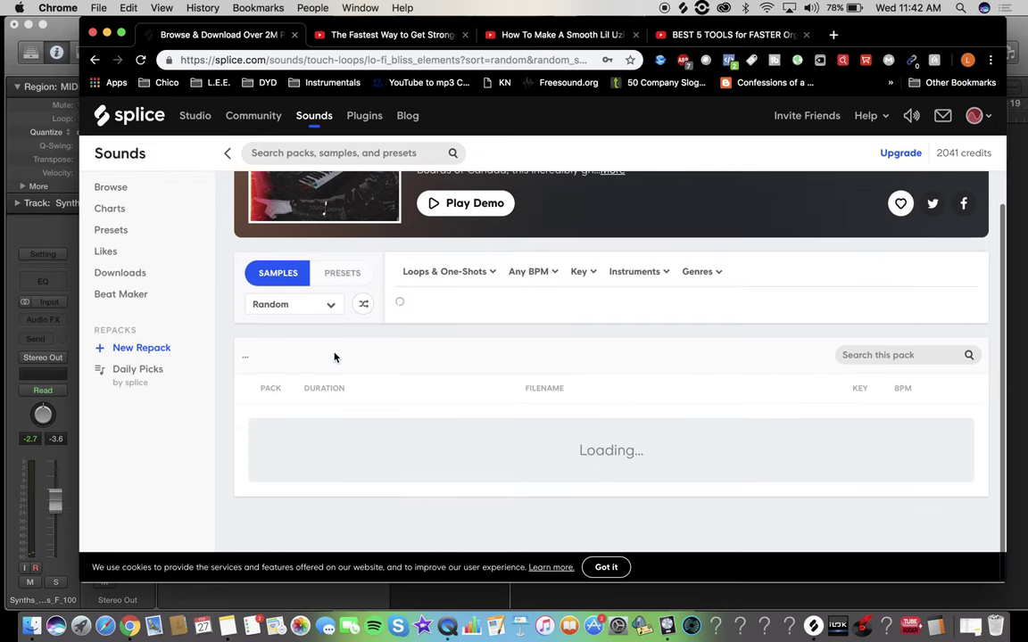
scroll(612, 230, "down", 5)
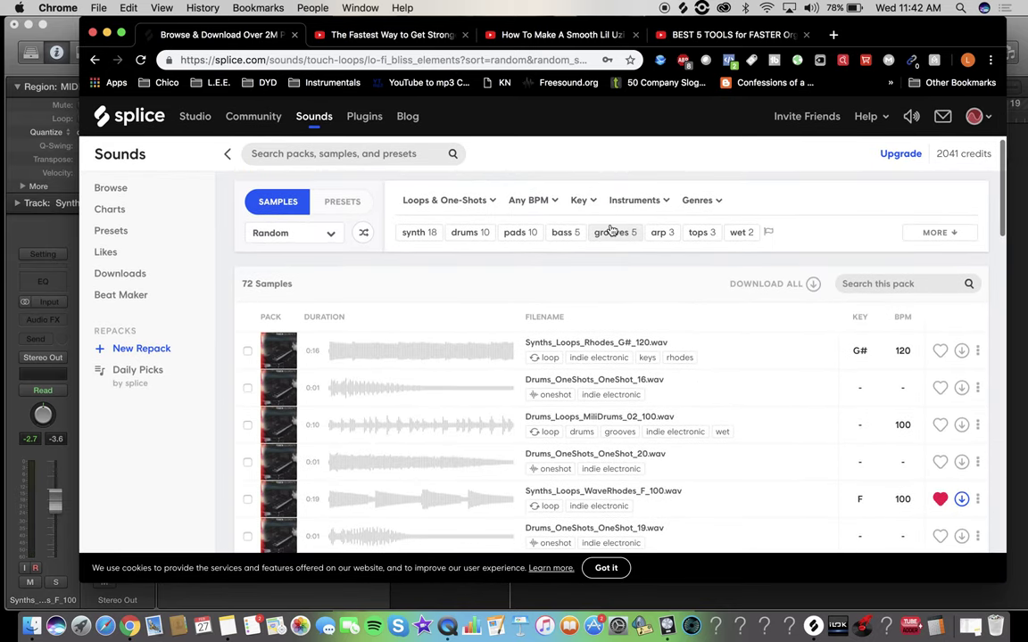
- Filter the pack's samples to an exact BPM of 100 and the key of F
left_click(537, 201)
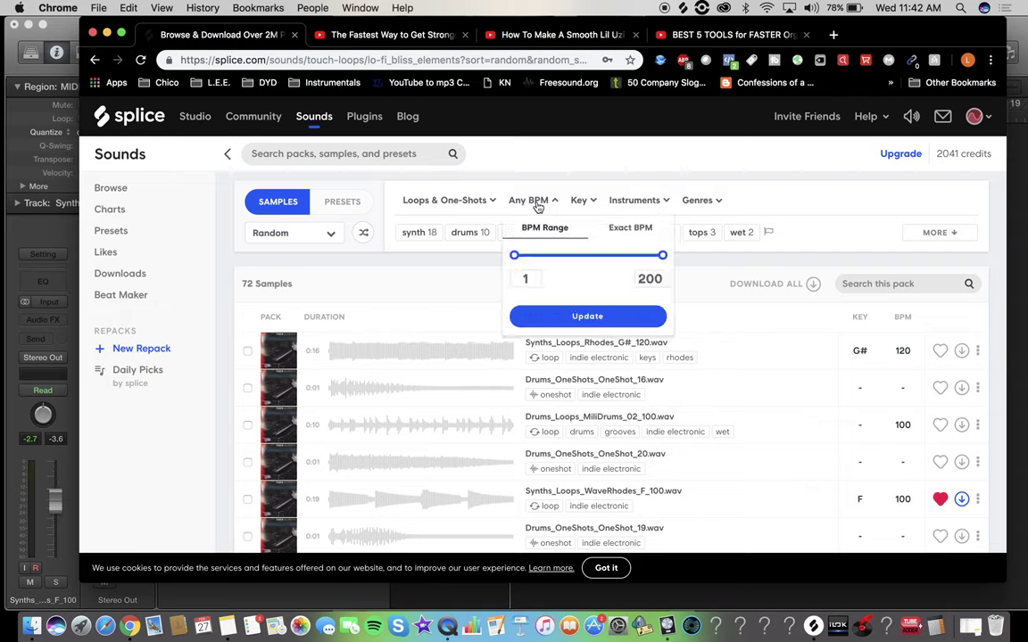
left_click(636, 235)
left_click(640, 270)
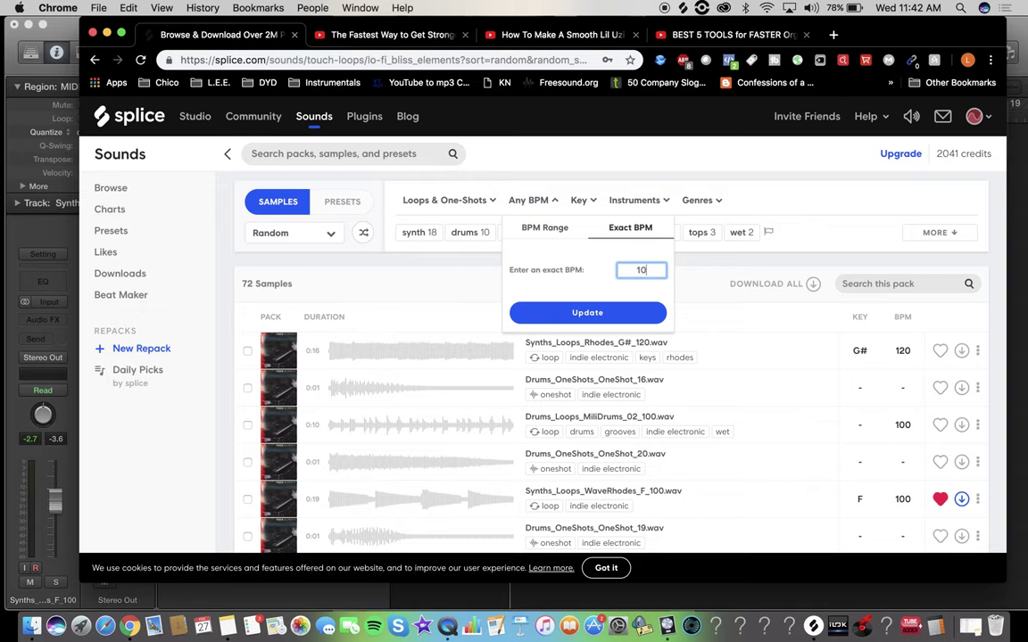
left_click(587, 313)
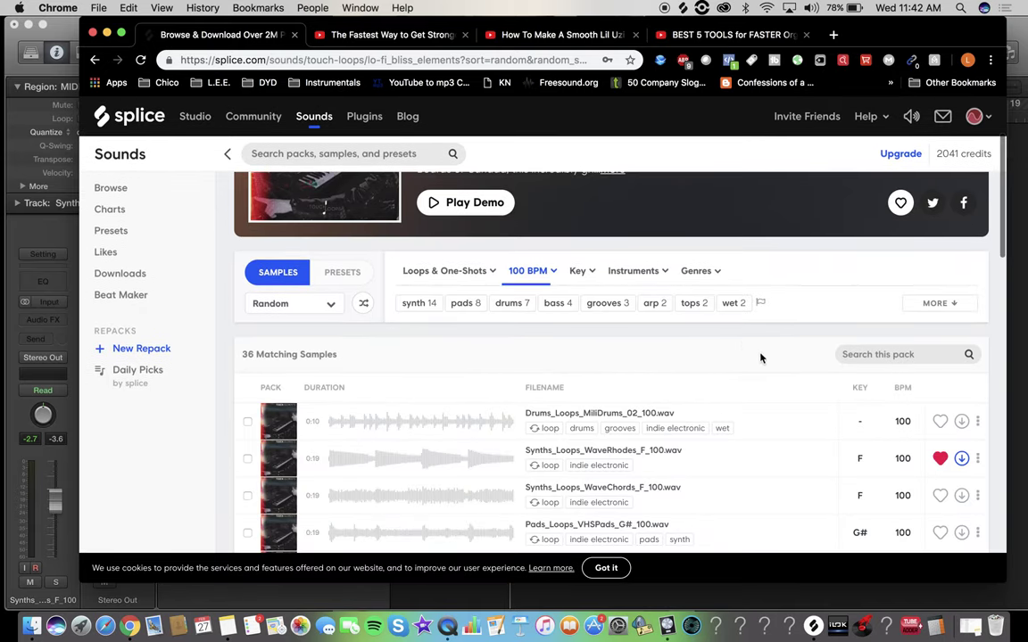
left_click(587, 272)
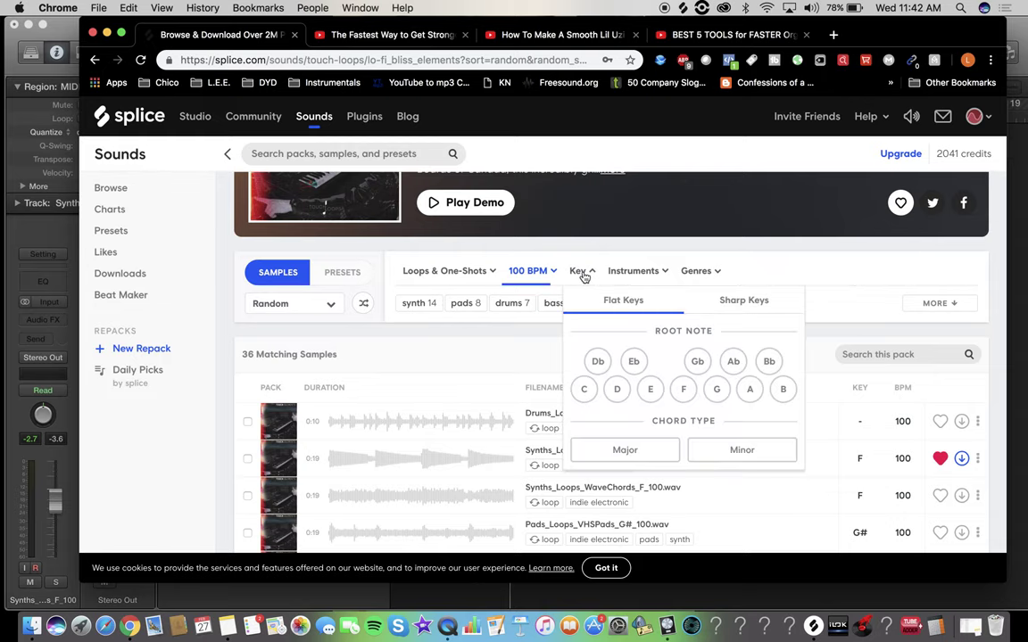
left_click(683, 392)
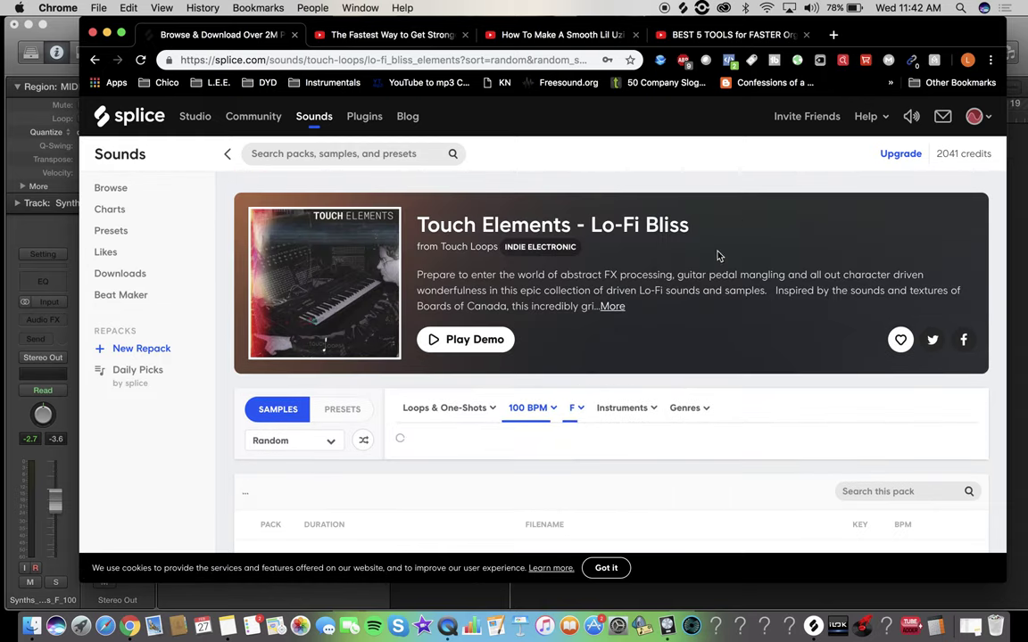
- Preview the WaveRhodes and WaveChords loops, then like and download Synths_Loops_WaveChords_F_100.wav
scroll(705, 269, "down", 3)
scroll(705, 269, "up", 2)
scroll(705, 273, "down", 1)
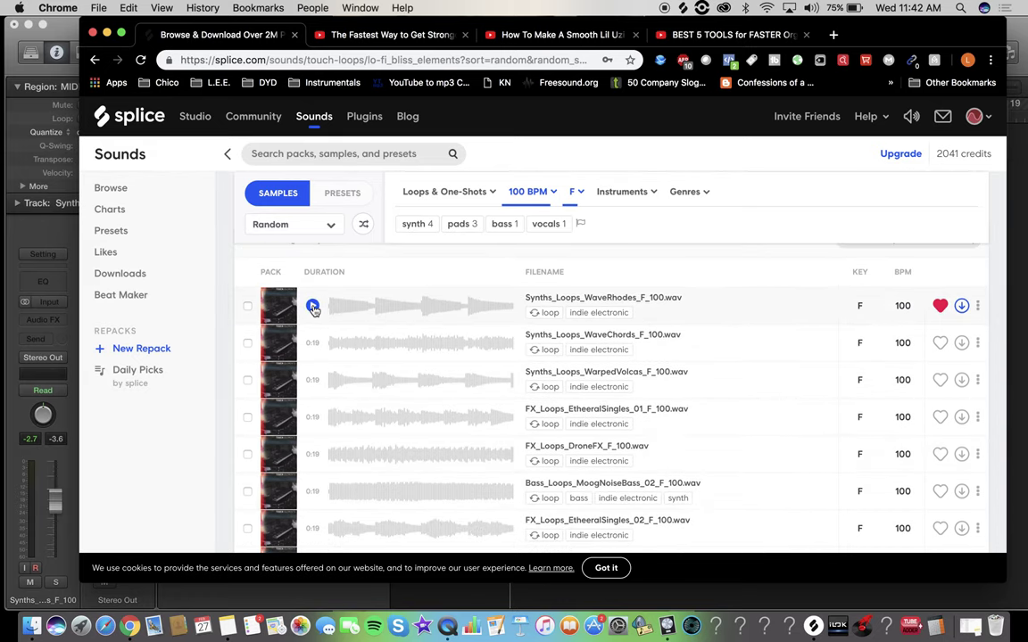
left_click(312, 306)
left_click(313, 345)
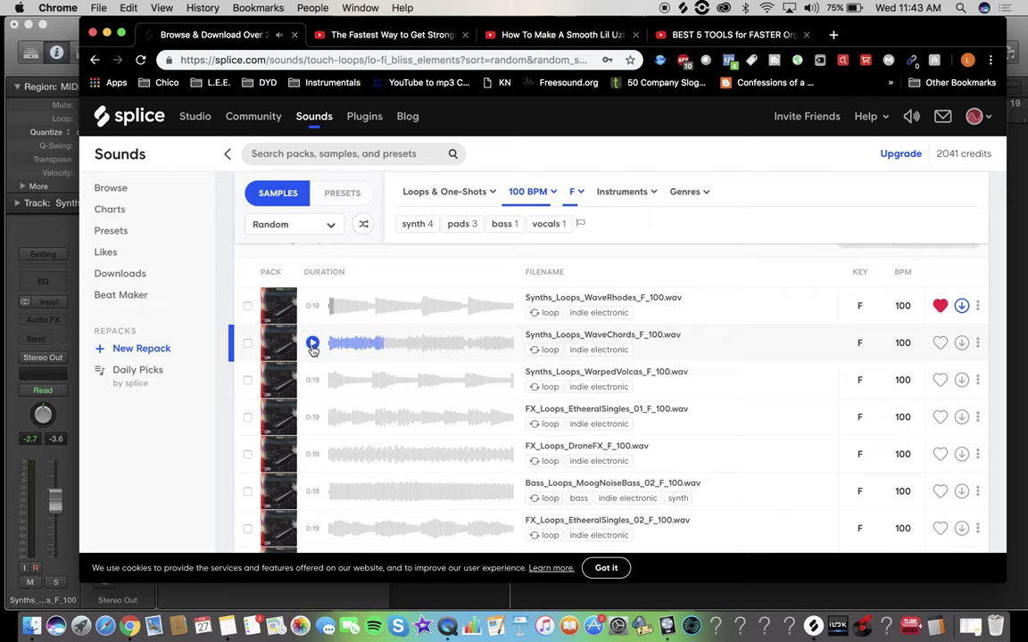
left_click(940, 342)
left_click(962, 344)
- Preview the WarpedVolcas, EtheeralSingles_01 and DroneFX loops, then download and like FX_Loops_DroneFX_F_100.wav
left_click(311, 382)
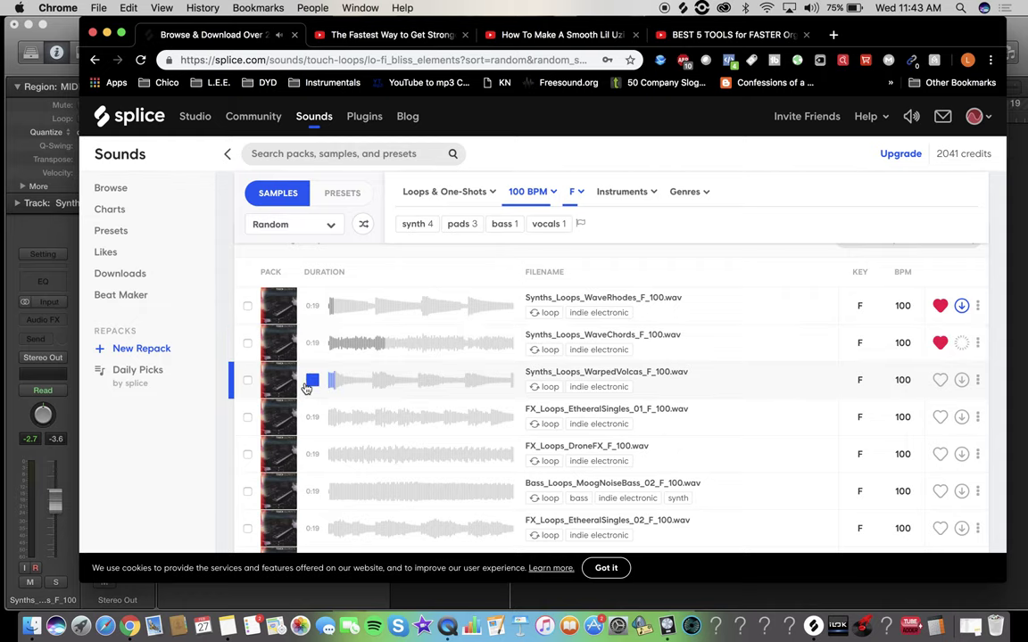
scroll(306, 386, "down", 1)
left_click(309, 388)
left_click(310, 386)
left_click(312, 423)
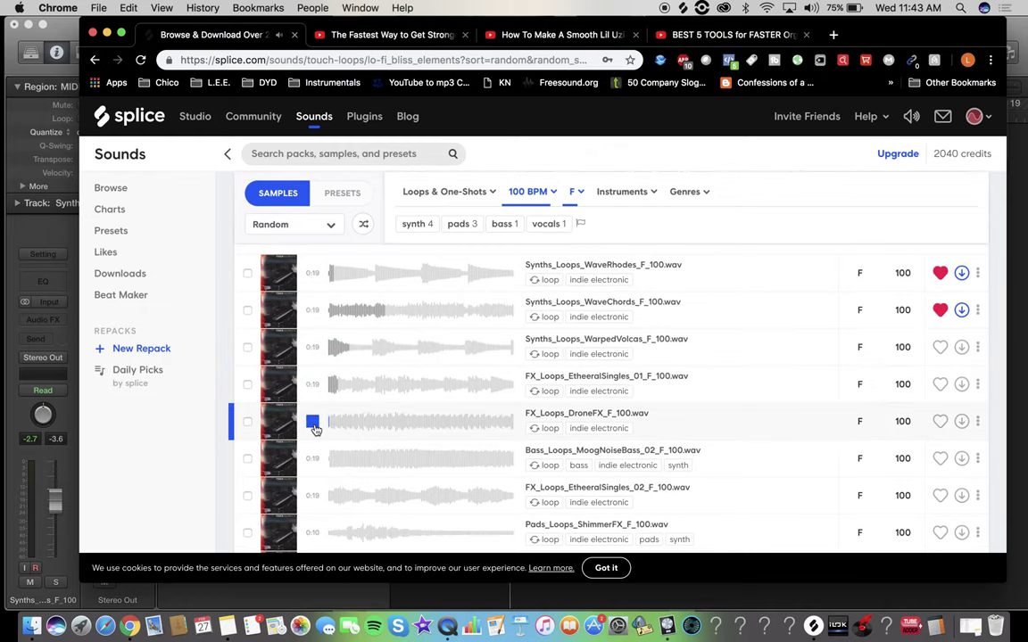
left_click(962, 421)
left_click(940, 422)
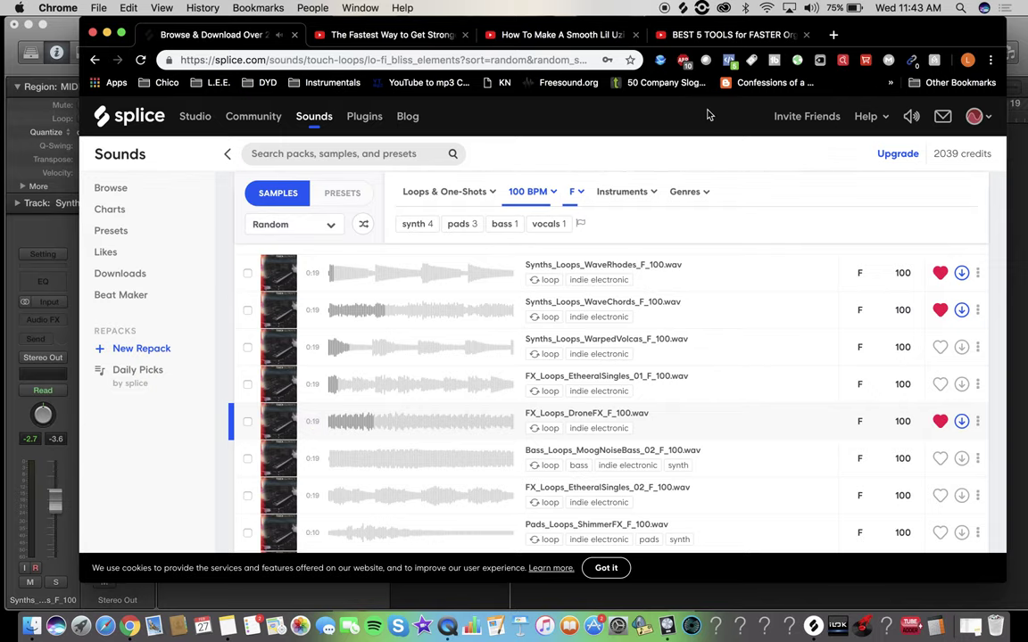
- Switch to Logic Pro X and add the WaveChords and DroneFX loops from the Splice app on new tracks starting at bar 1
left_click(62, 32)
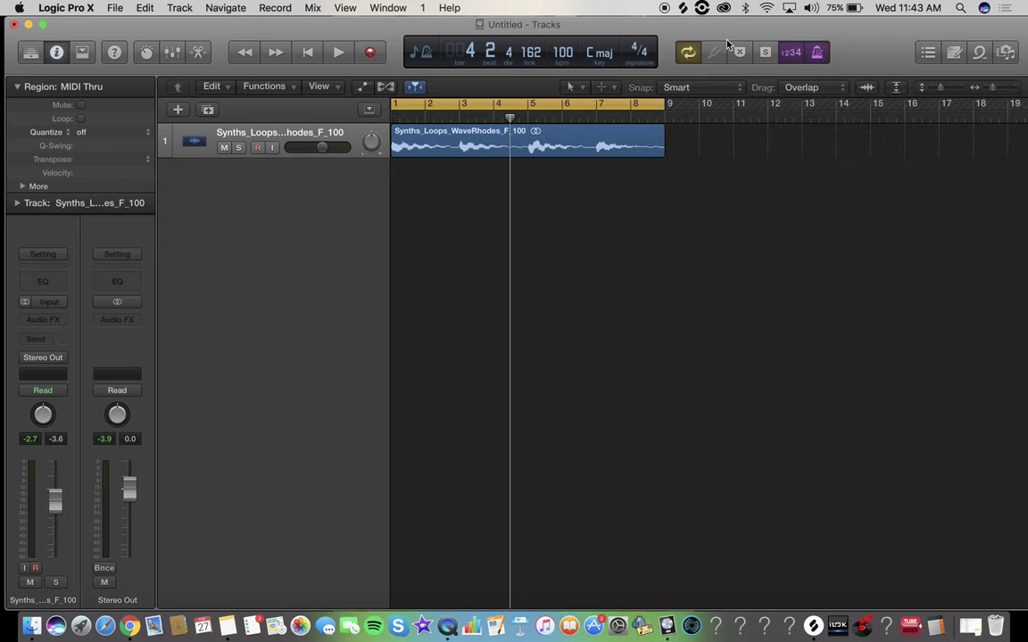
left_click(682, 8)
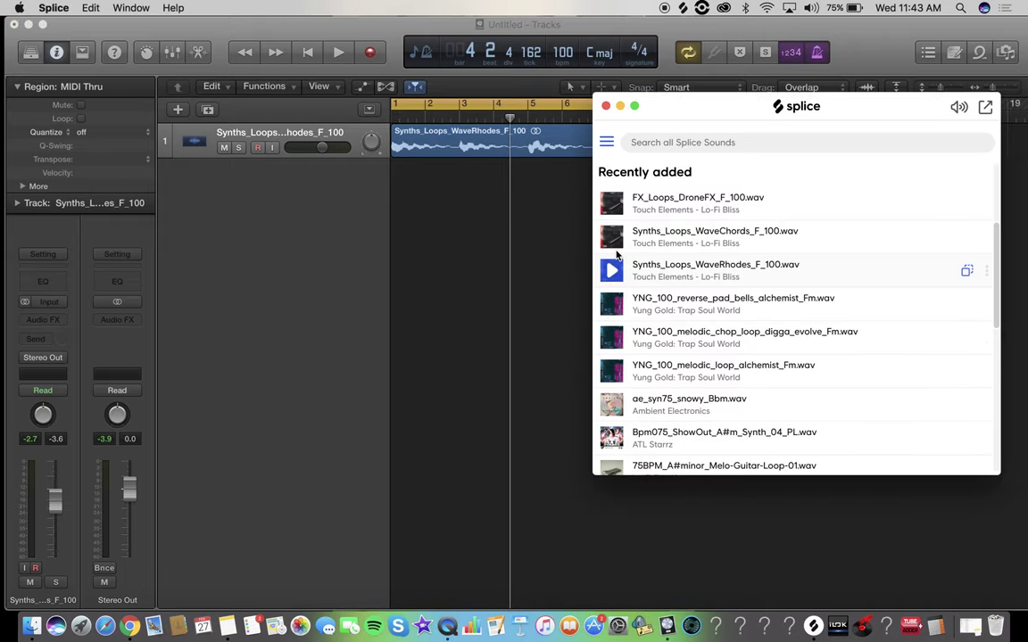
left_click_drag(614, 241, 407, 228)
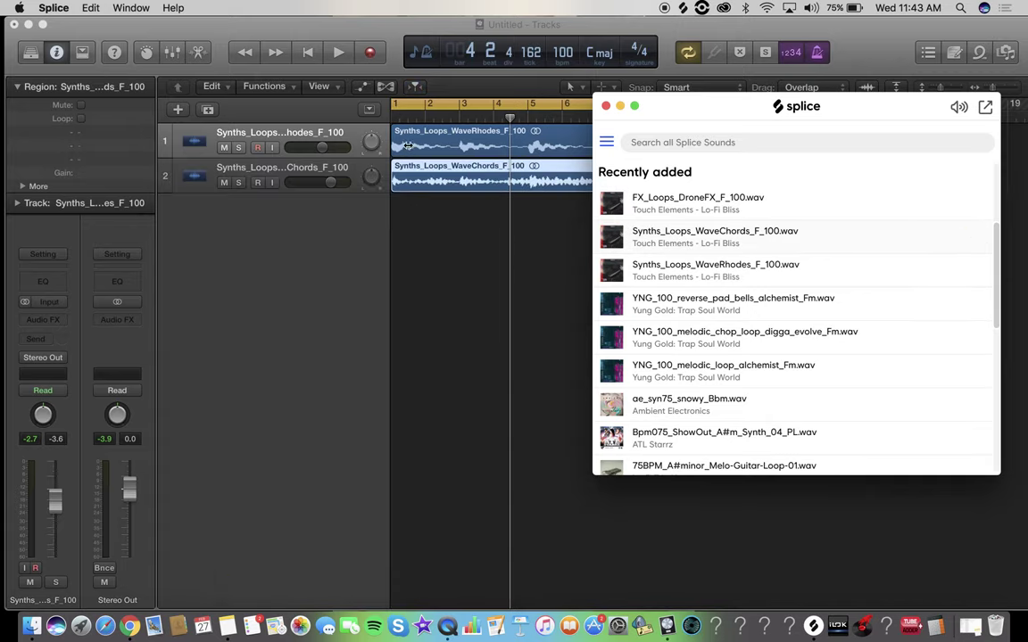
left_click_drag(727, 202, 397, 253)
left_click(452, 293)
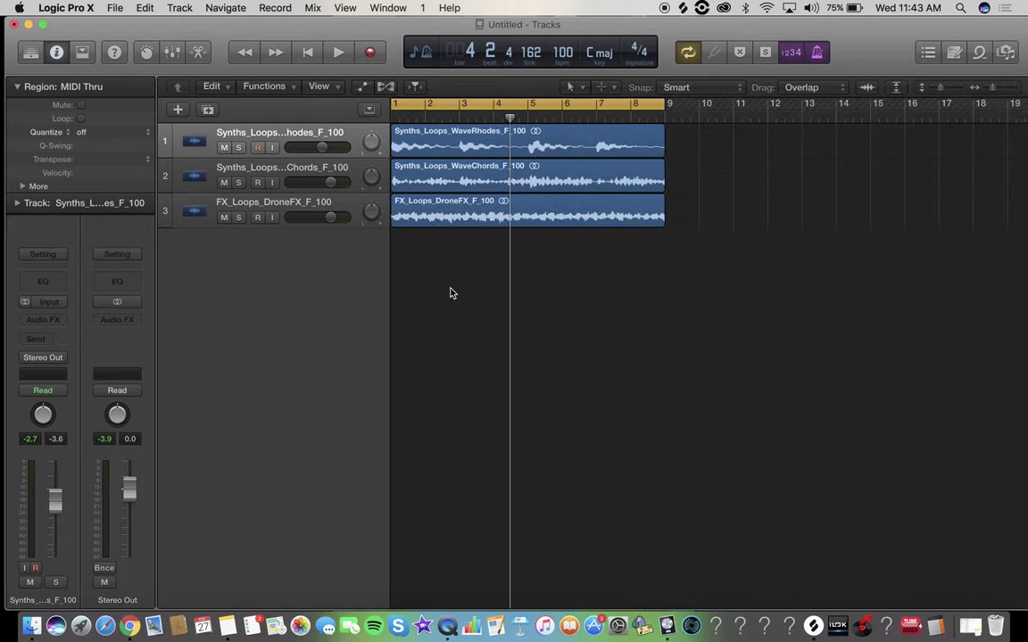
- Lower the WaveChords and DroneFX tracks together to -12.8 dB while the project plays from the start
left_click(300, 201)
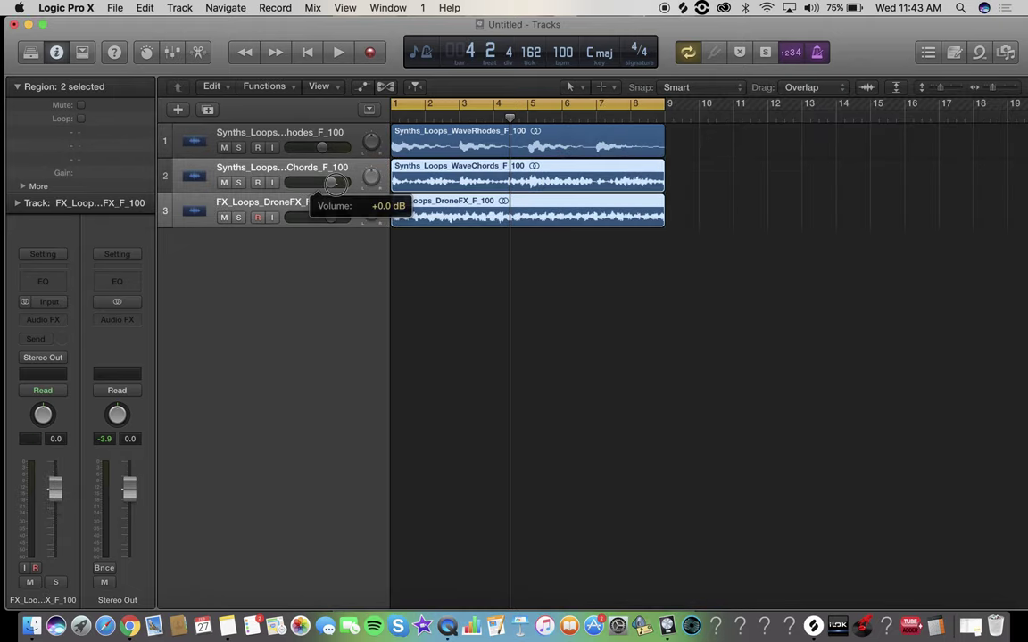
key("space")
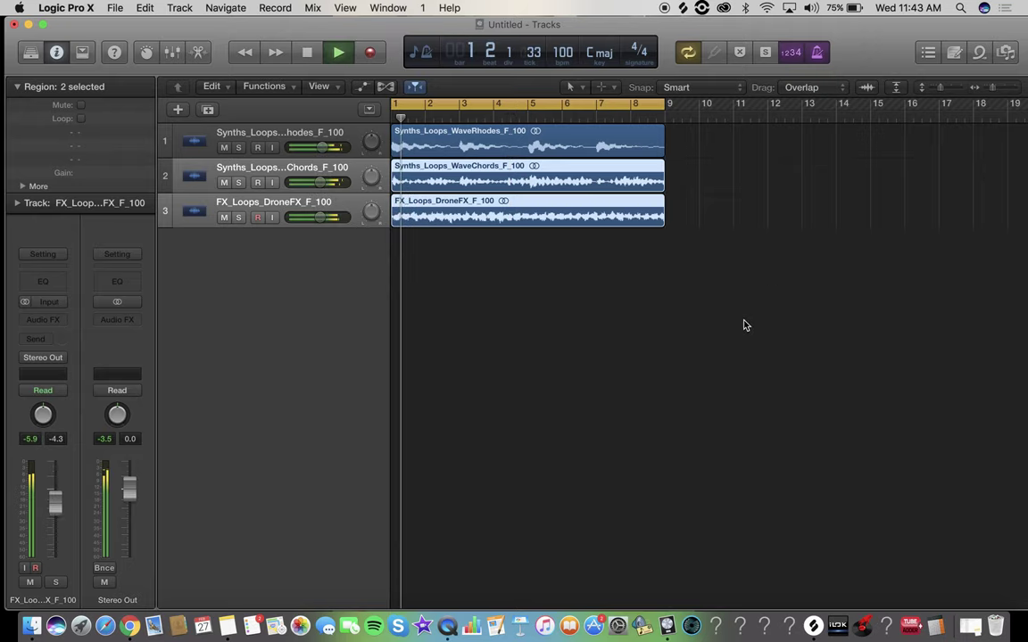
left_click(477, 305)
left_click_drag(319, 182, 306, 222)
- Solo the loops in turn to compare them, then clear the solos and lower the DroneFX track to -21.0 dB
key("s")
key("s")
left_click(293, 210)
key("s")
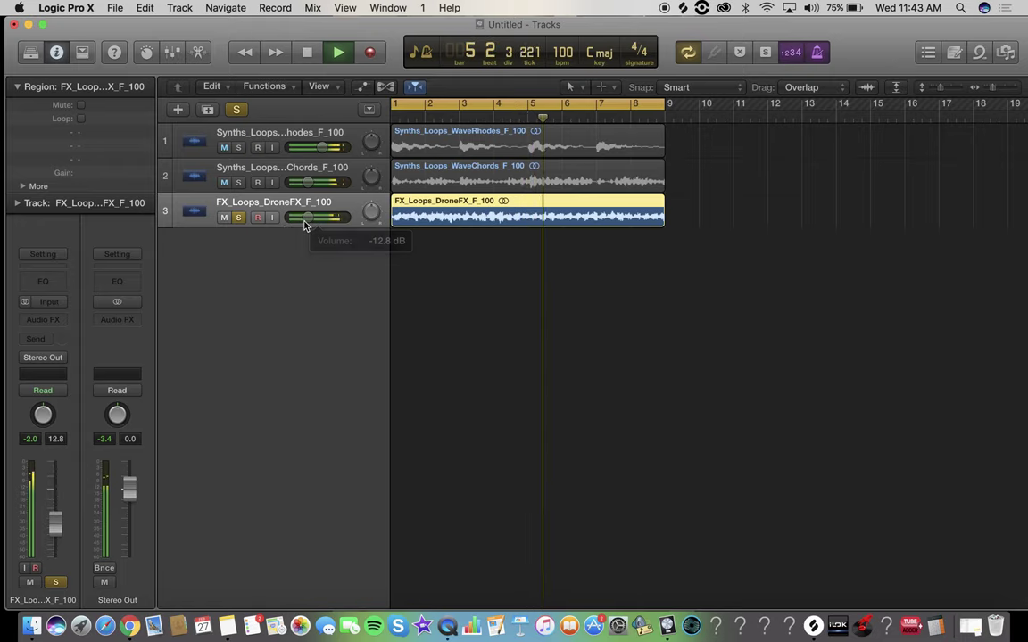
key("s")
left_click(239, 147)
key("Return")
left_click(239, 148)
left_click_drag(306, 219, 299, 218)
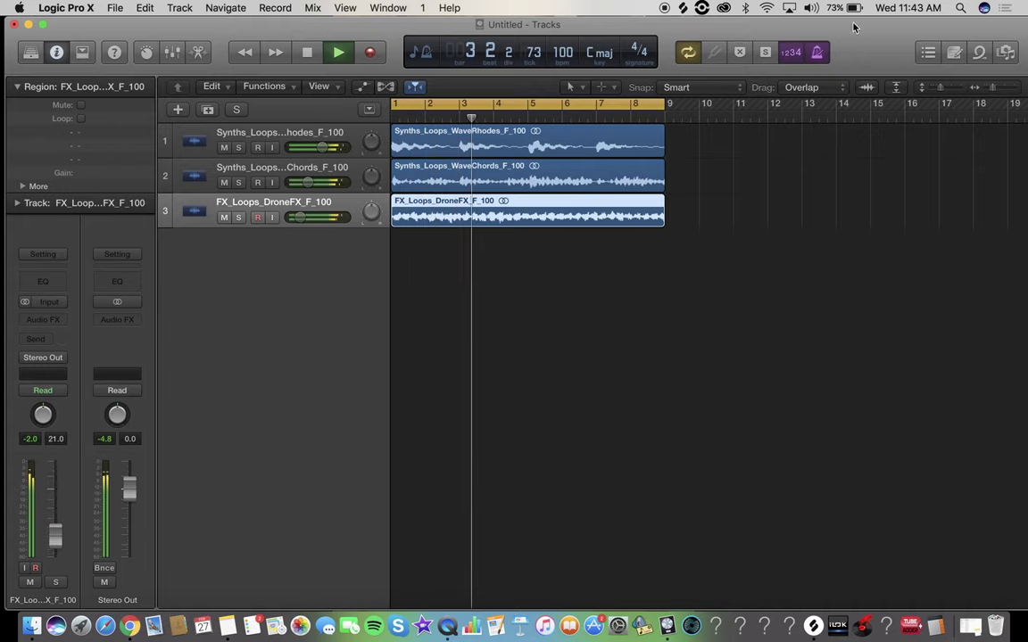
- Collapse the Region inspector, solo the WaveRhodes track and play it from the start
left_click(268, 133)
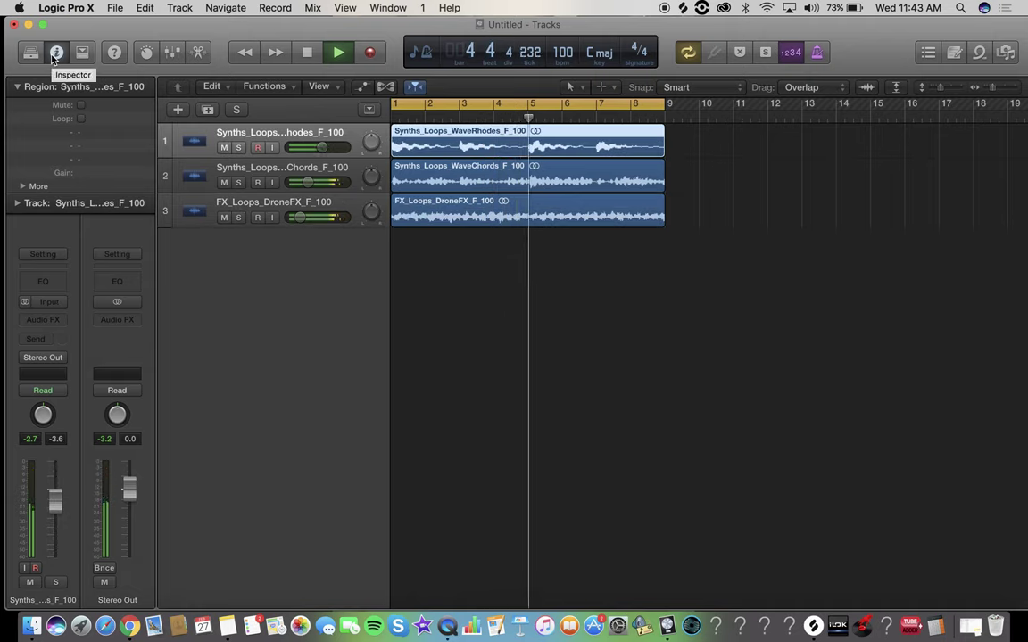
key("space")
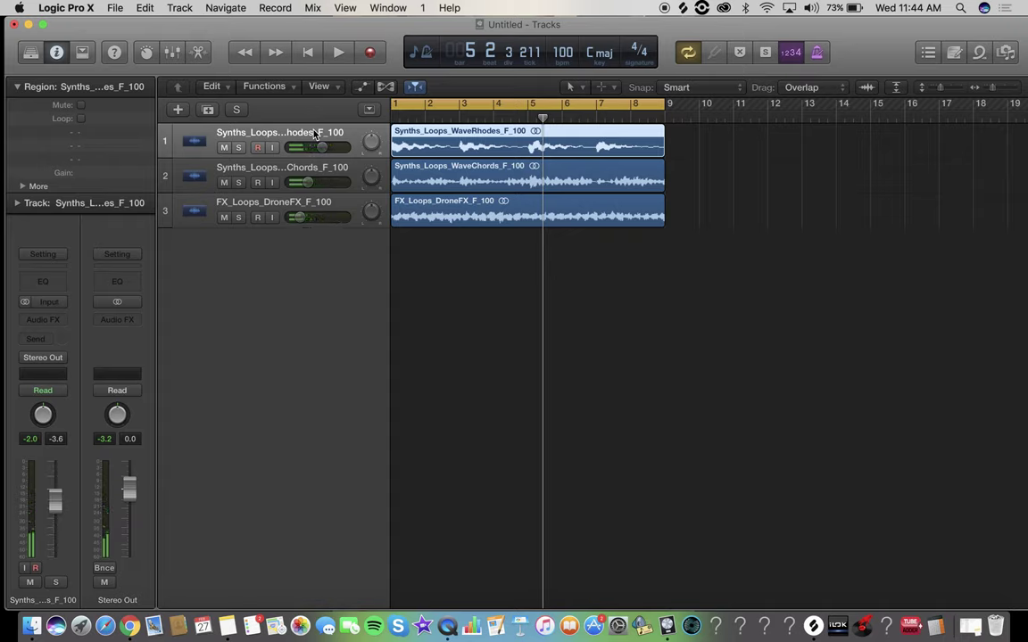
left_click(16, 87)
key("Return")
key("space")
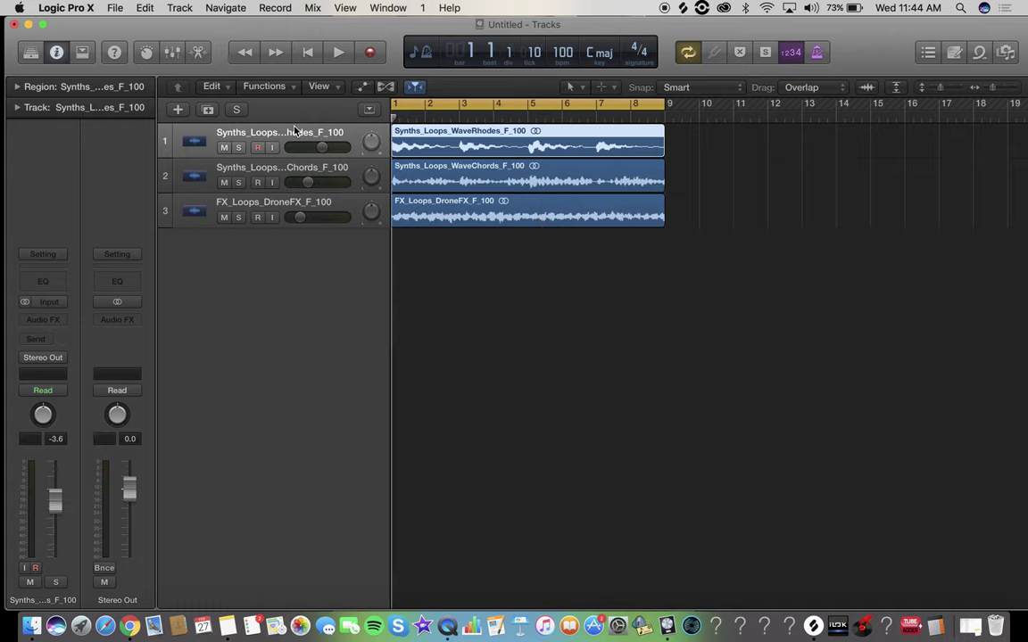
key("s")
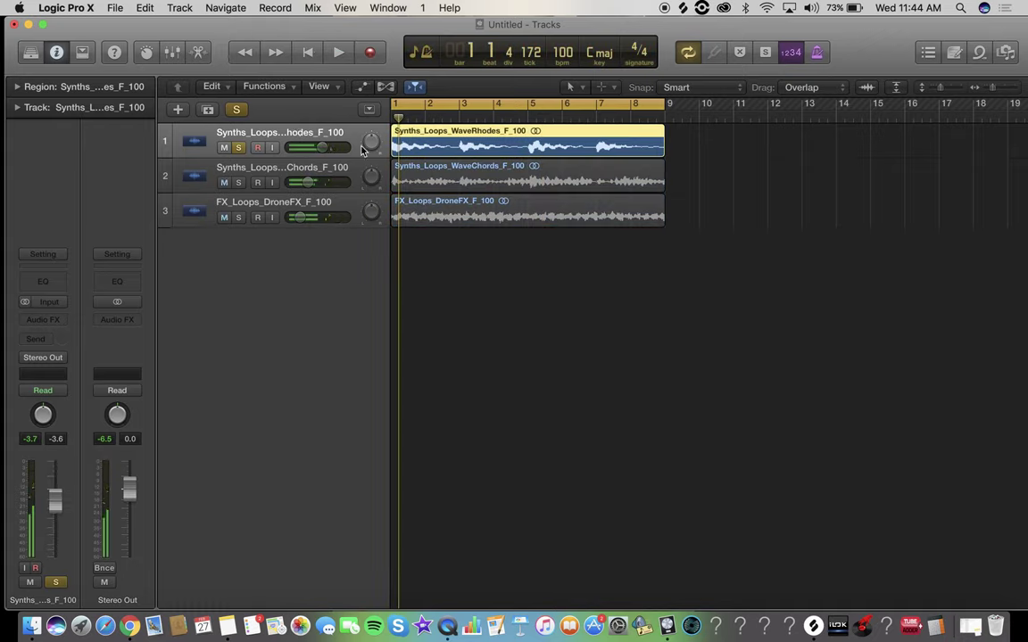
key("space")
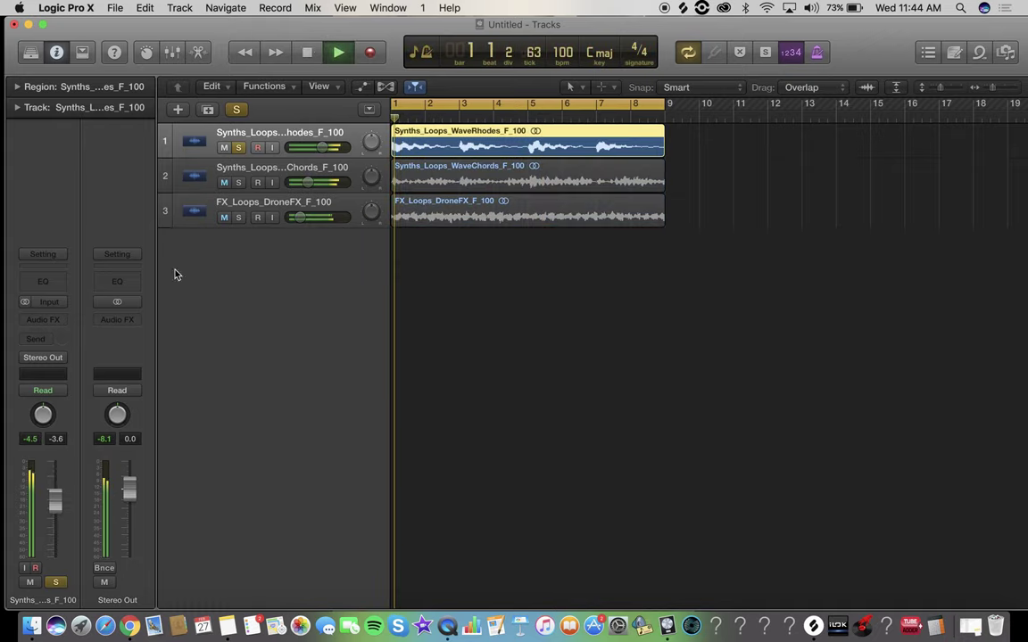
- Insert a Channel EQ on the WaveRhodes track, enable its analyzer and set a low cut at 220 Hz with a 48 dB/Oct slope
left_click(37, 286)
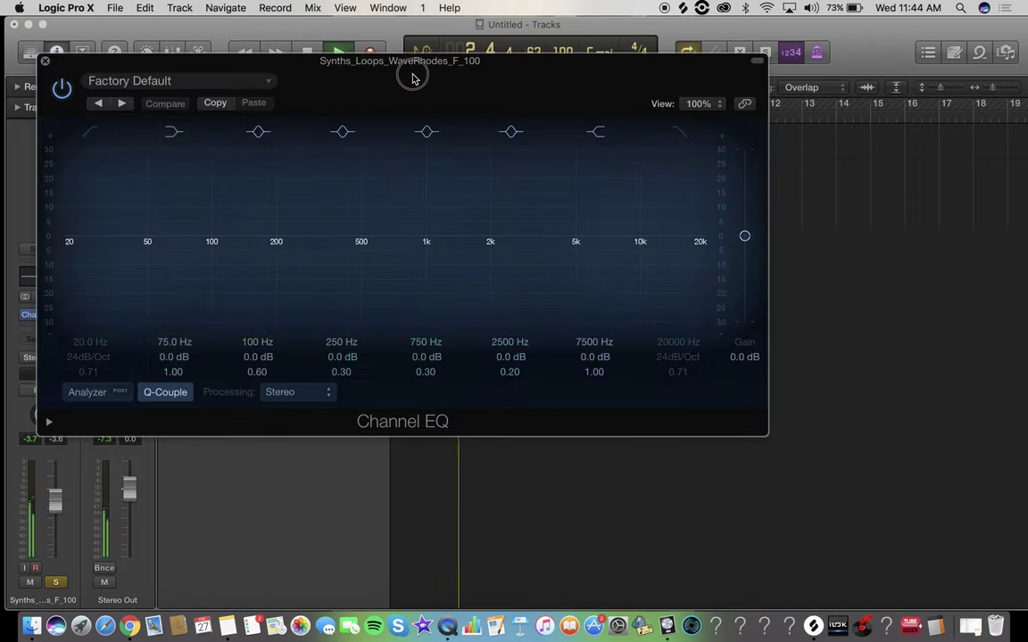
left_click_drag(413, 76, 426, 91)
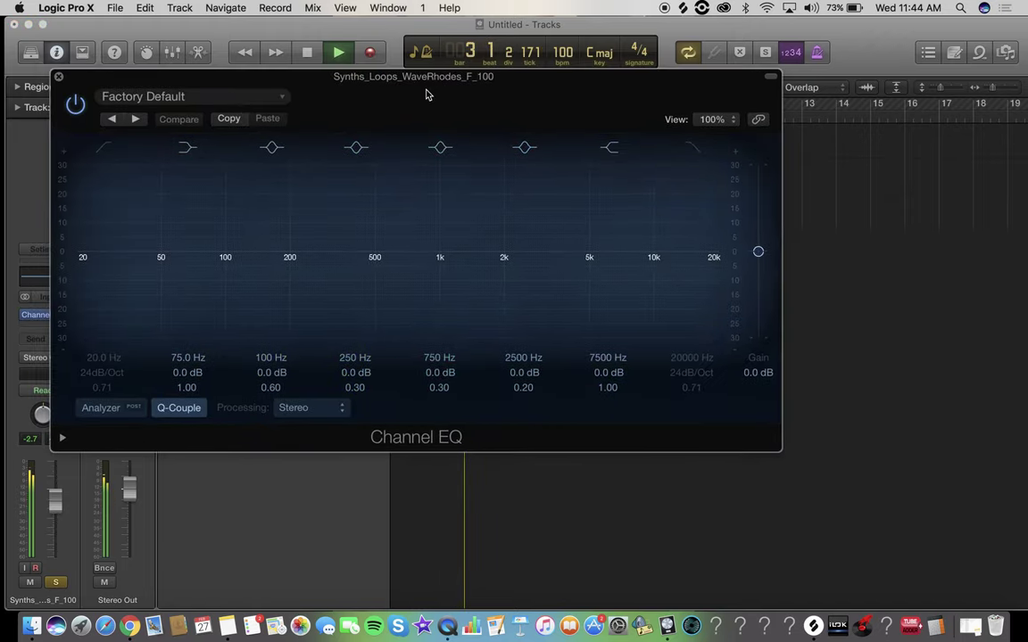
left_click(103, 409)
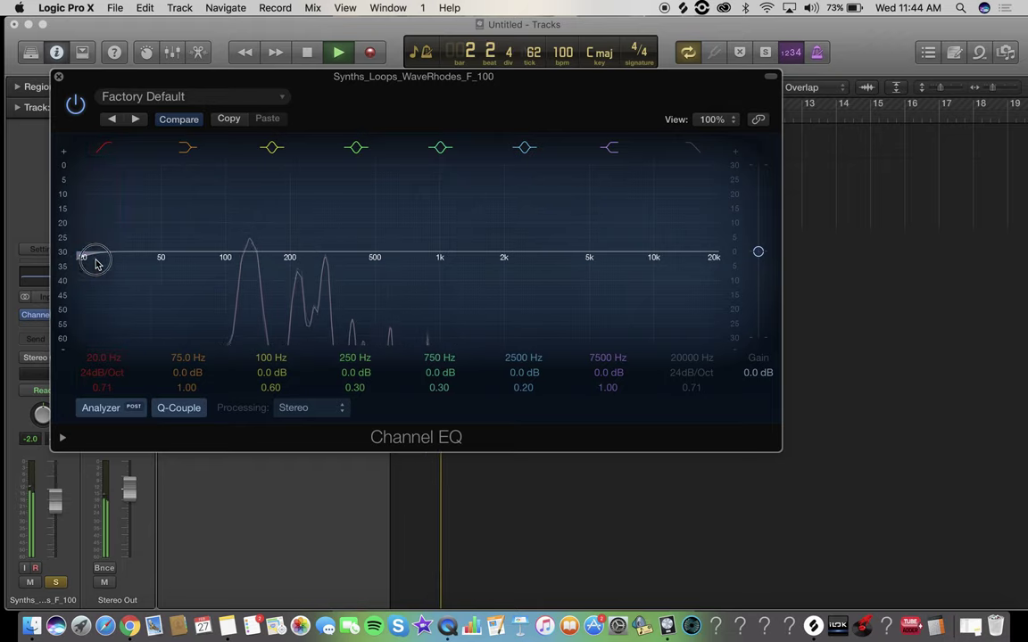
left_click_drag(80, 258, 292, 268)
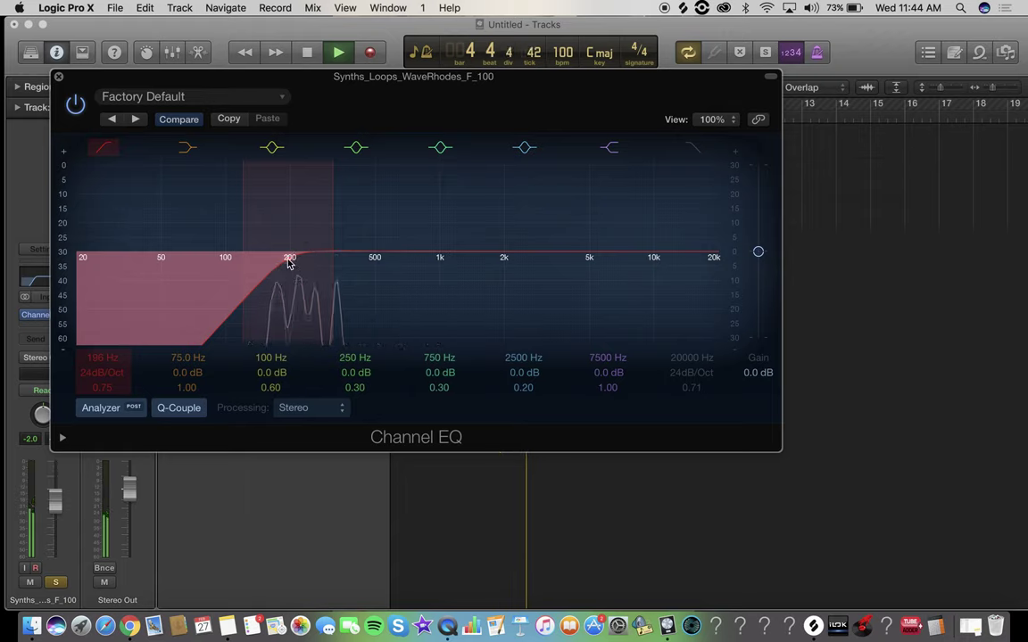
left_click_drag(246, 221, 294, 219)
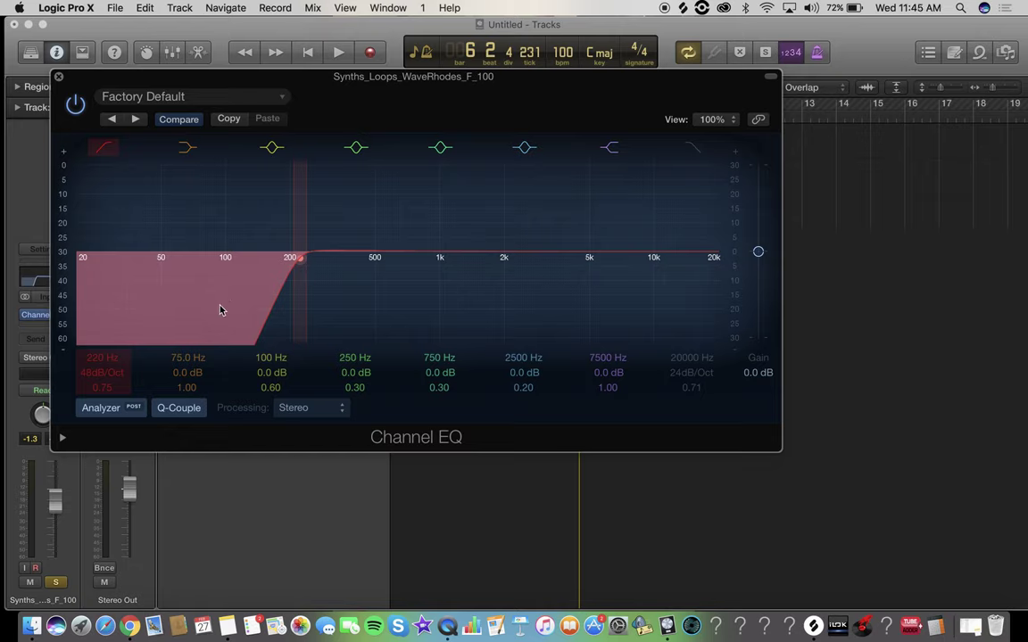
- Compare the WaveRhodes loop with the low cut bypassed and re-enabled during playback
left_click(104, 144)
key("space")
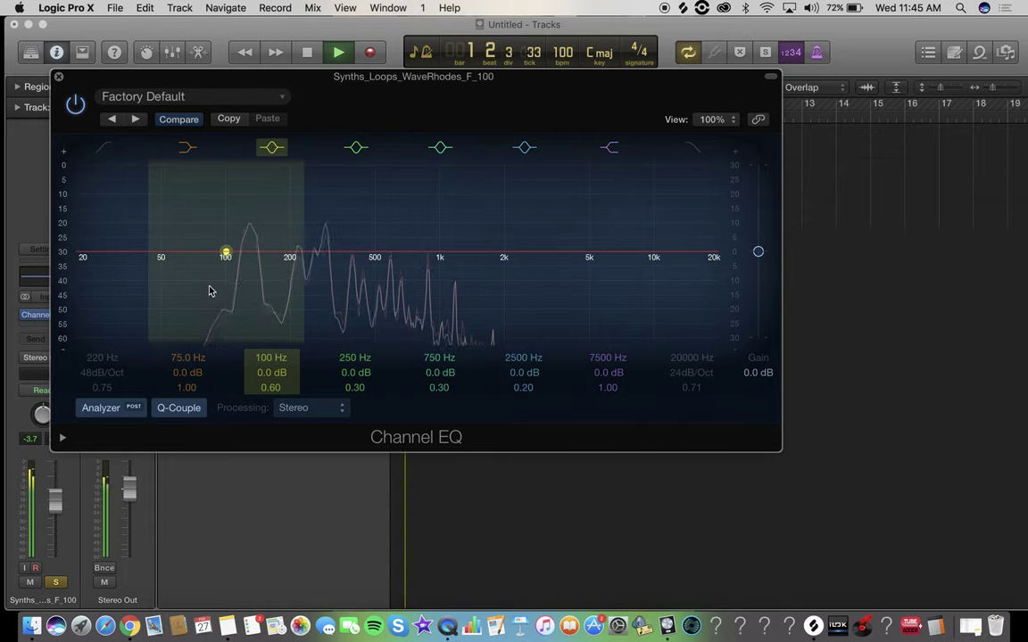
left_click(105, 149)
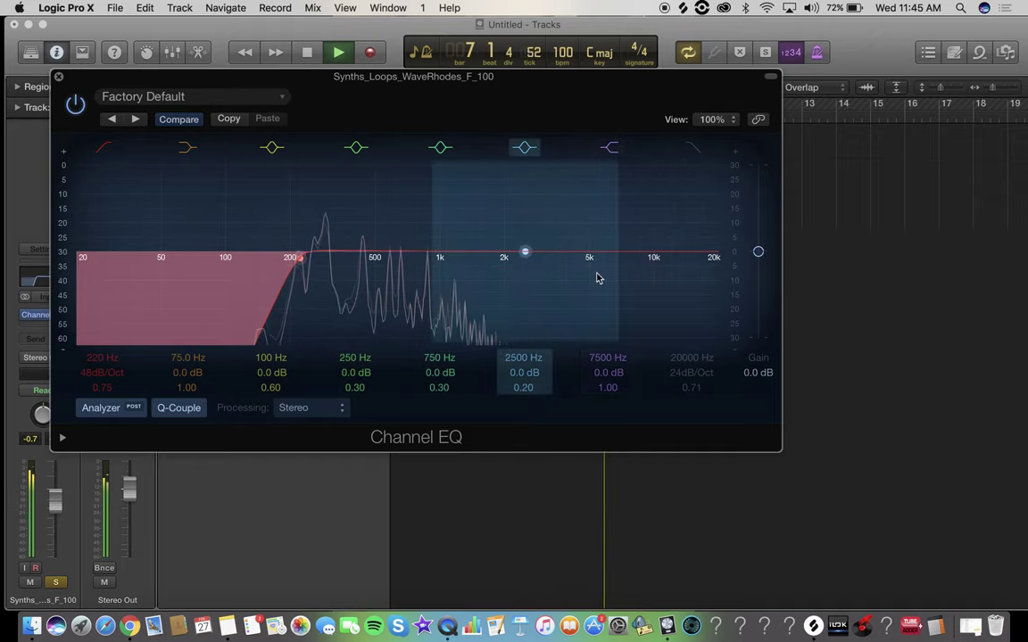
- Add a 48 dB/Oct high cut at about 1800 Hz to the WaveRhodes EQ, disable its 250 Hz band and close the EQ
left_click(693, 147)
left_click_drag(695, 147, 607, 311)
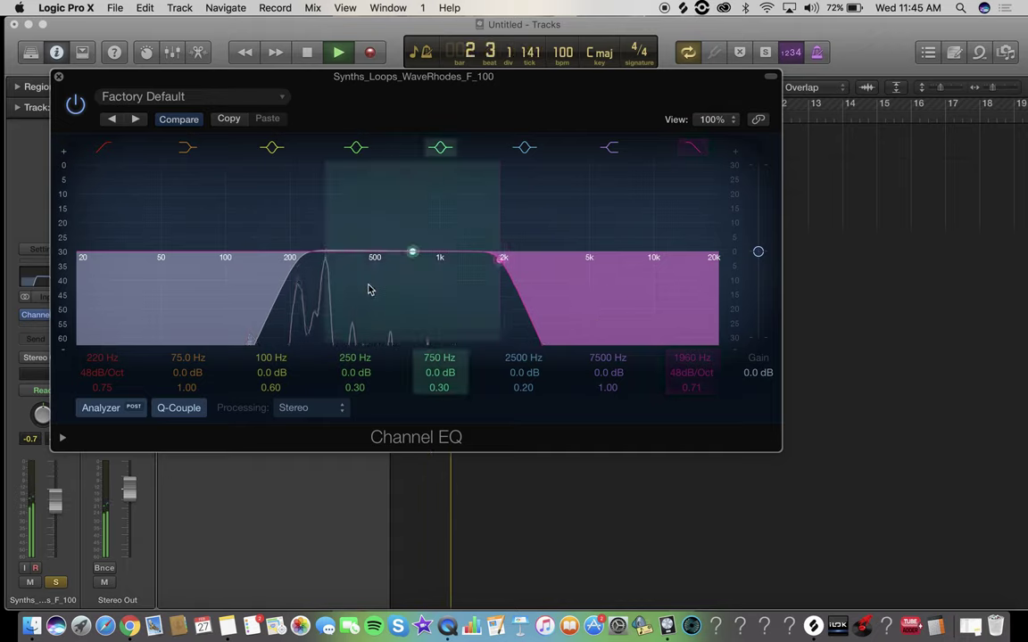
left_click(362, 150)
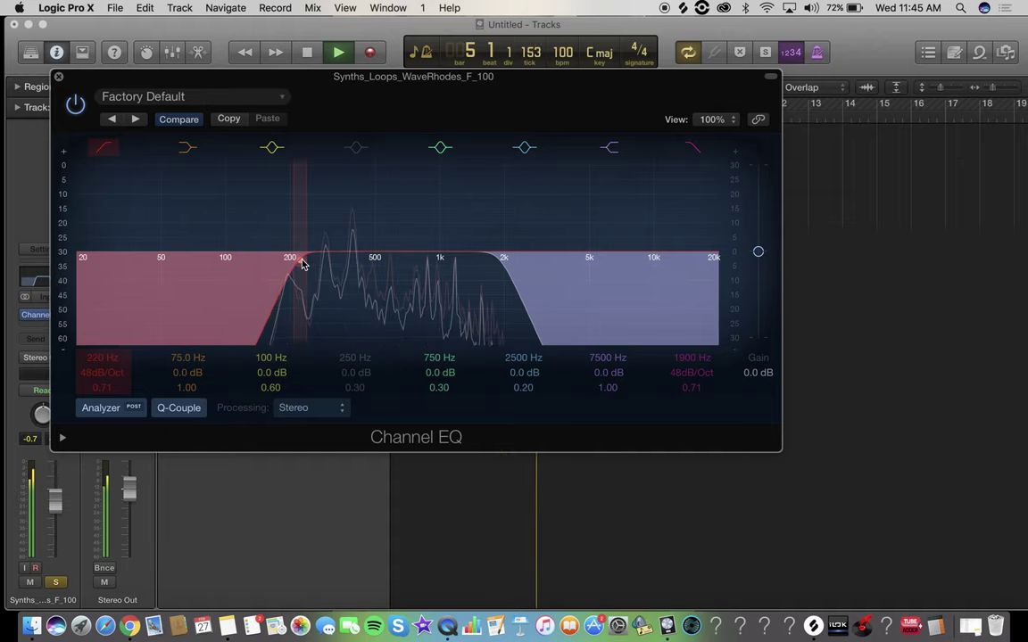
left_click_drag(516, 300, 510, 301)
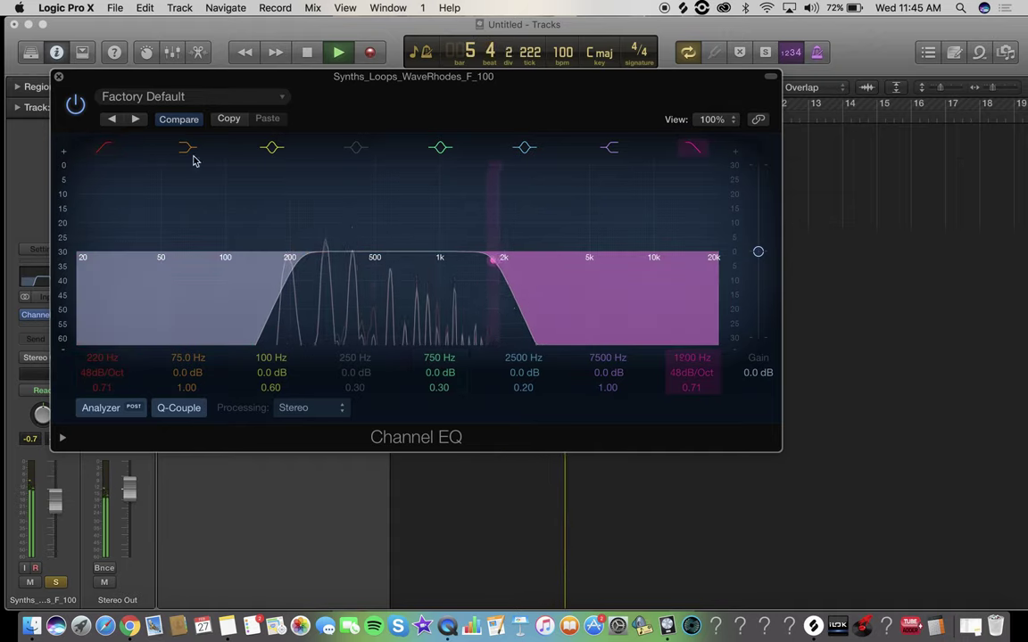
left_click(59, 80)
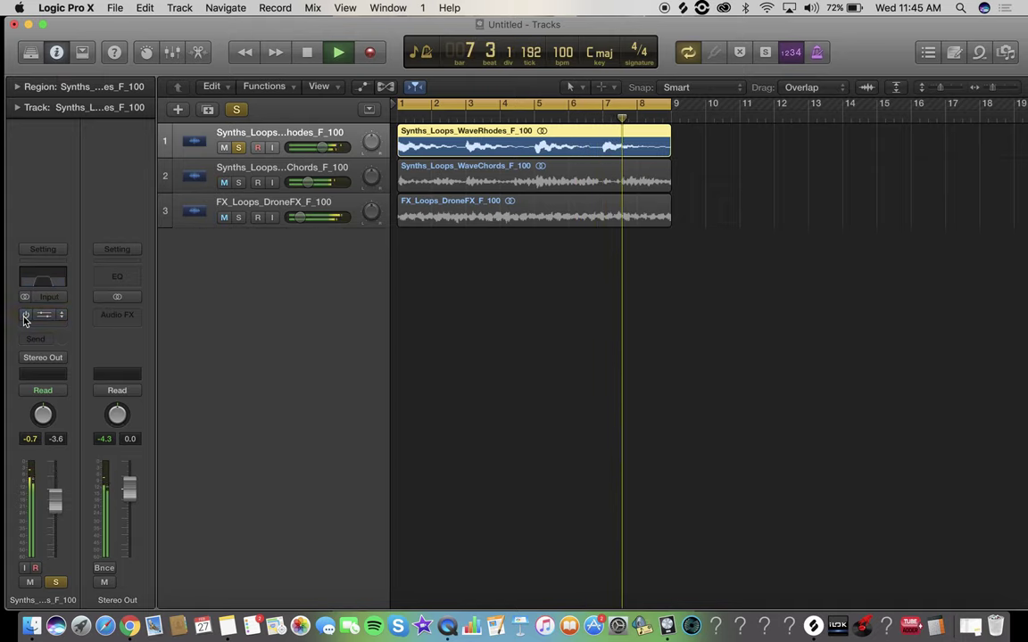
- Solo the WaveChords track instead of WaveRhodes and add a Channel EQ to it with the analyzer enabled
left_click(250, 174)
left_click(238, 183)
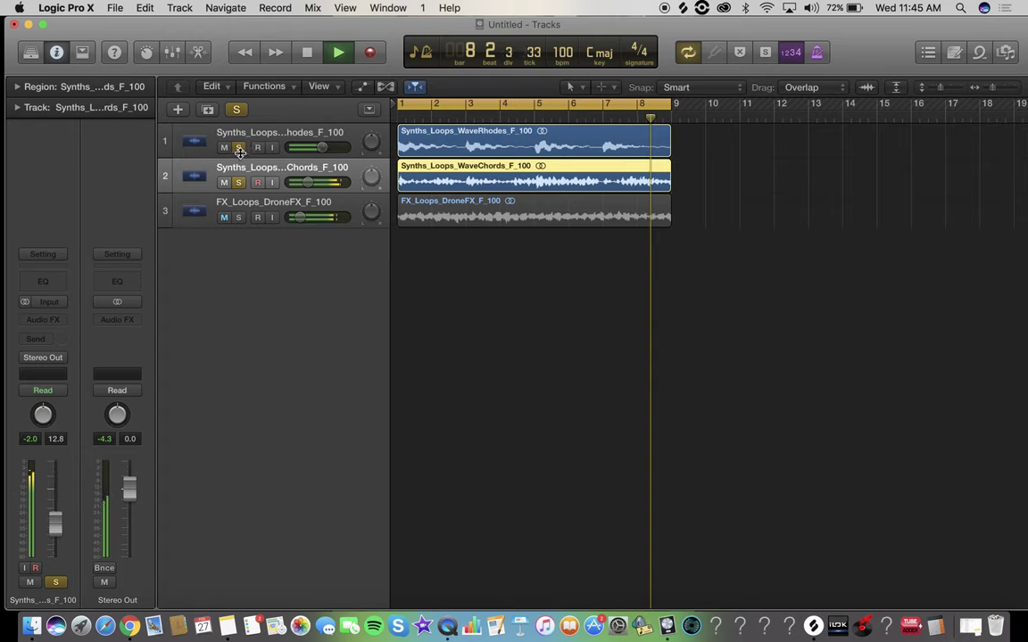
left_click(239, 147)
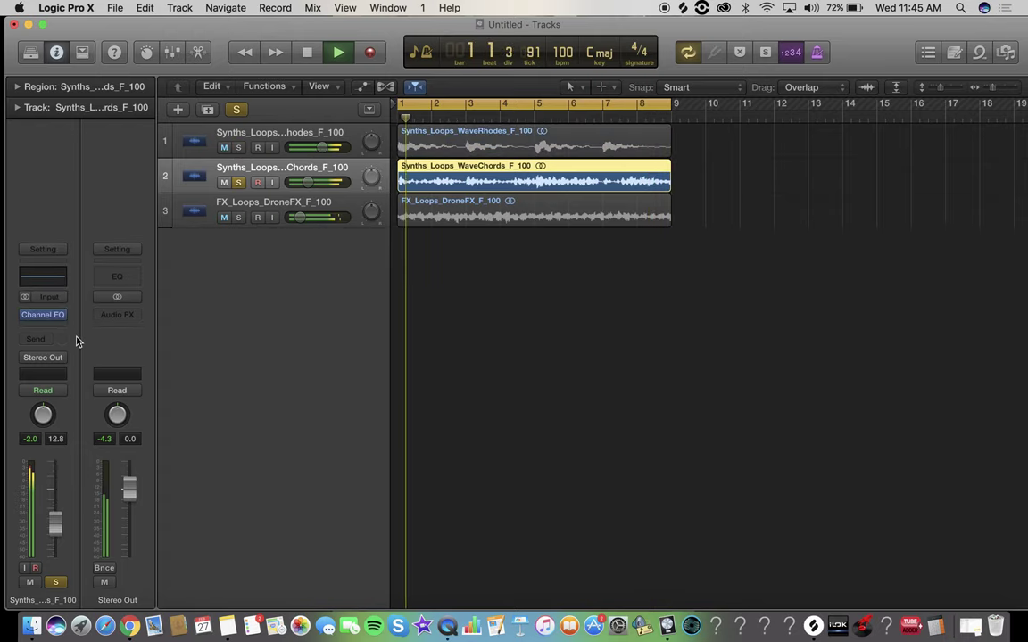
left_click(53, 312)
left_click(101, 399)
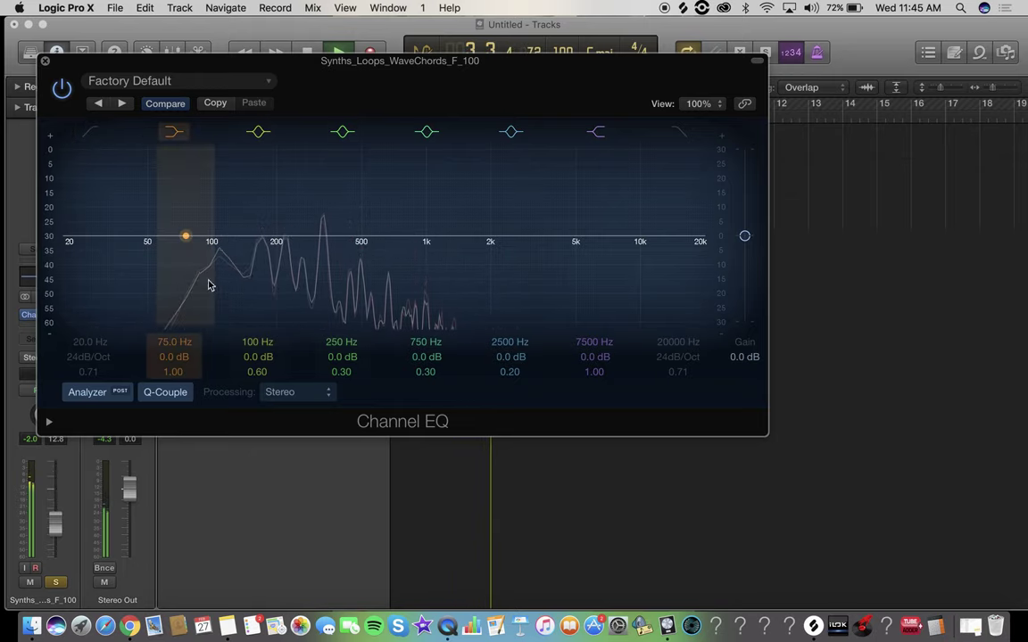
- Set the WaveChords EQ's low cut to 215 Hz and high cut to 1440 Hz, both with a 48 dB/Oct slope
left_click_drag(86, 153, 278, 240)
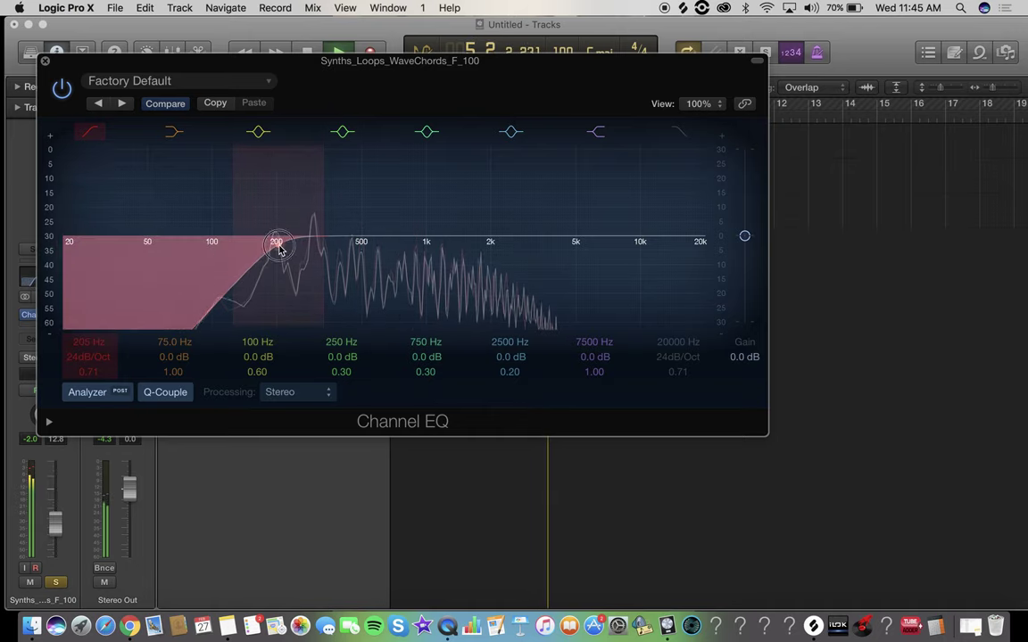
left_click_drag(196, 292, 204, 292)
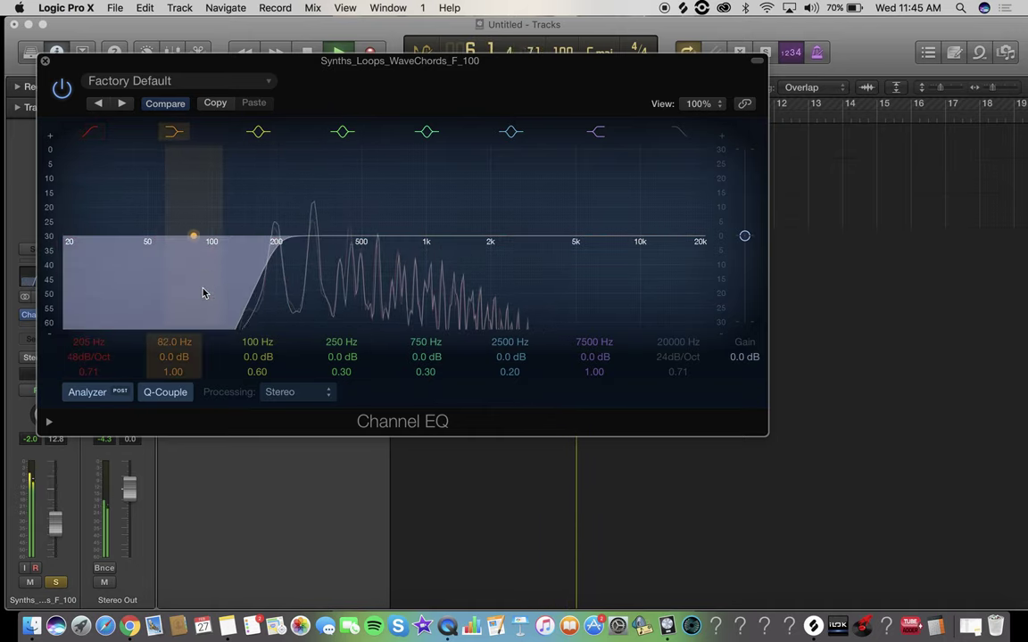
left_click_drag(678, 133, 524, 299)
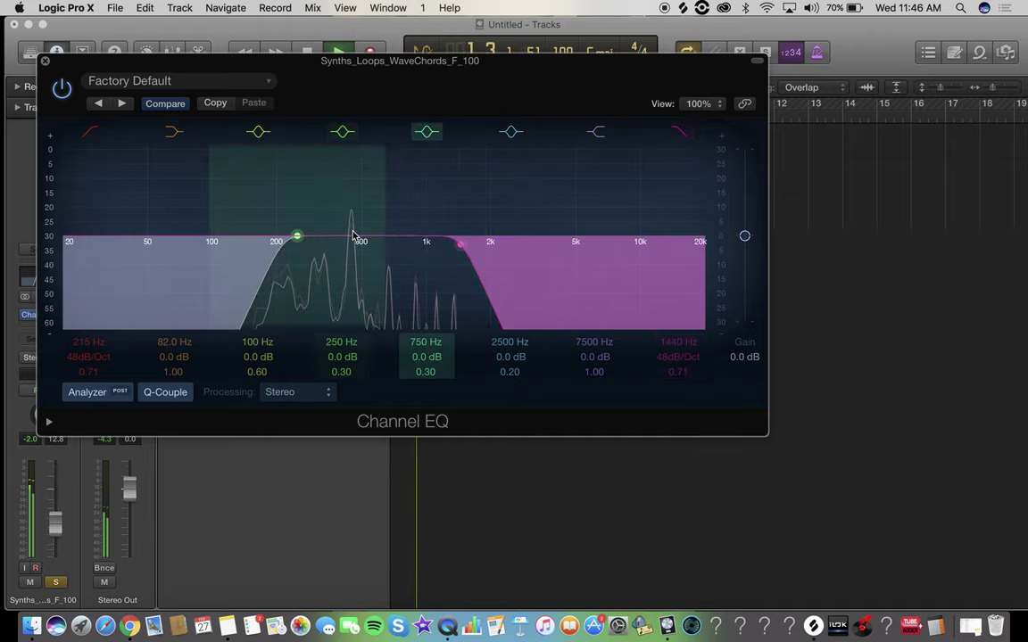
- Boost the WaveChords EQ by 3.0 dB at 445 Hz with a Q of 0.93 and close the EQ
left_click_drag(399, 239, 349, 226)
left_click_drag(287, 201, 324, 181)
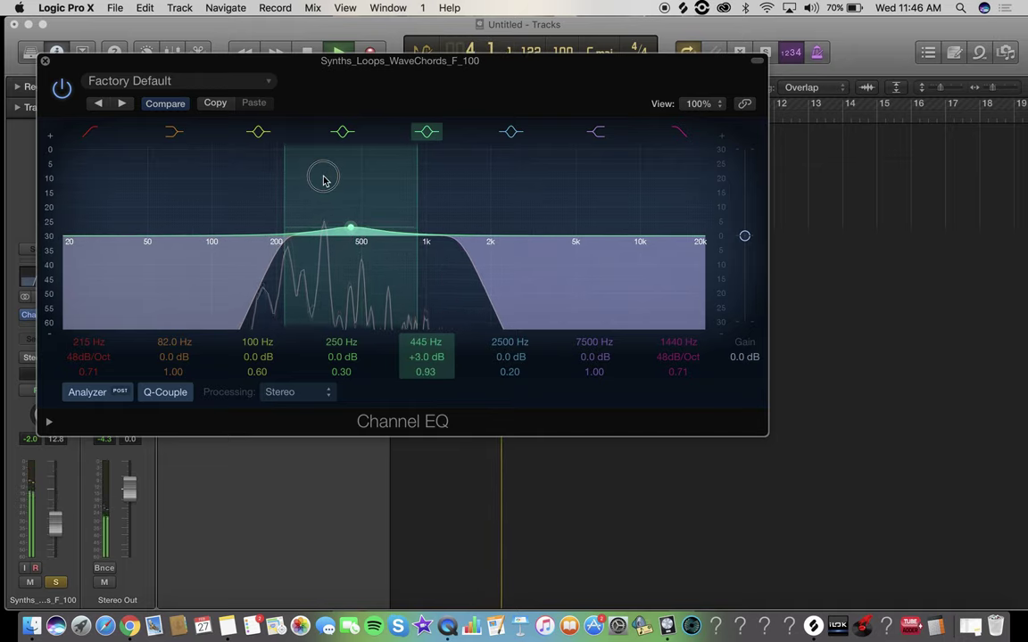
left_click(45, 60)
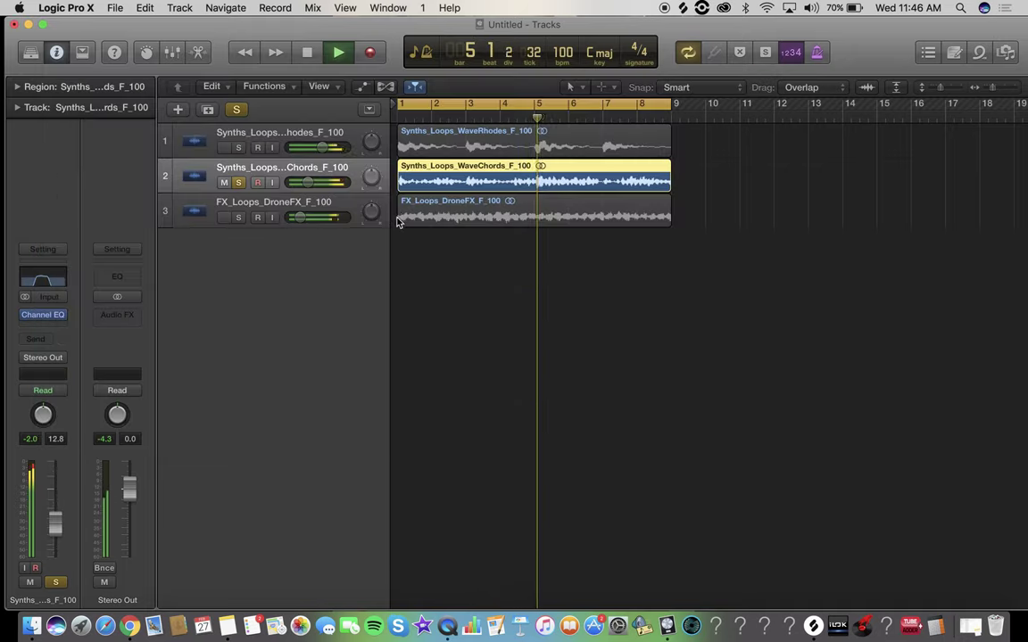
- Solo the DroneFX track instead of WaveChords and add a Channel EQ to it with the analyzer enabled during playback
key("space")
left_click(238, 182)
left_click(238, 217)
left_click(241, 206)
key("Return")
key("space")
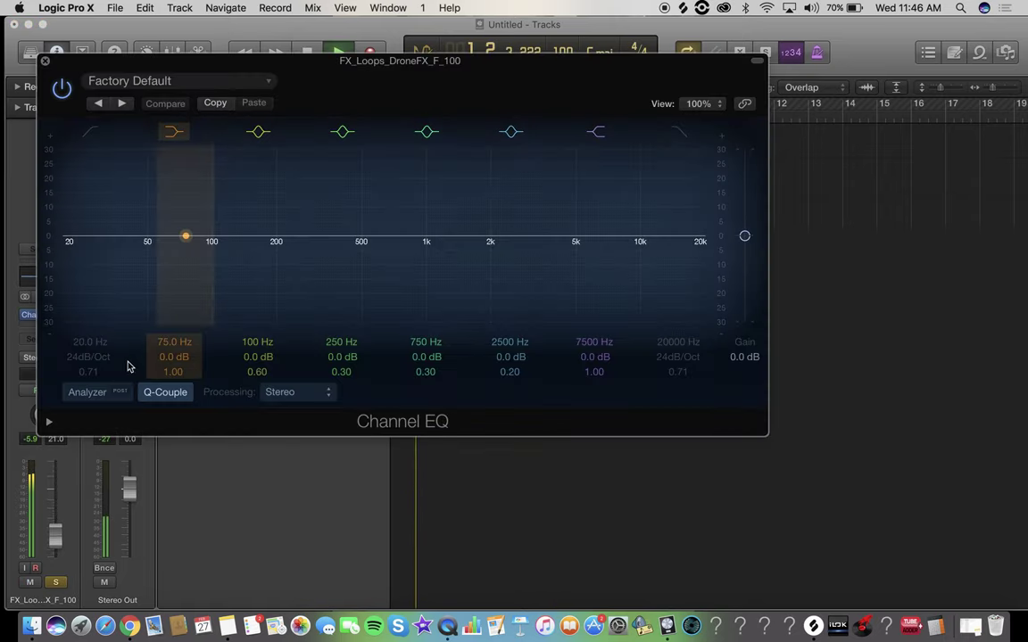
left_click(88, 393)
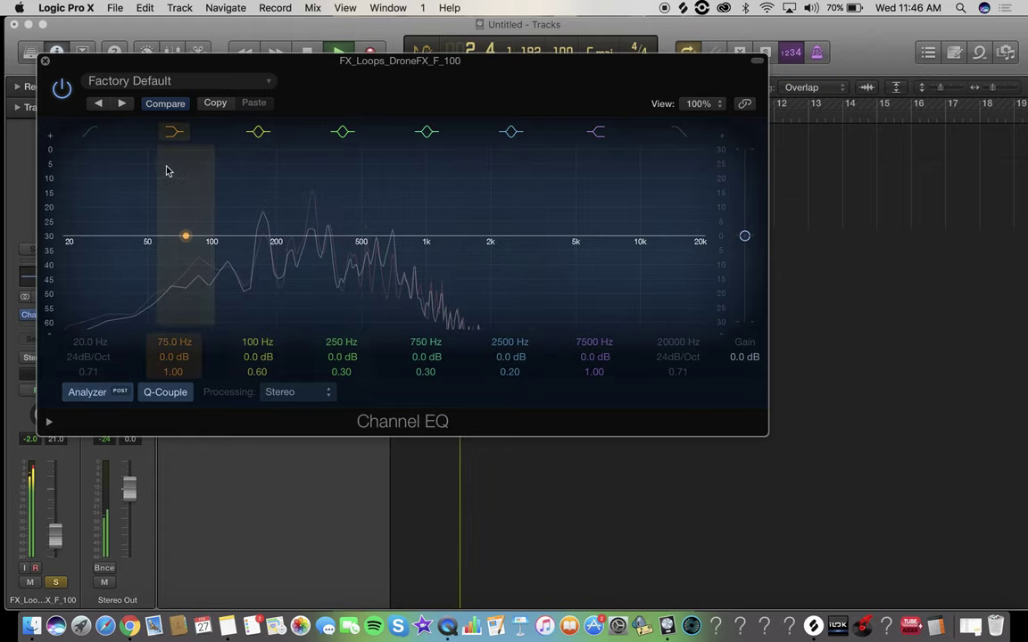
- Set the DroneFX EQ's low cut to 215 Hz and high cut to 1780 Hz, both with a 48 dB/Oct slope
left_click(86, 132)
left_click_drag(69, 239, 327, 192)
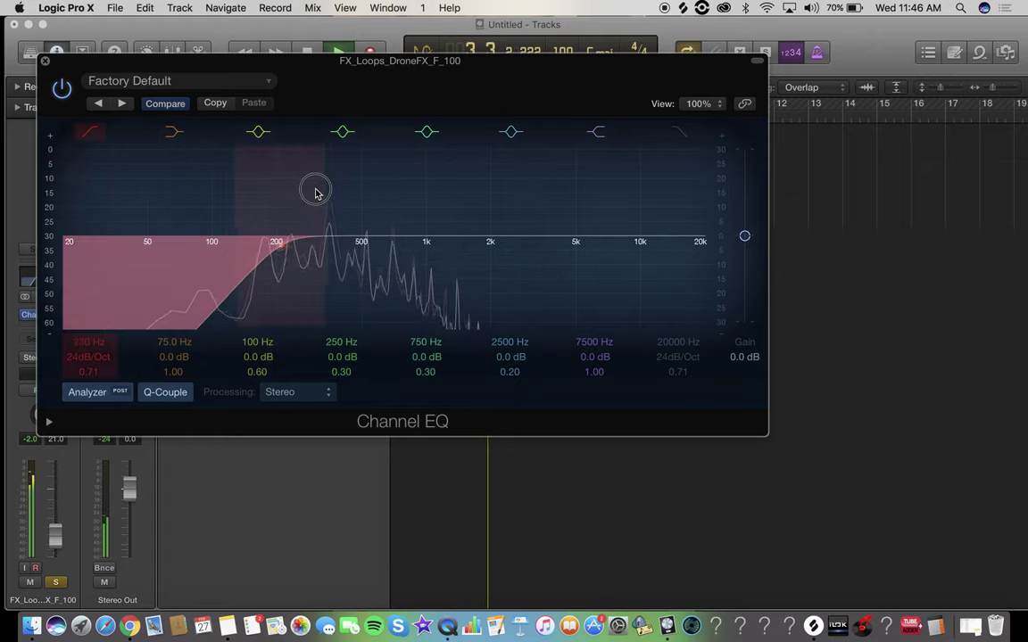
left_click_drag(294, 234, 279, 250)
left_click_drag(229, 221, 215, 291)
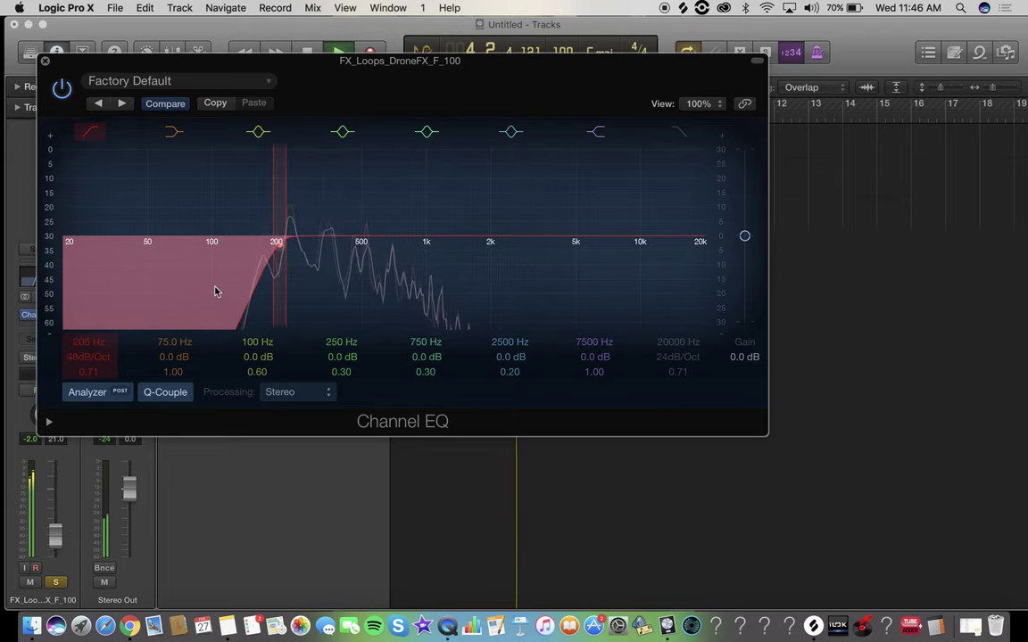
mouse_move(682, 168)
left_mouse_down()
mouse_move(453, 192)
mouse_move(544, 260)
mouse_move(491, 253)
left_mouse_up()
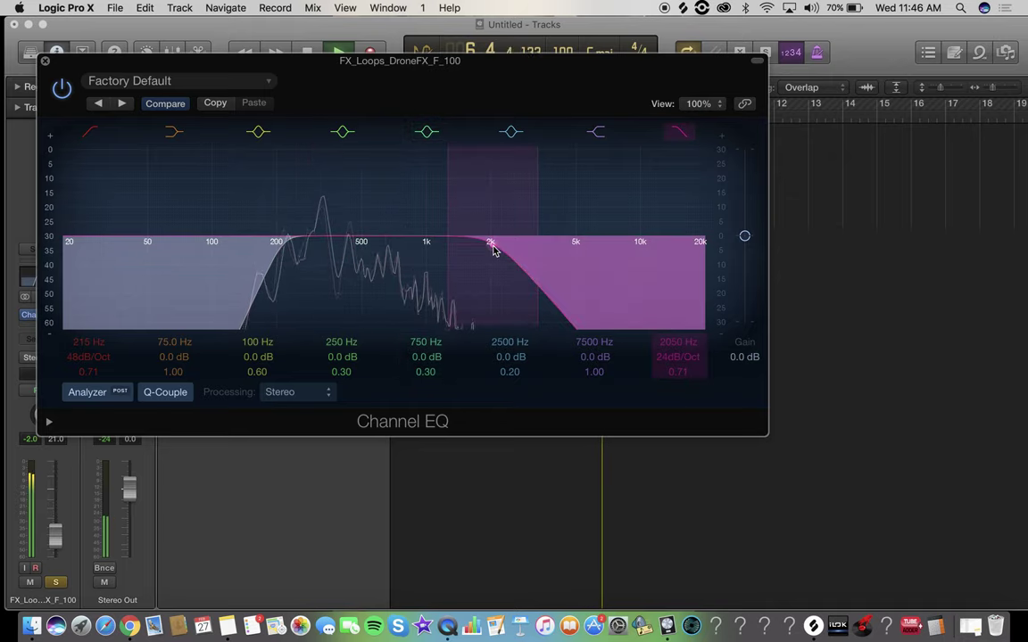
left_click_drag(447, 220, 580, 285)
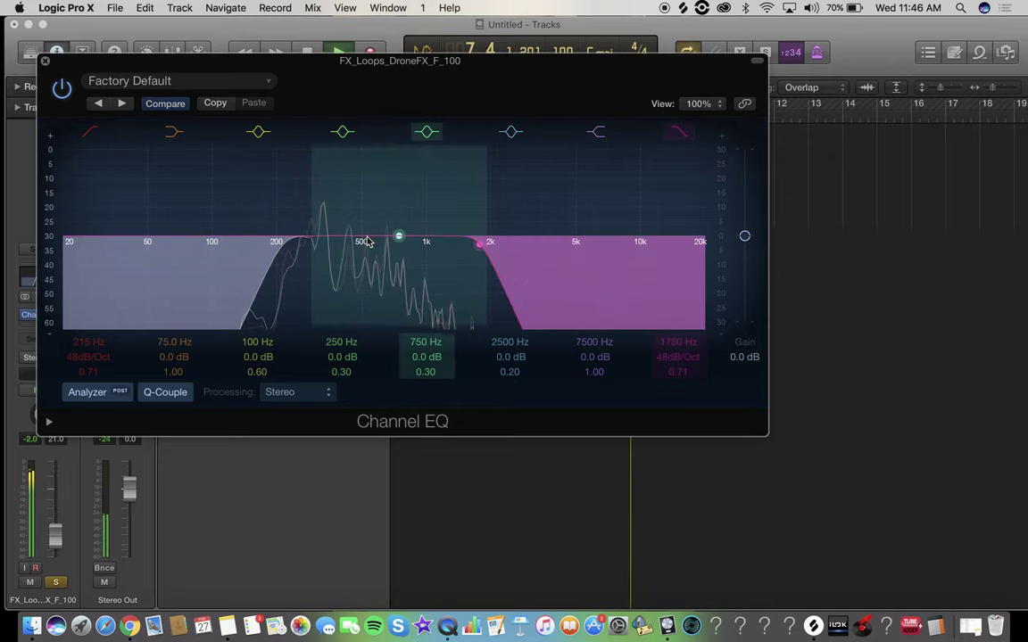
- Boost the DroneFX EQ by 3.0 dB at about 405 Hz, narrow that band's Q and close the EQ
left_click_drag(406, 243, 338, 231)
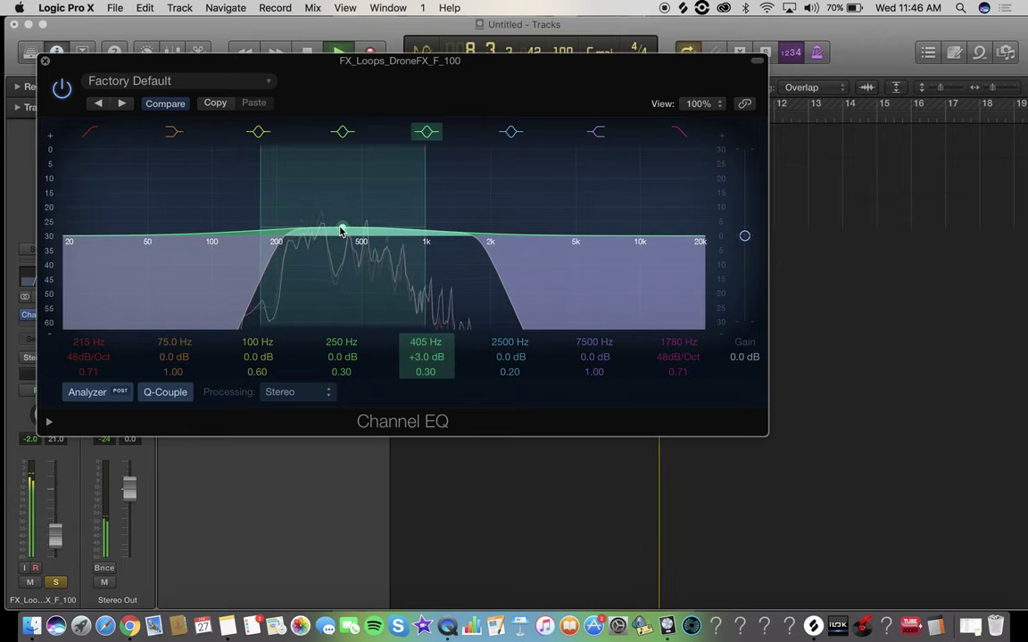
left_click_drag(264, 203, 308, 200)
left_click(46, 63)
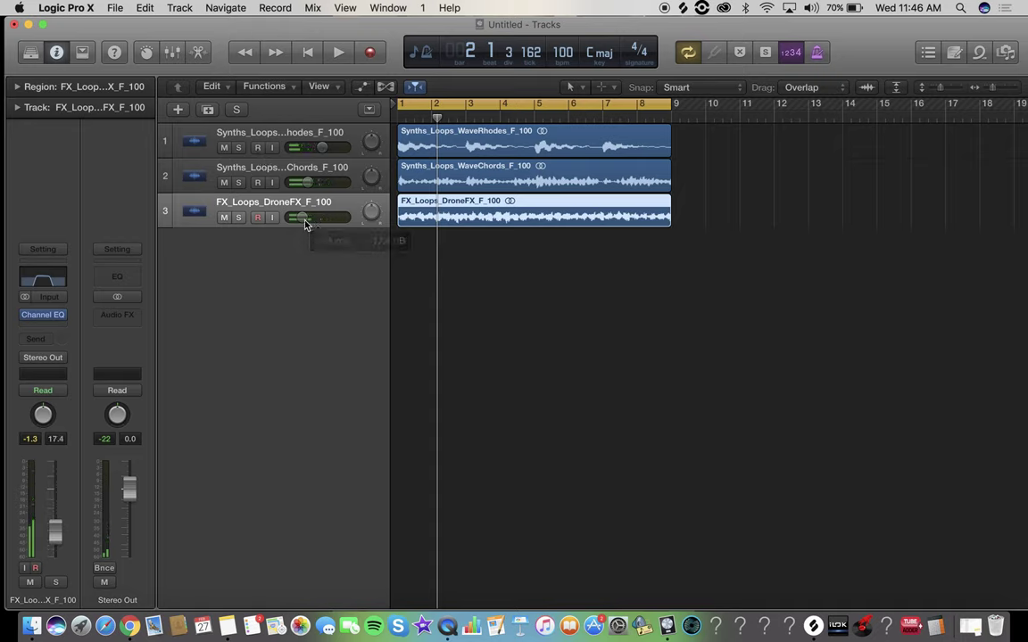
- Raise the DroneFX track's volume slightly and set the WaveChords volume to -15.2 dB while all three loops play
key("space")
left_click_drag(304, 224, 317, 224)
left_click(275, 141)
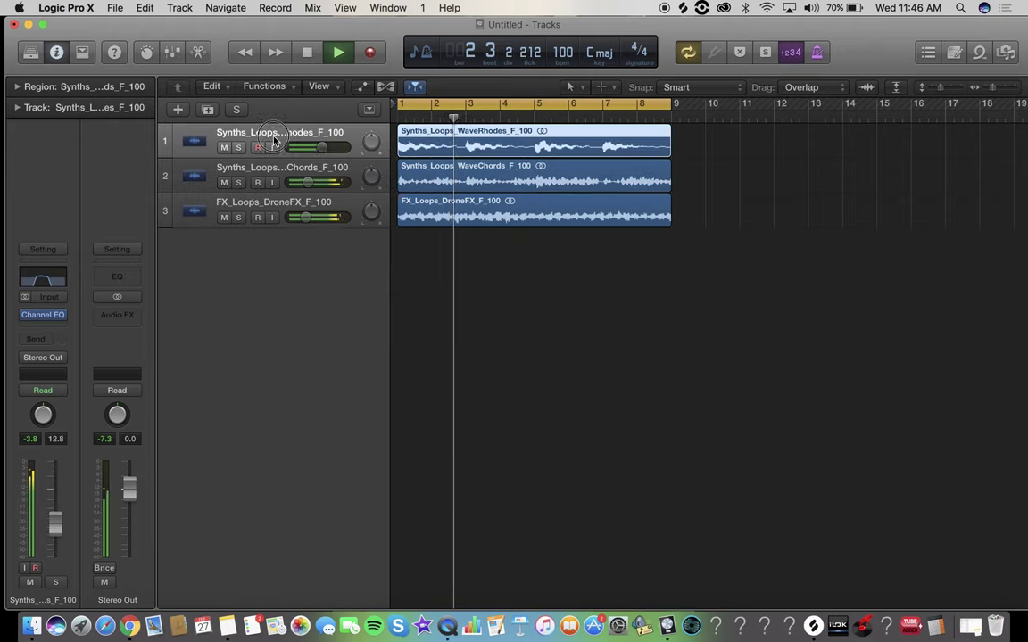
left_click(316, 181)
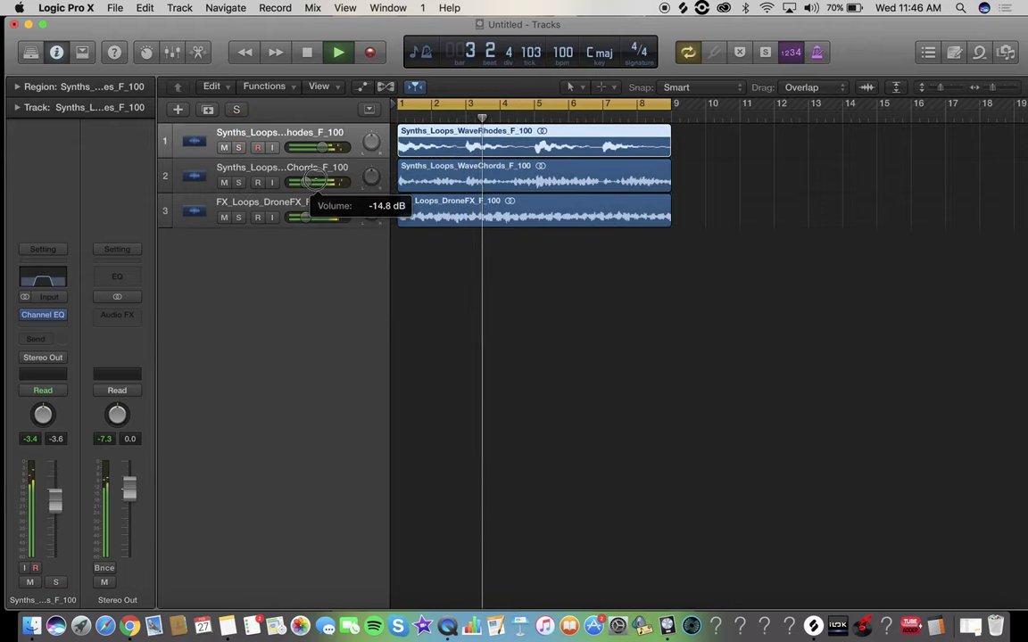
left_click(304, 177)
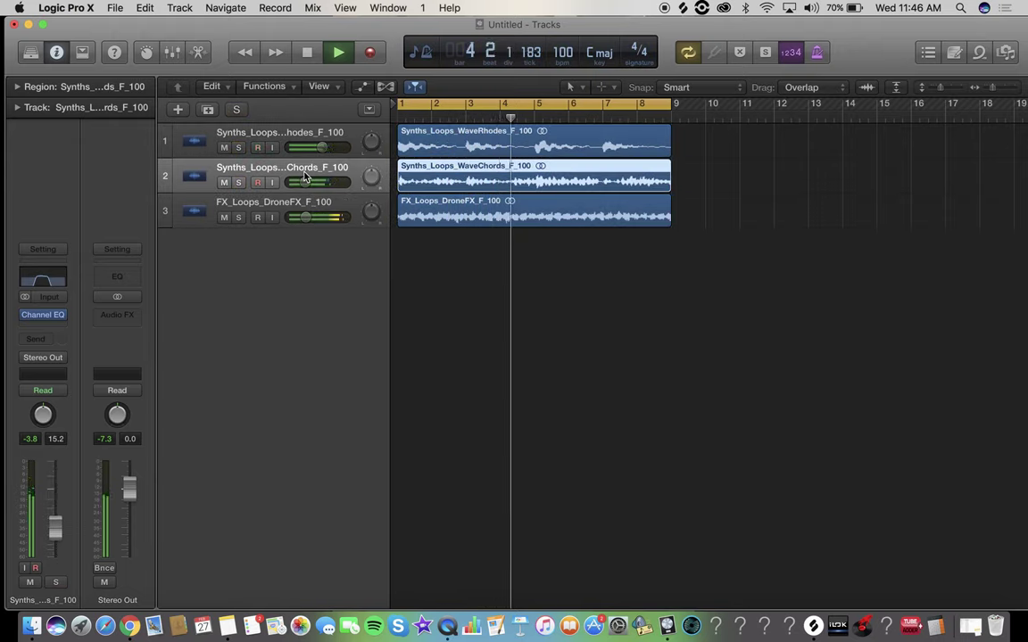
key("space")
- Audition the WaveRhodes track soloed, set its volume to -5.5 dB and clear the solo
left_click(371, 180)
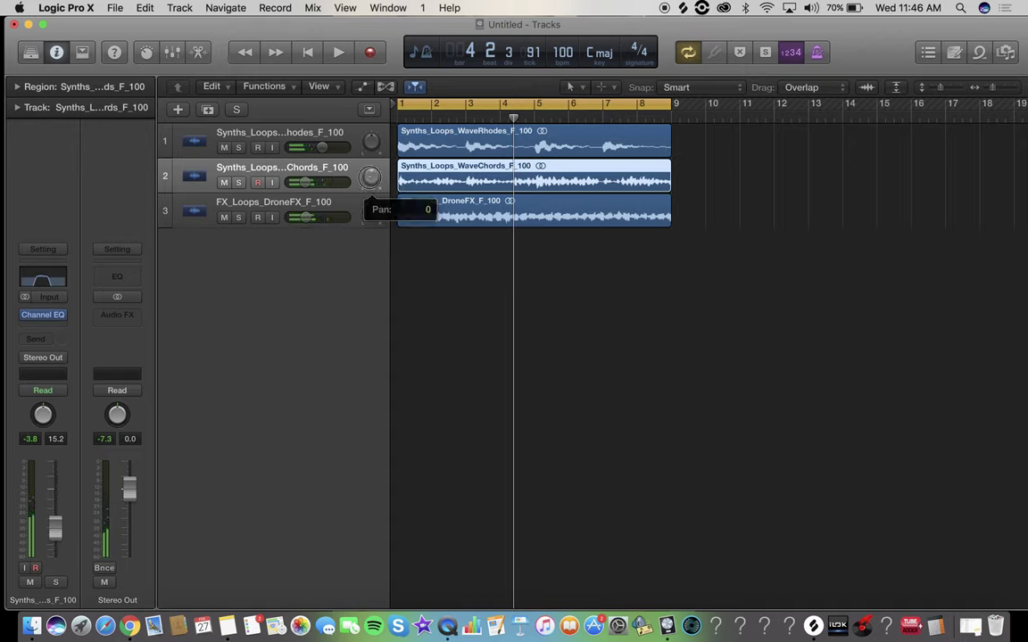
left_click(339, 134)
key("s")
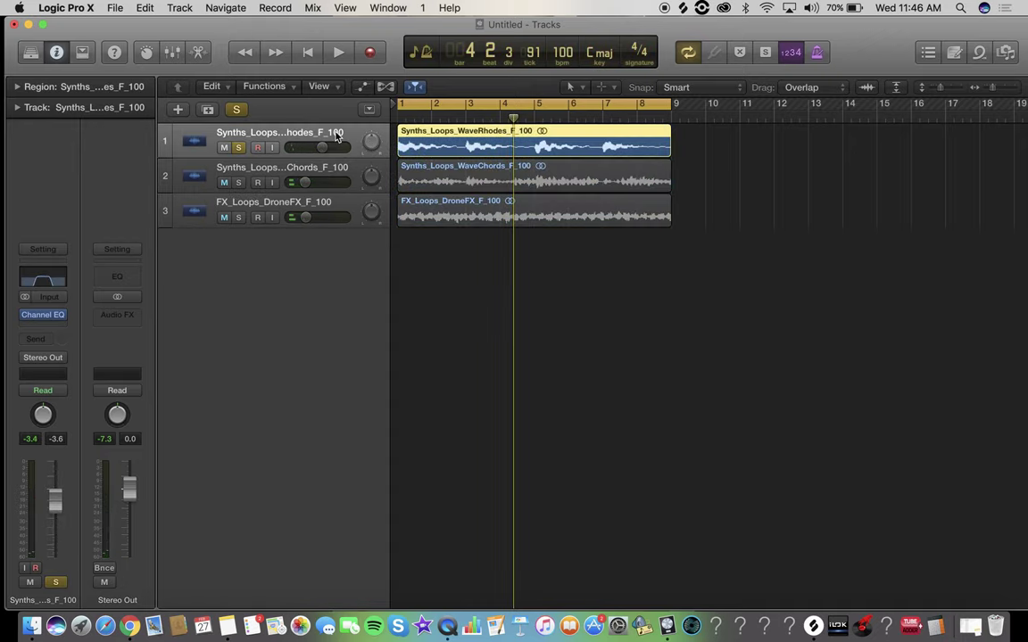
key("space")
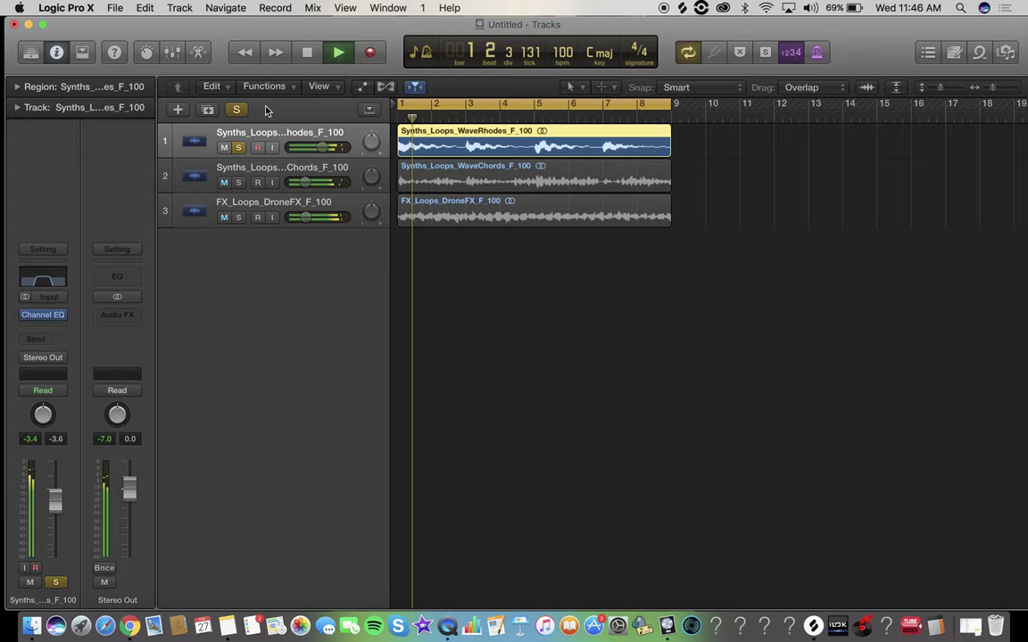
left_click(338, 178)
left_click(236, 109)
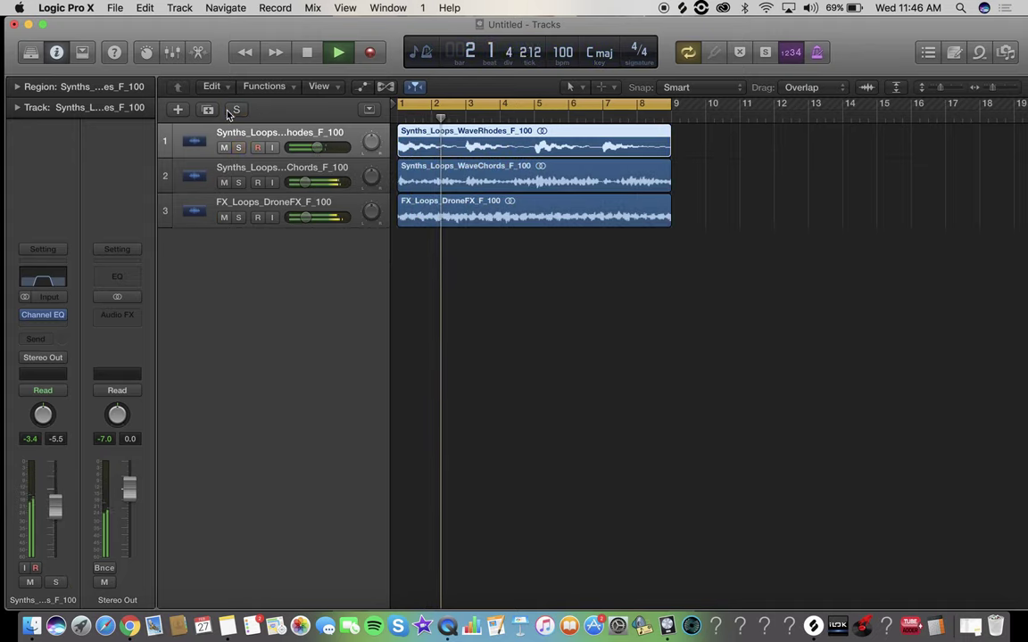
- Pan the WaveChords track off centre and lower the DroneFX and WaveRhodes volumes, setting WaveRhodes to -9.2 dB
left_click(239, 183)
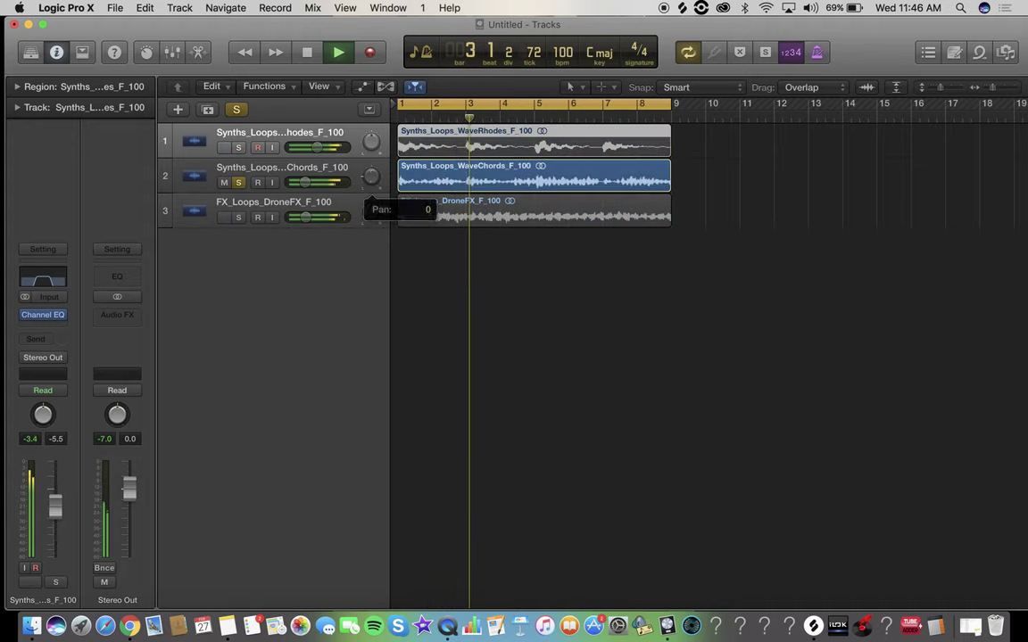
key("s")
left_click_drag(372, 173, 304, 218)
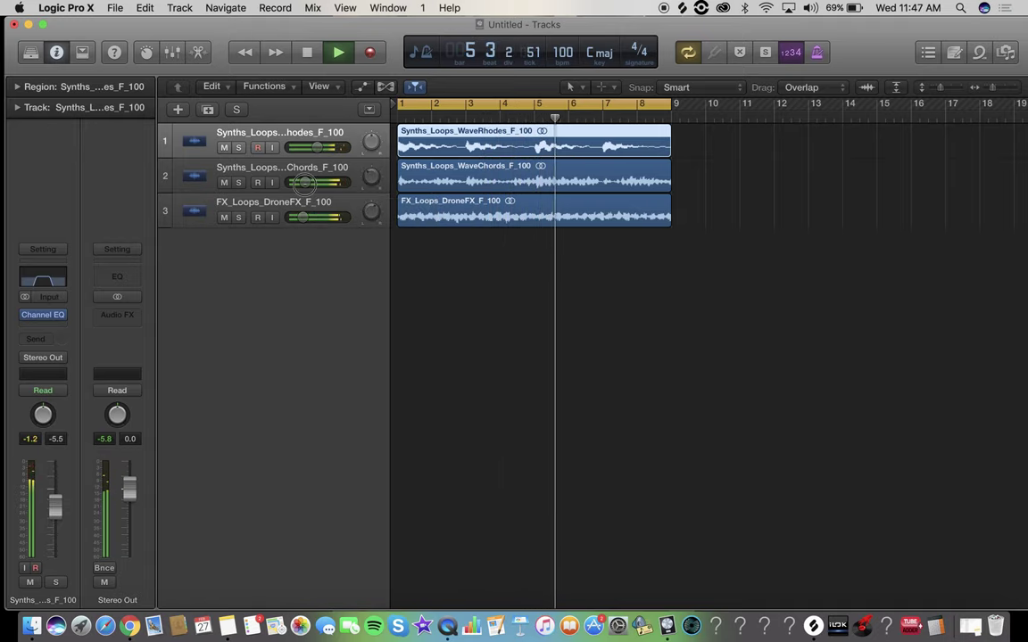
left_click_drag(317, 147, 309, 148)
key("space")
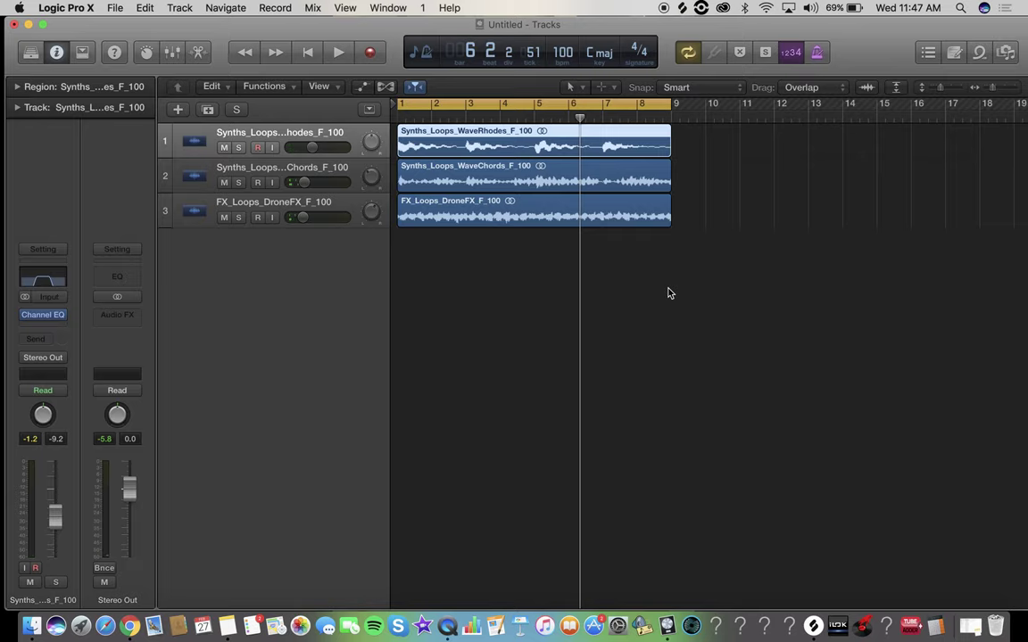
- Review the WaveRhodes track's Channel EQ settings and play back the start of the three-loop mix
left_click(41, 284)
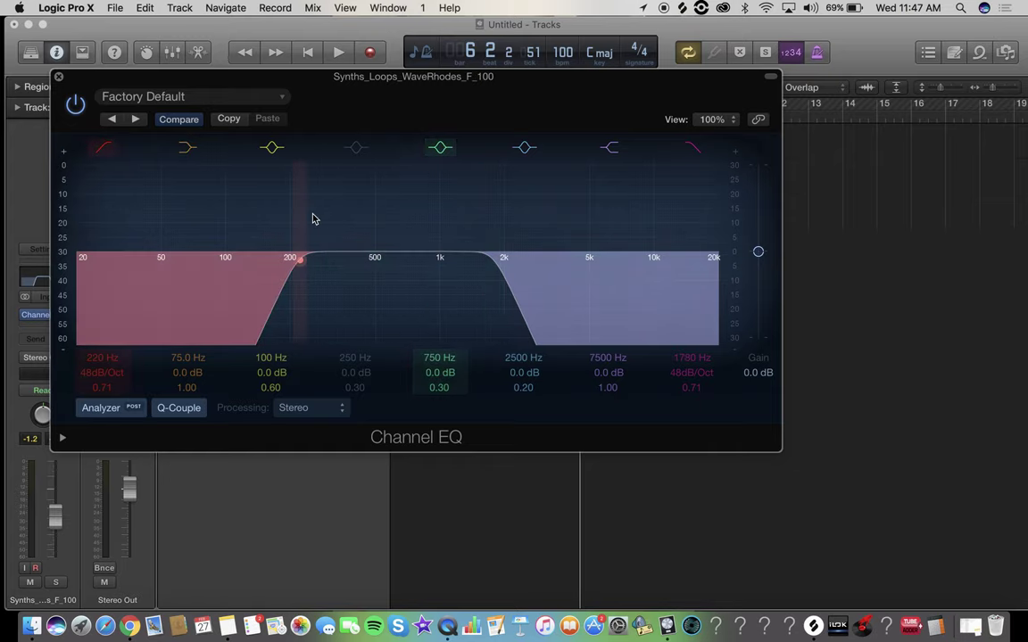
key("super+w")
key("space")
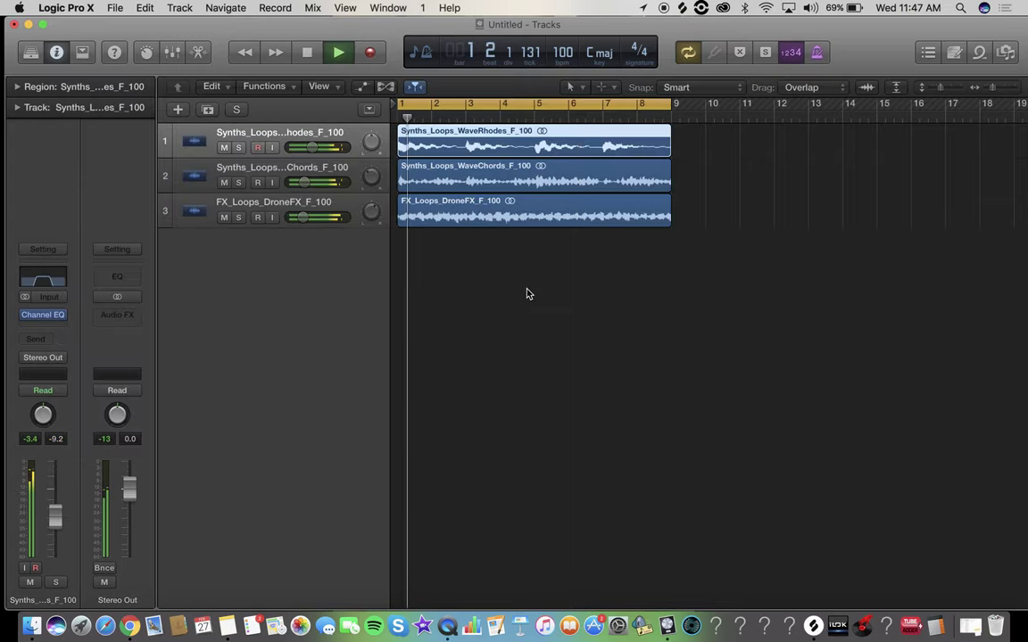
key("space")
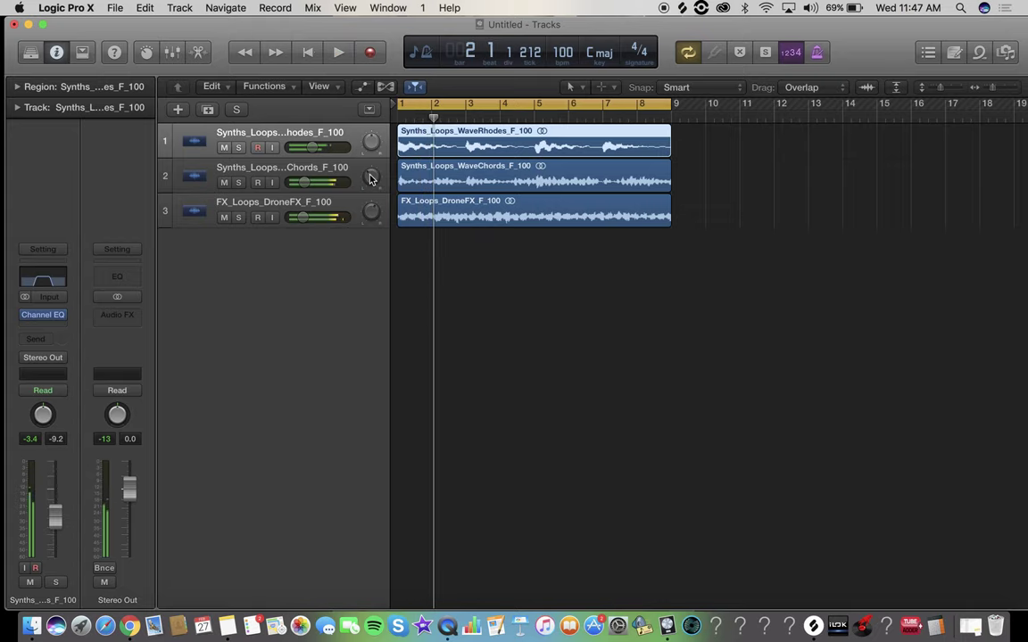
- Pan the WaveChords track to the left while soloed, and pan the DroneFX track to +13 with all loops playing
left_click(238, 182)
key("space")
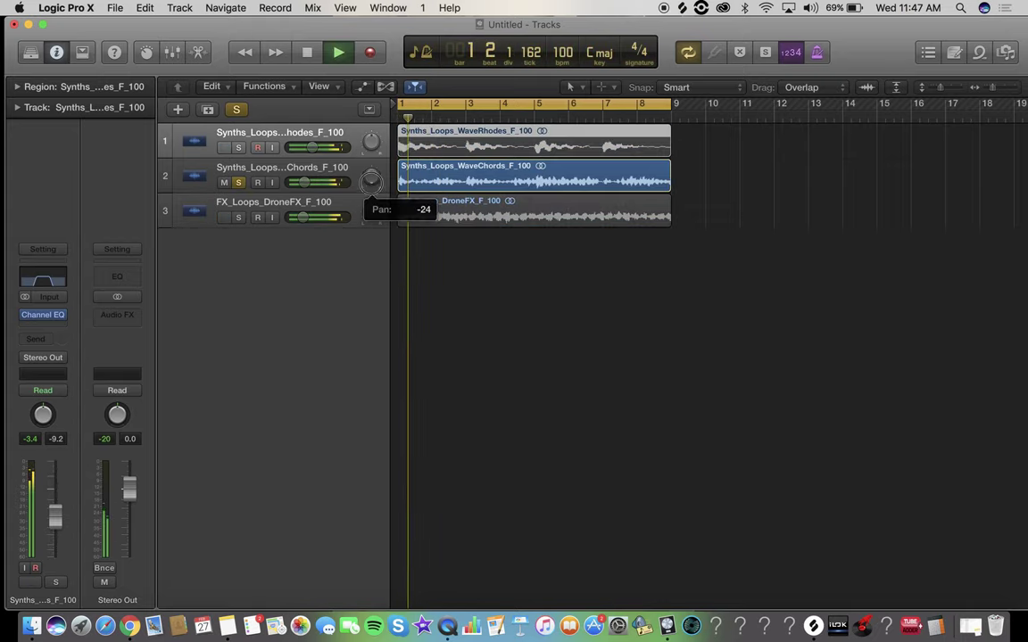
left_click_drag(373, 195, 238, 185)
left_click(239, 183)
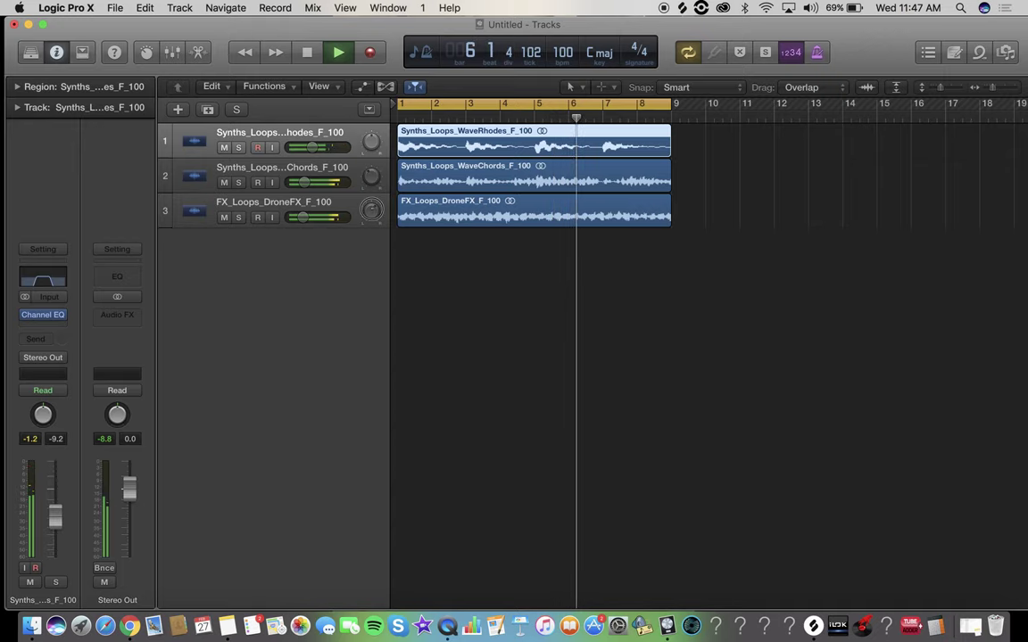
left_click_drag(372, 207, 373, 231)
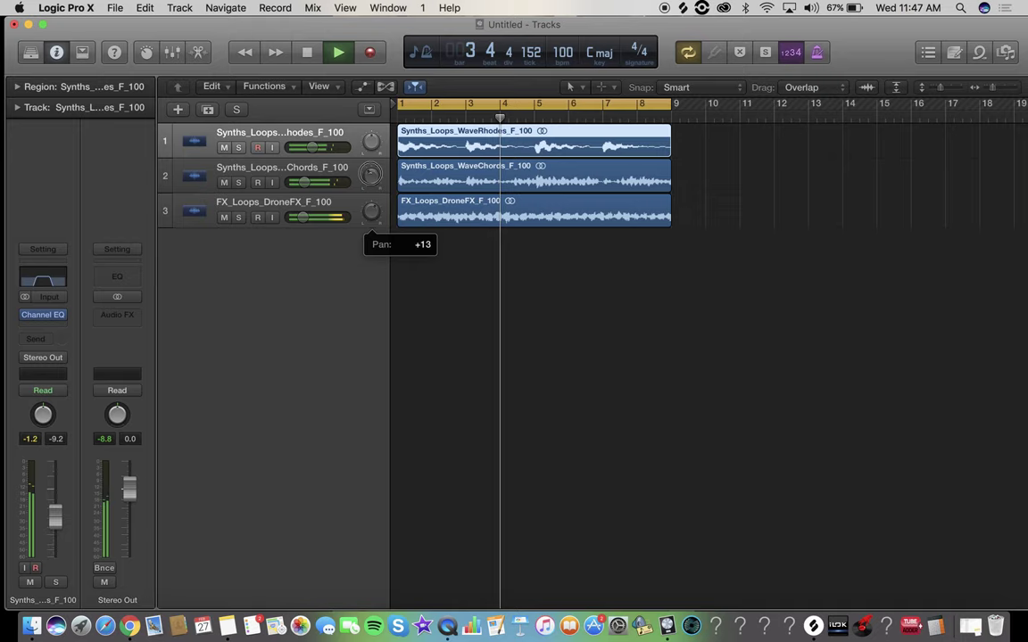
left_click(451, 314)
key("space")
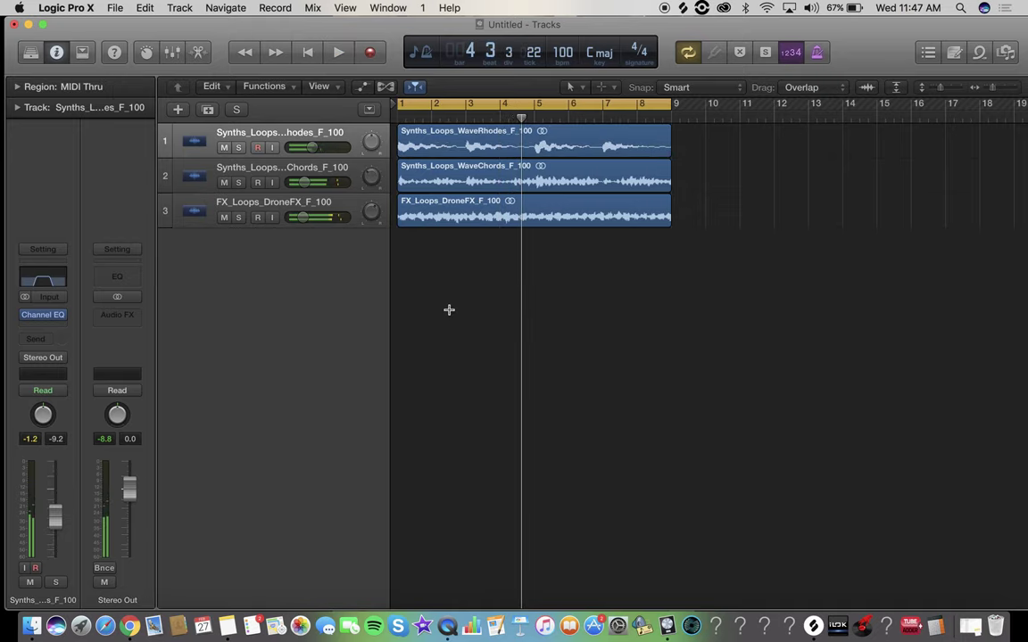
- Save the project to the Desktop as "lo fi beat Fmaj 100 bpm"
key("super+s")
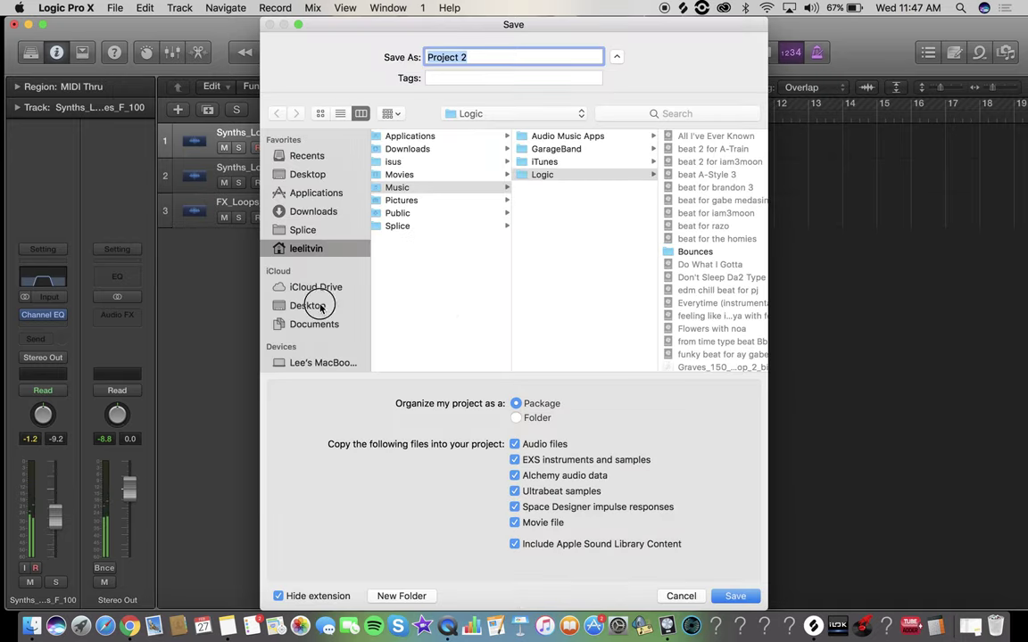
left_click(308, 306)
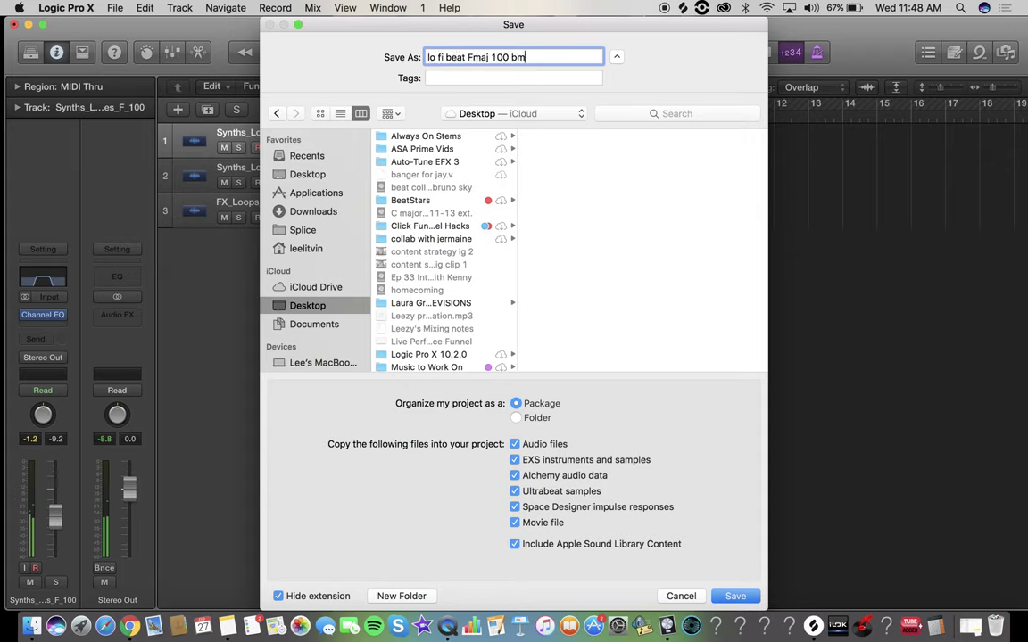
key("Return")
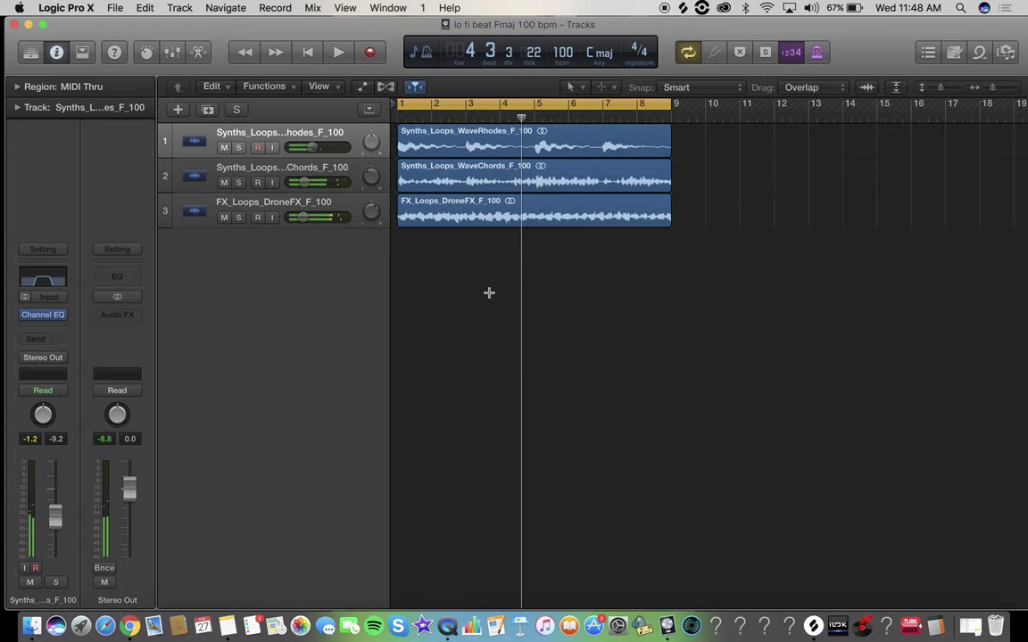
- Create a software instrument track with Ultrabeat (Drum Synth) and move it below the DroneFX track
left_click(201, 134)
key("space")
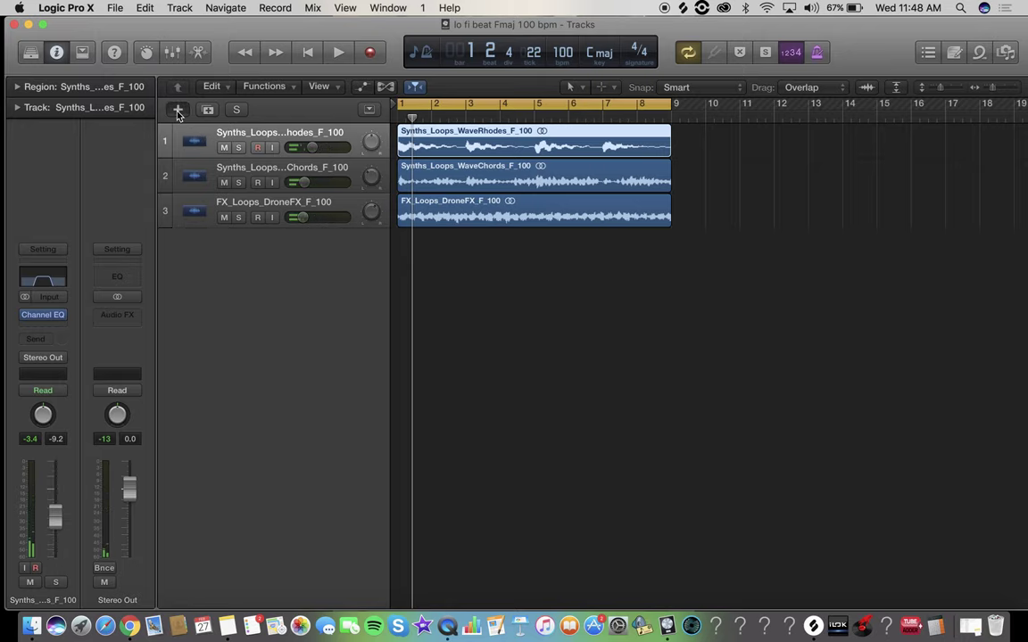
left_click(177, 109)
left_click(410, 168)
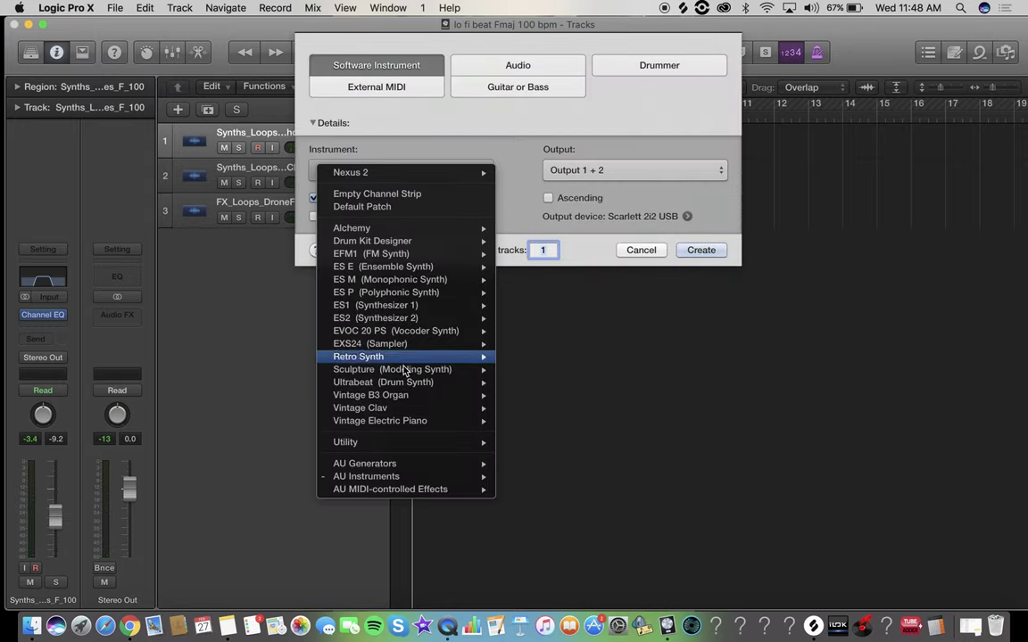
mouse_move(406, 382)
left_click(516, 383)
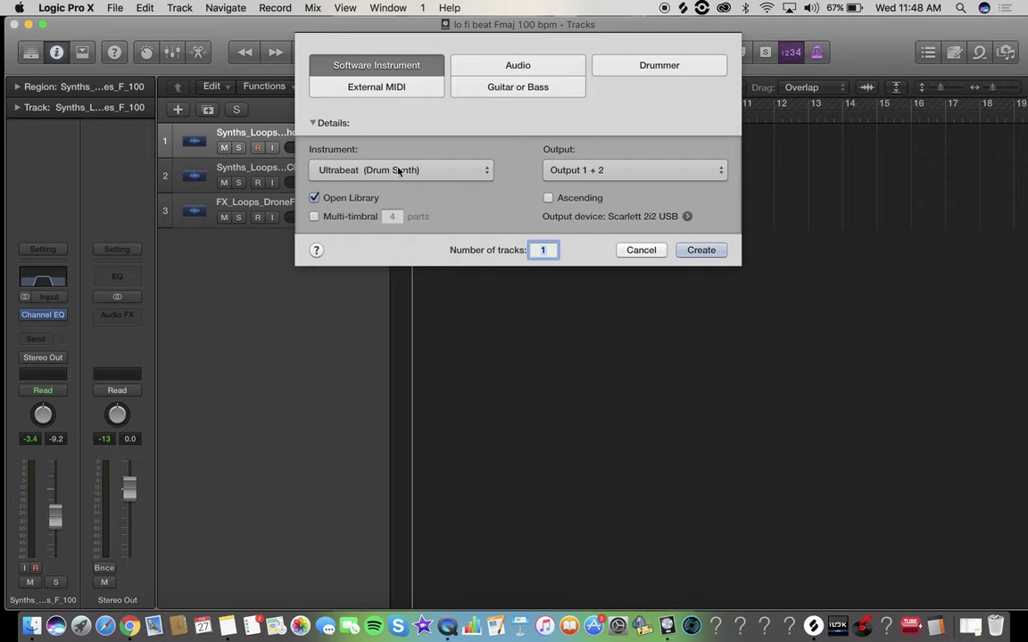
left_click(702, 250)
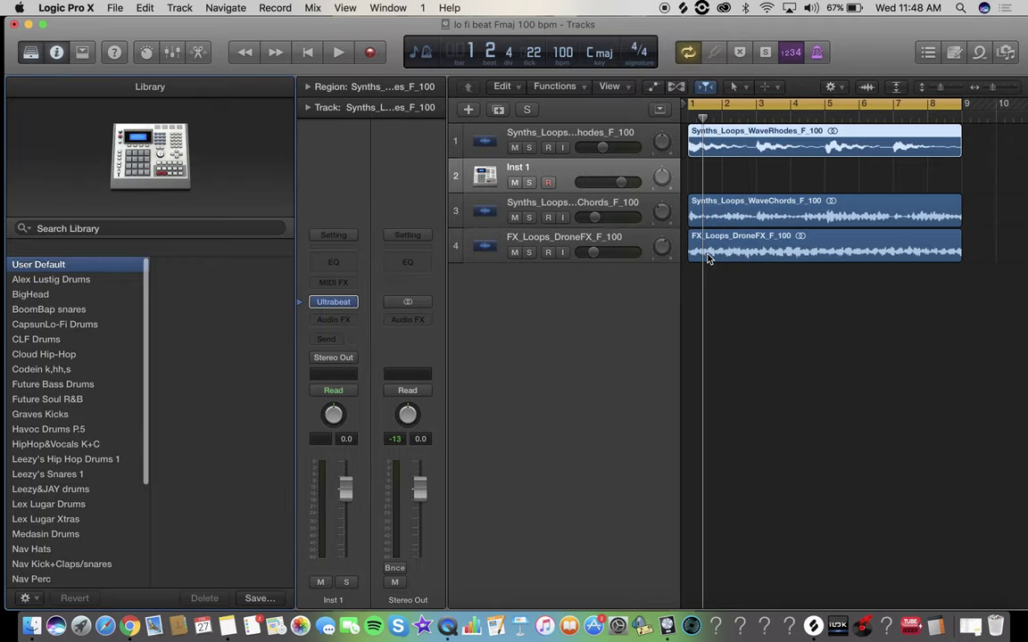
left_click_drag(559, 169, 552, 251)
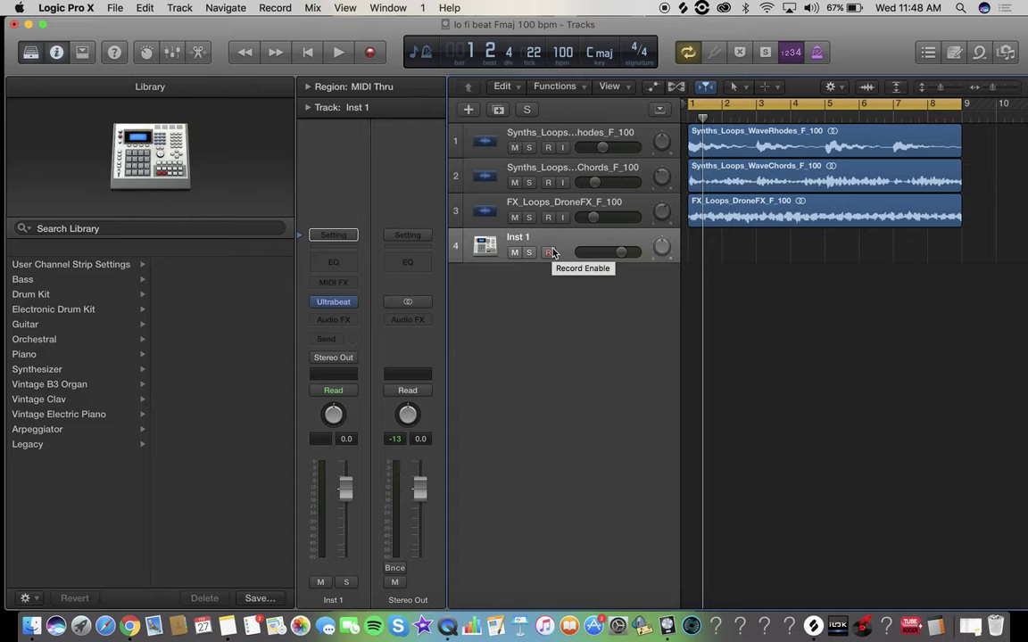
- Hide the Library and open the Ultrabeat instrument window of the Inst 1 track
left_click(30, 51)
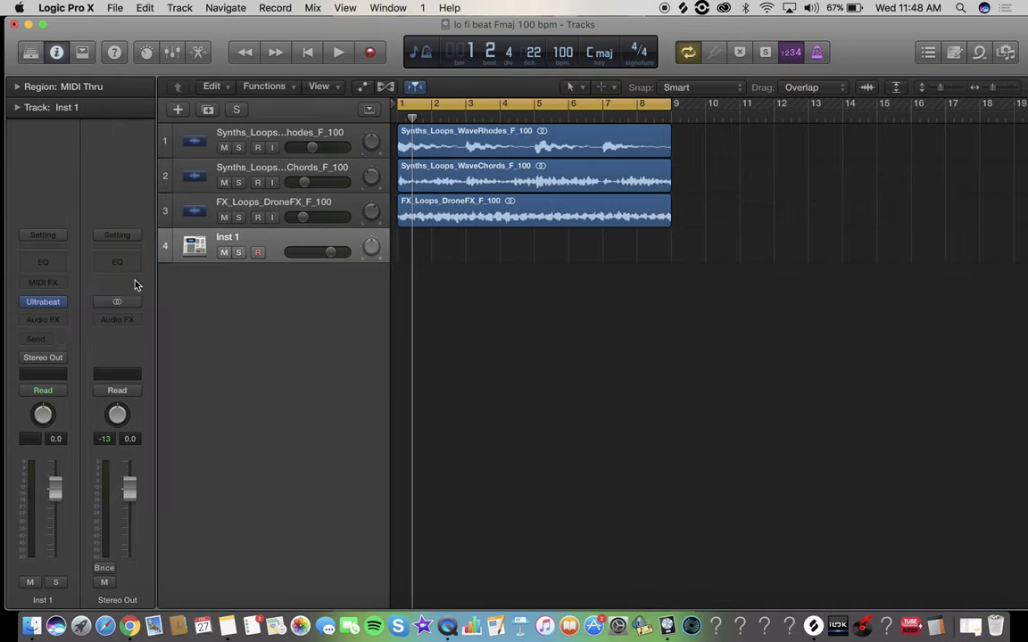
left_click(44, 303)
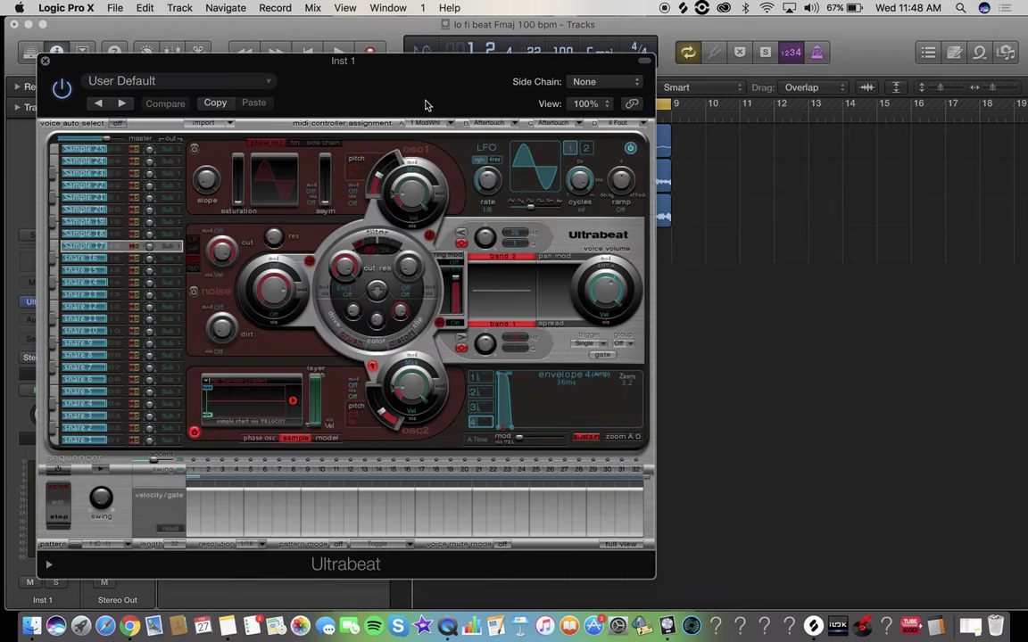
- Switch to Splice in Chrome and clear the 100 BPM and F key filters on the Lo-Fi Bliss pack
left_click(129, 628)
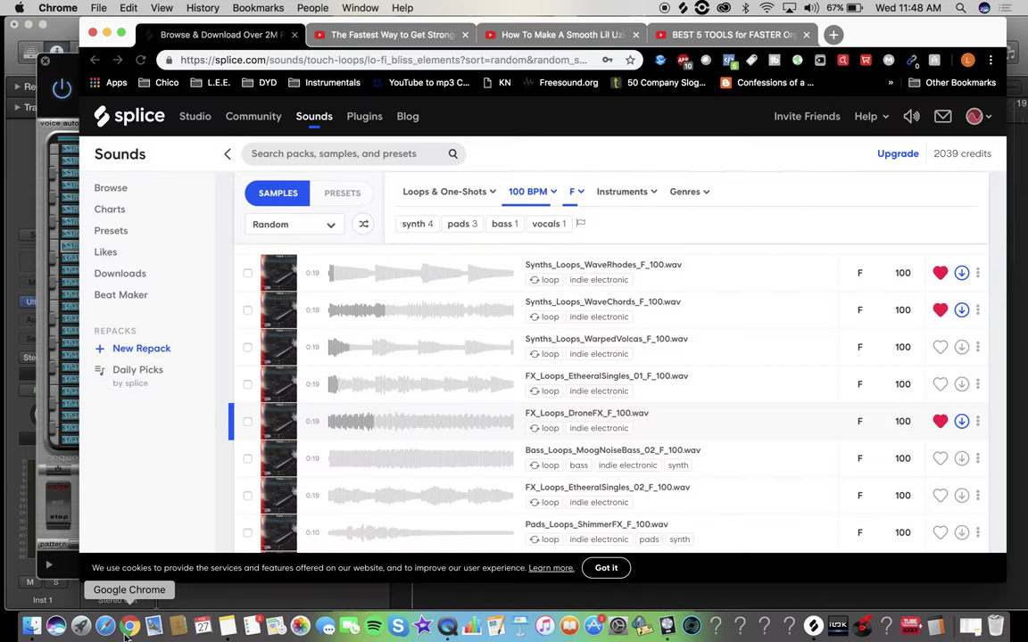
scroll(686, 282, "up", 5)
left_click(533, 408)
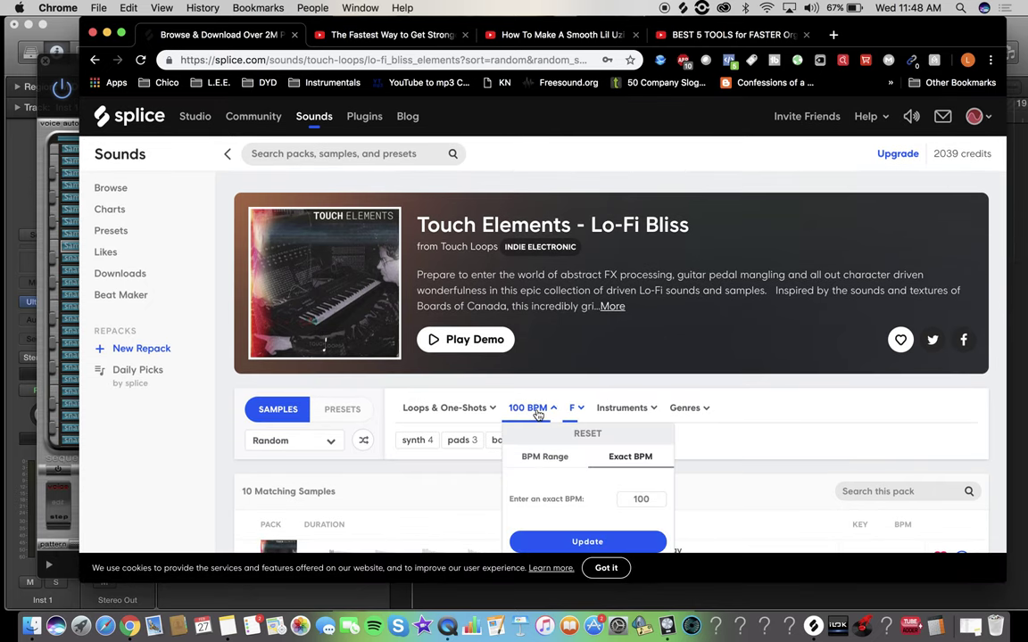
scroll(543, 462, "down", 3)
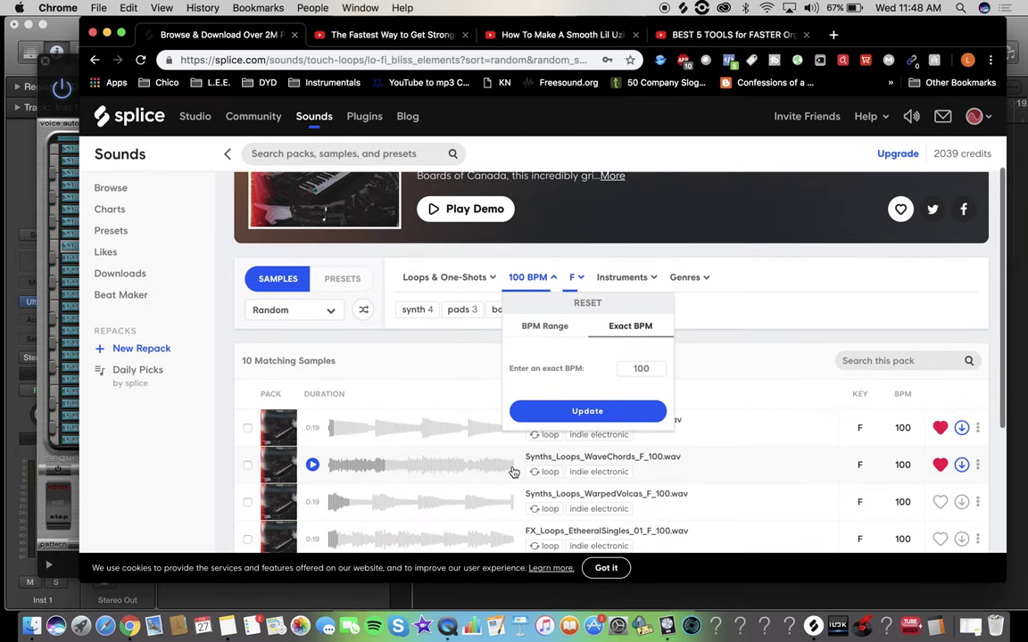
left_click(563, 329)
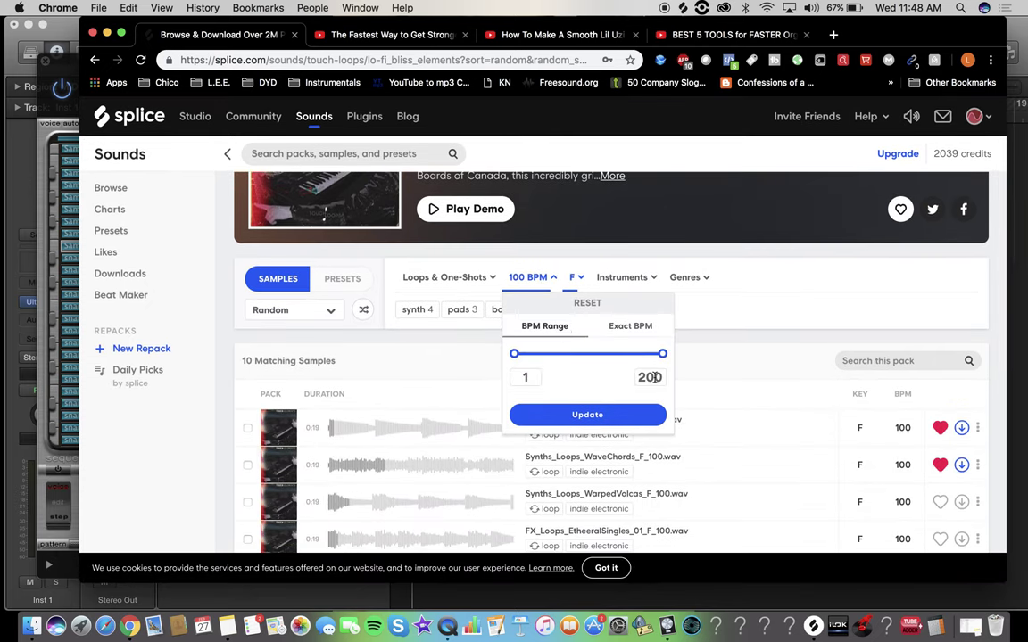
left_click(591, 415)
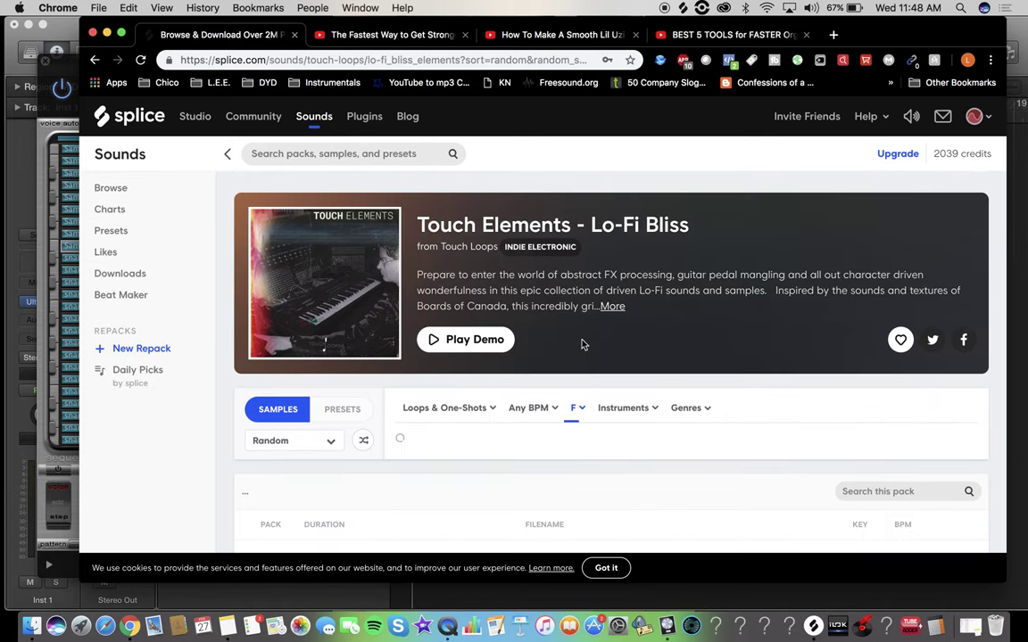
left_click(576, 408)
scroll(662, 442, "down", 4)
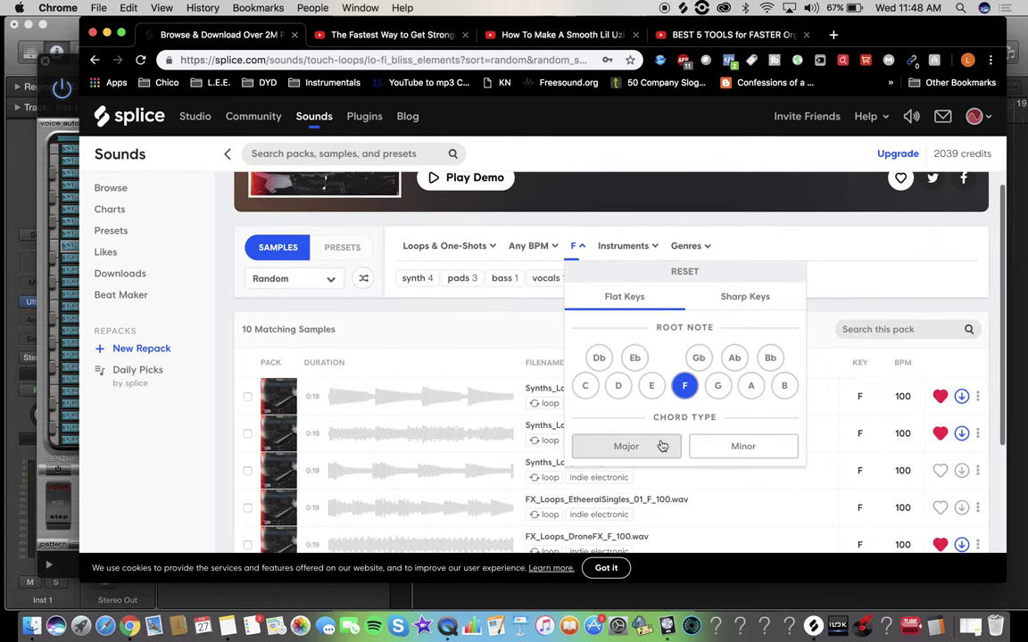
left_click(686, 273)
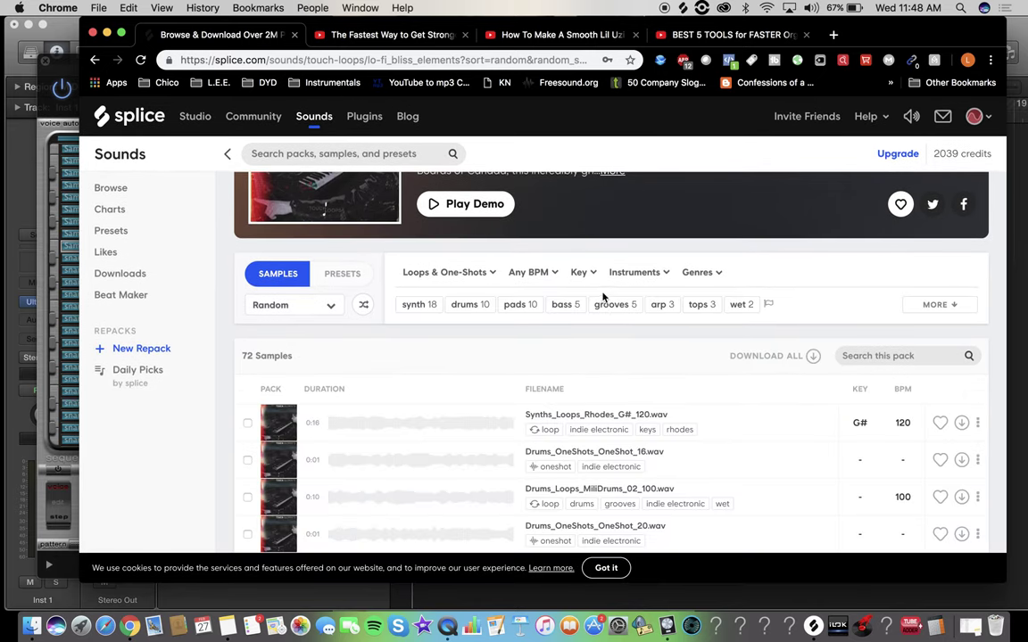
- Audition Drums_OneShots_OneShot_16, OneShot_20 and OneShot_21 along with the Drums_Loops_MiliDrums_01_100 loop
scroll(419, 330, "down", 3)
left_click(311, 320)
left_click(310, 393)
scroll(308, 390, "down", 2)
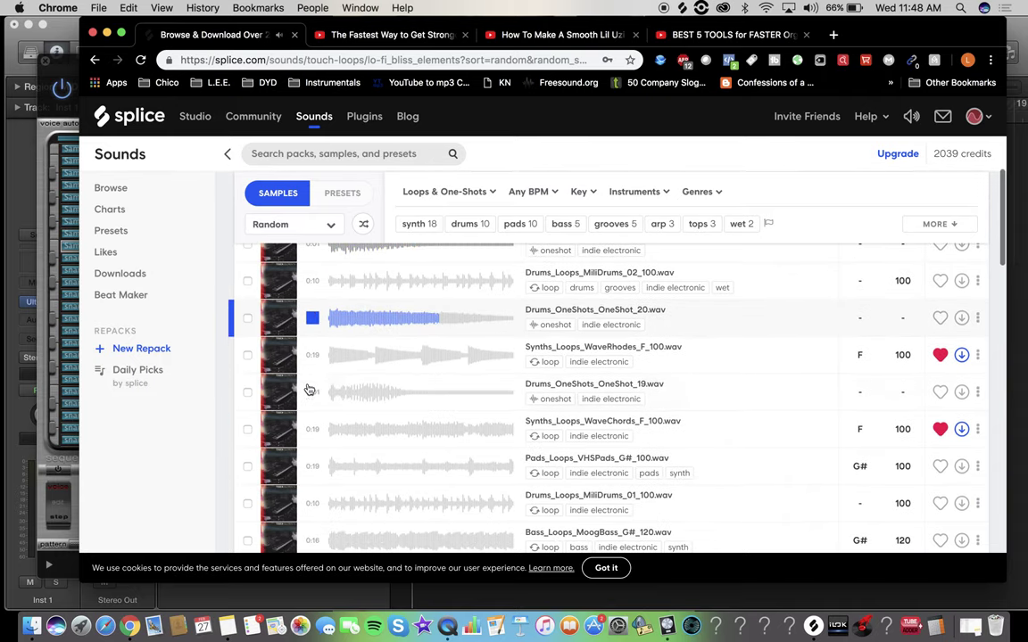
scroll(309, 426, "down", 3)
left_click(313, 399)
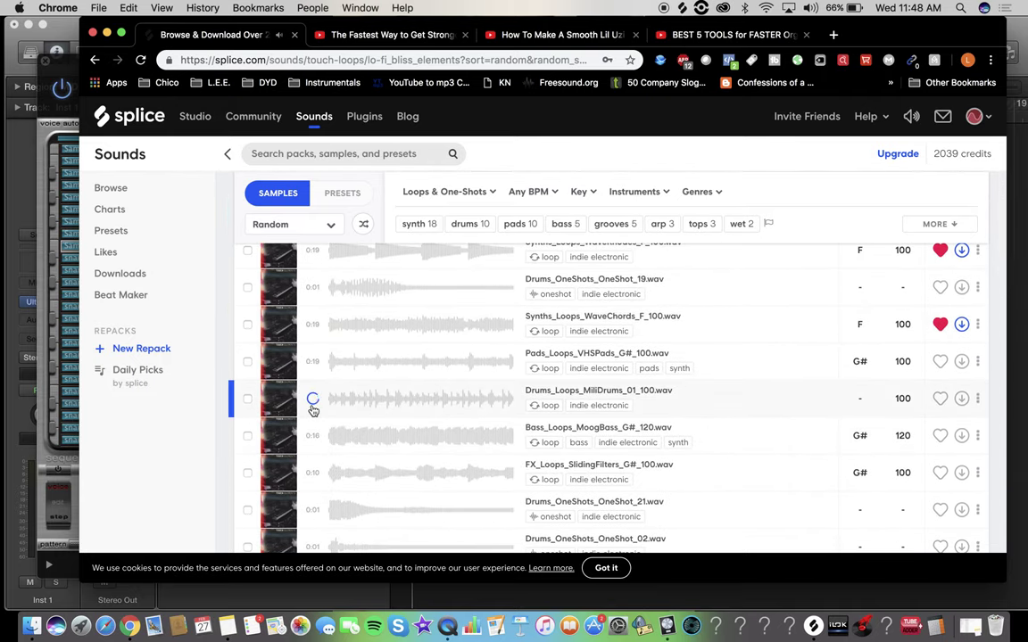
scroll(306, 364, "down", 2)
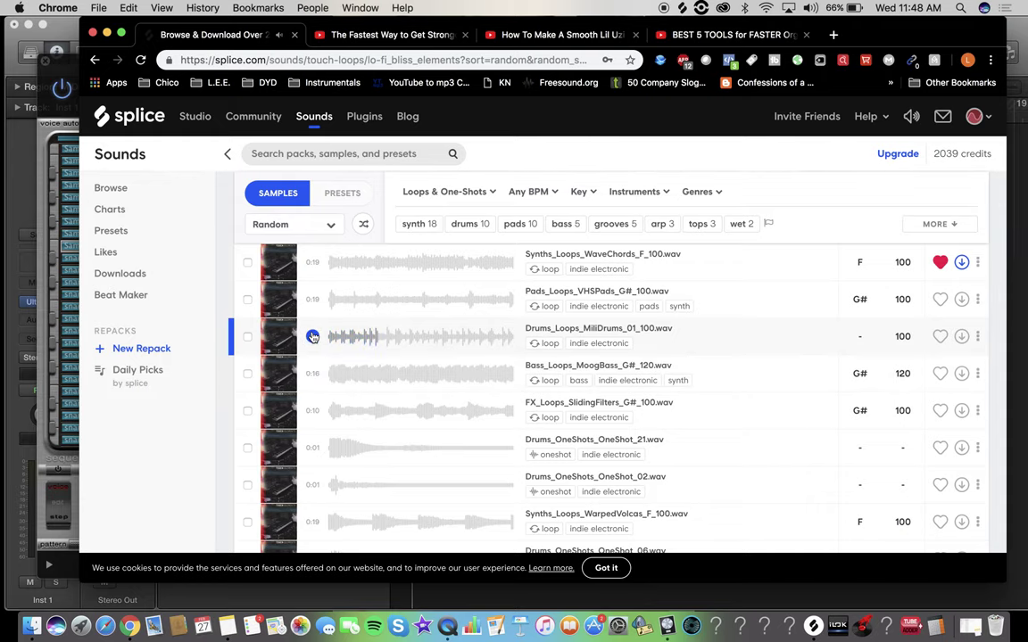
left_click(312, 448)
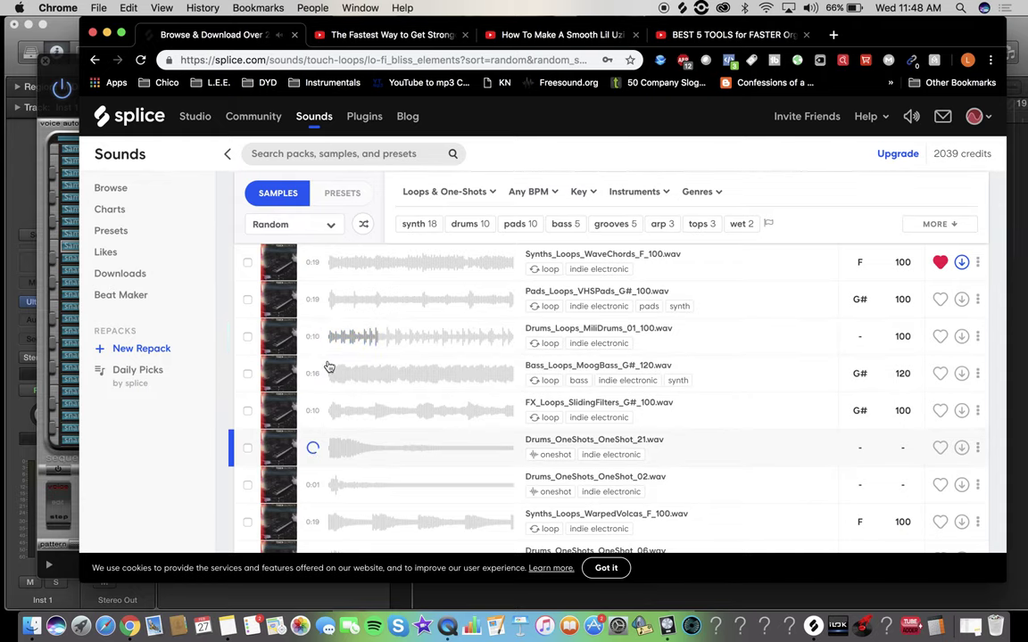
- Audition Drums_OneShots_OneShot_02 against neighbouring samples and download OneShot_02
scroll(314, 410, "down", 3)
left_click(313, 367)
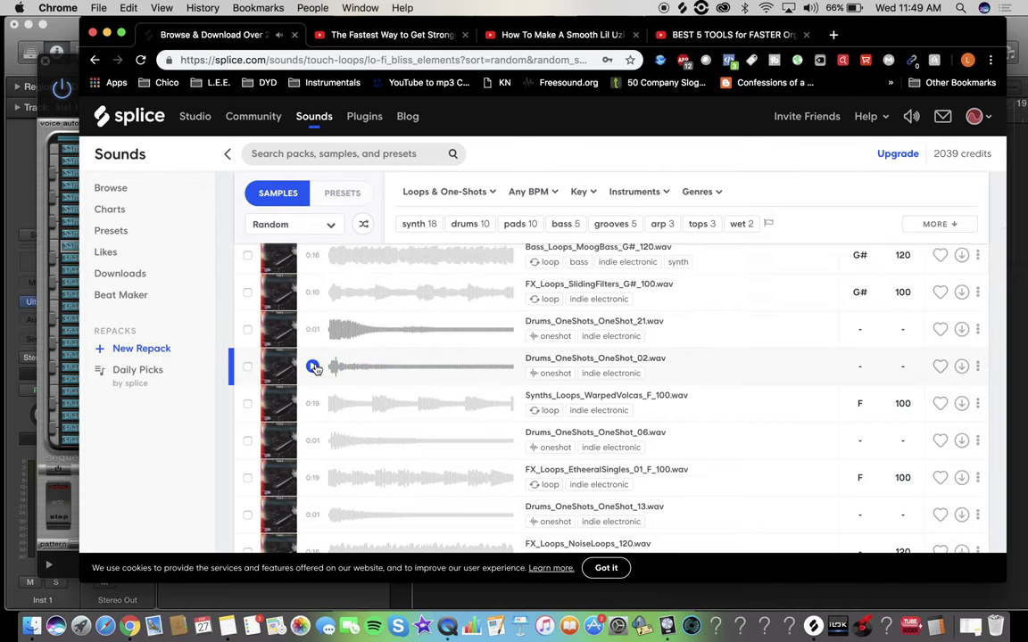
scroll(314, 374, "down", 1)
left_click(314, 390)
left_click(313, 349)
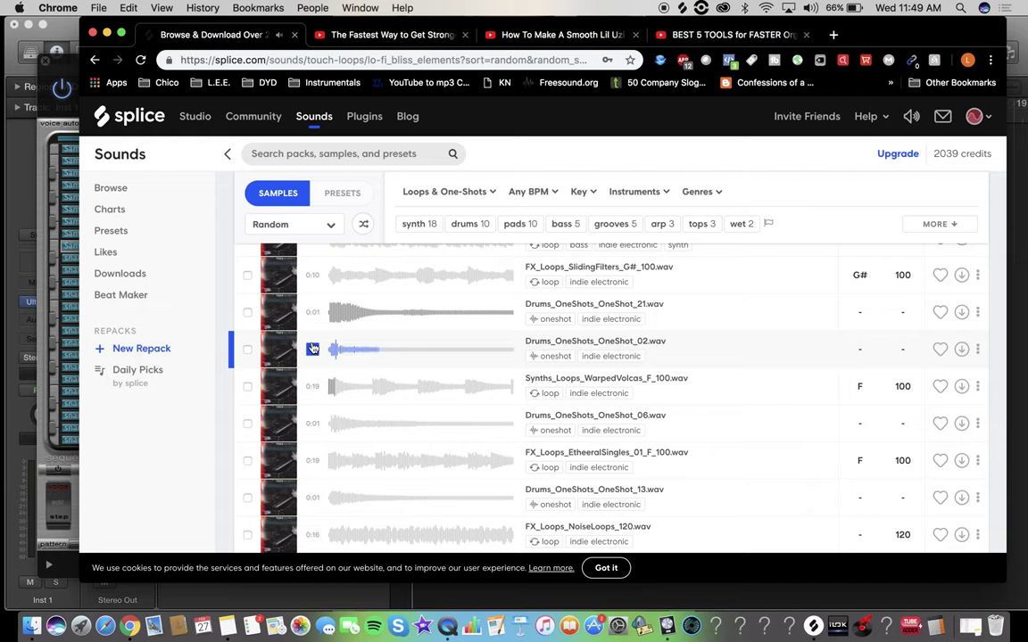
left_click(311, 496)
left_click(320, 337)
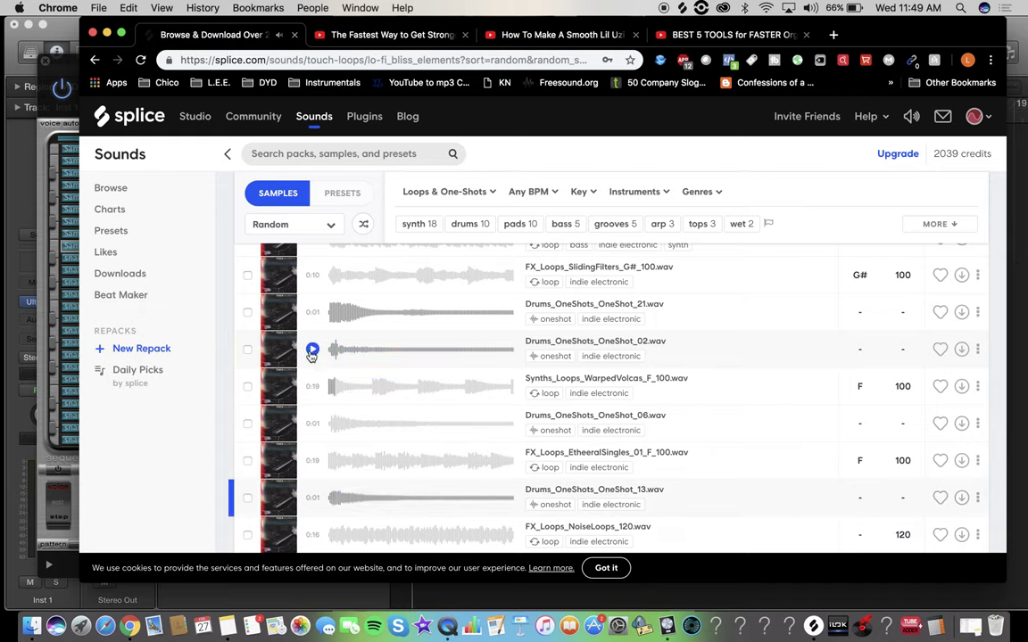
left_click_drag(458, 361, 345, 349)
- Audition Drums_OneShots_OneShot_13 and OneShot_09, and download OneShot_09
left_click(311, 491)
scroll(321, 419, "down", 3)
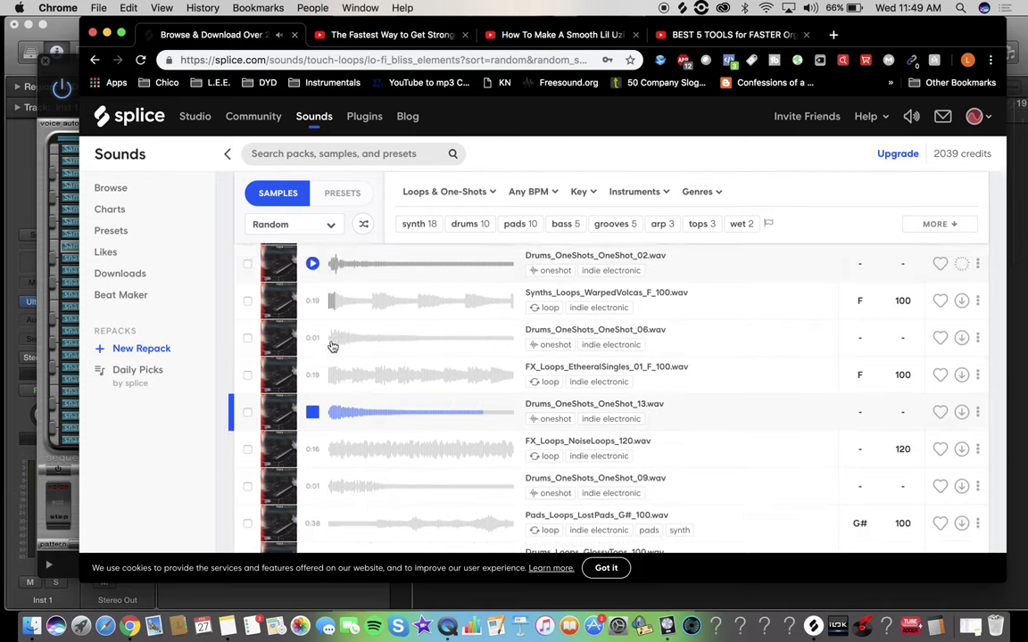
left_click(315, 384)
scroll(314, 383, "down", 1)
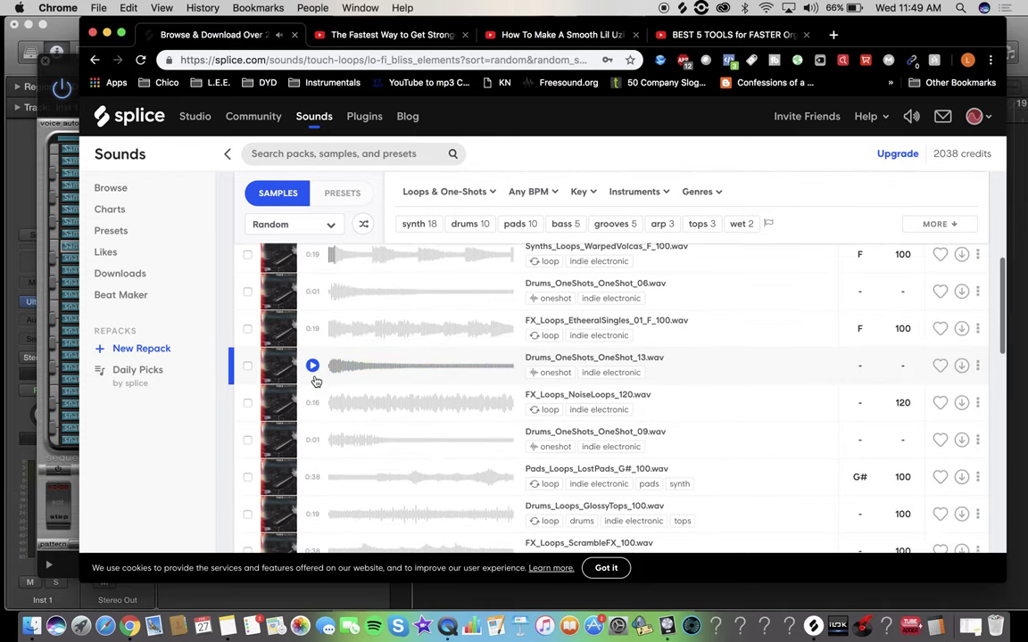
left_click(314, 432)
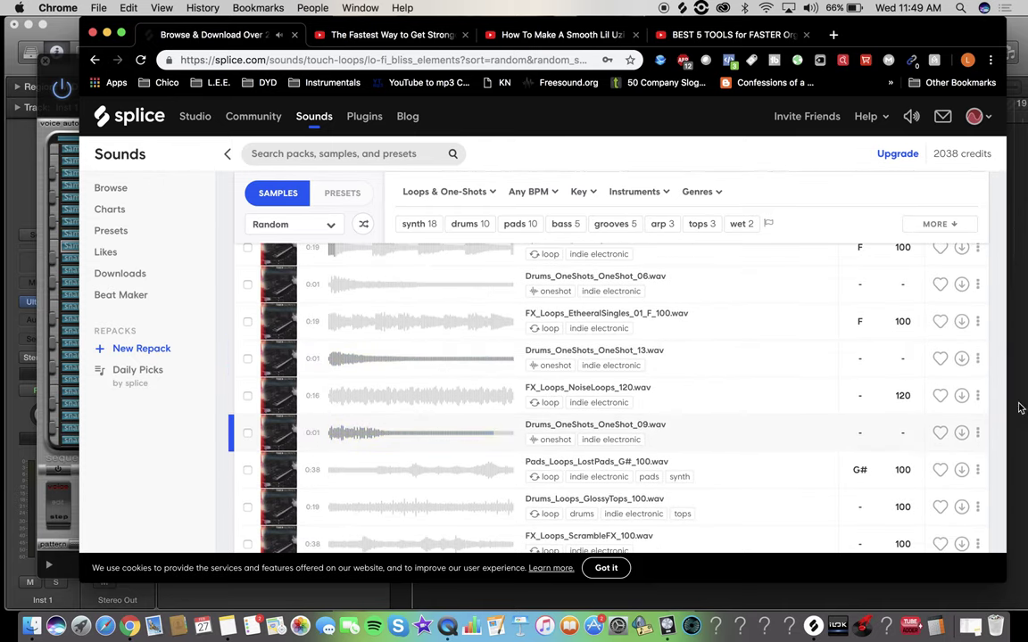
left_click(961, 432)
- Audition the LostPads, GlossyTops and ScrambleFX loops further down the pack
scroll(500, 266, "down", 3)
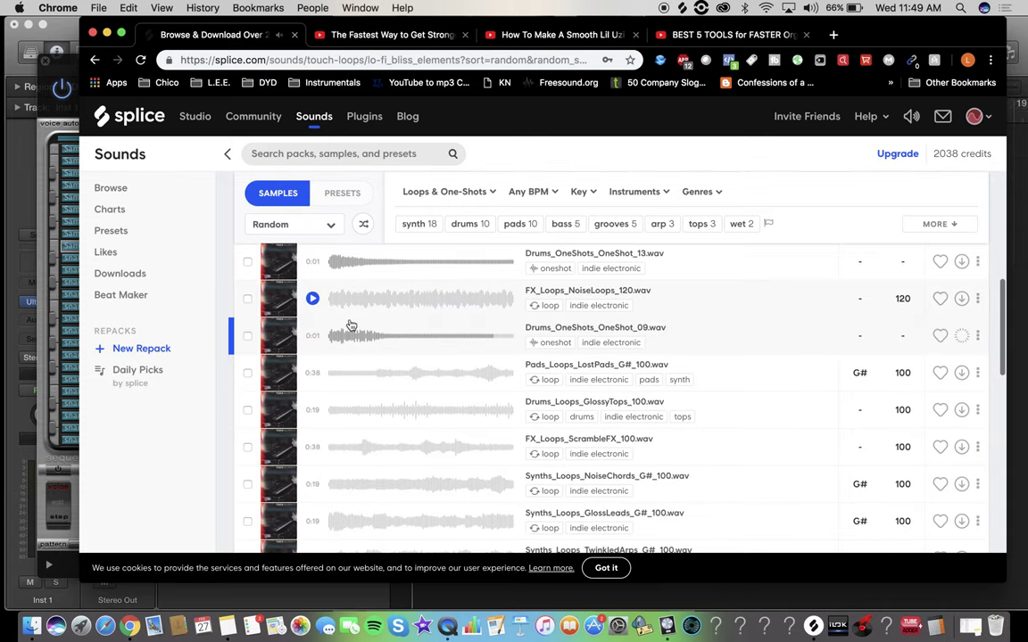
left_click(313, 386)
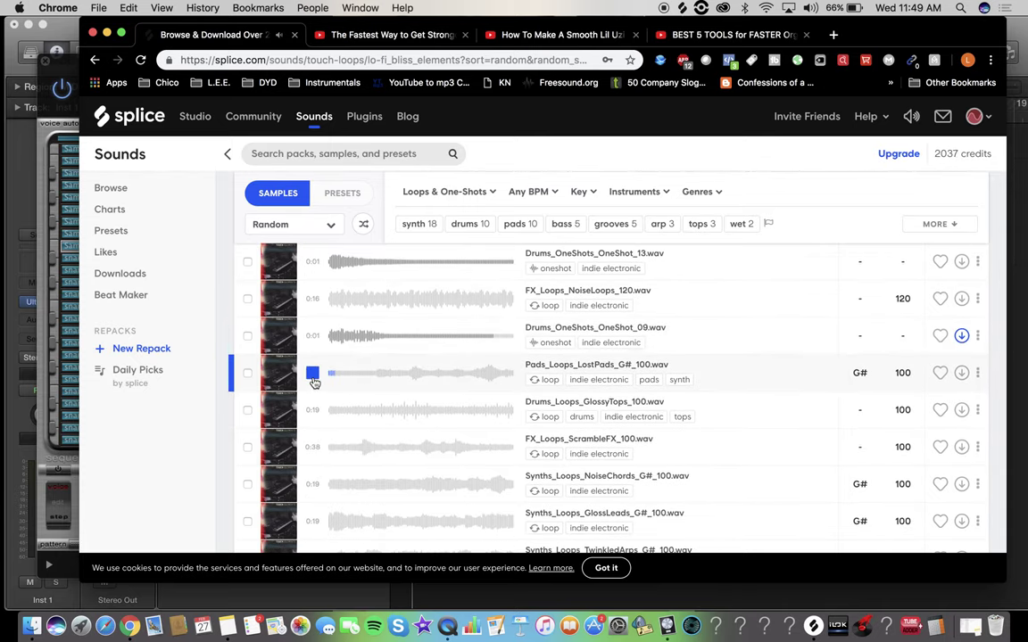
left_click(313, 412)
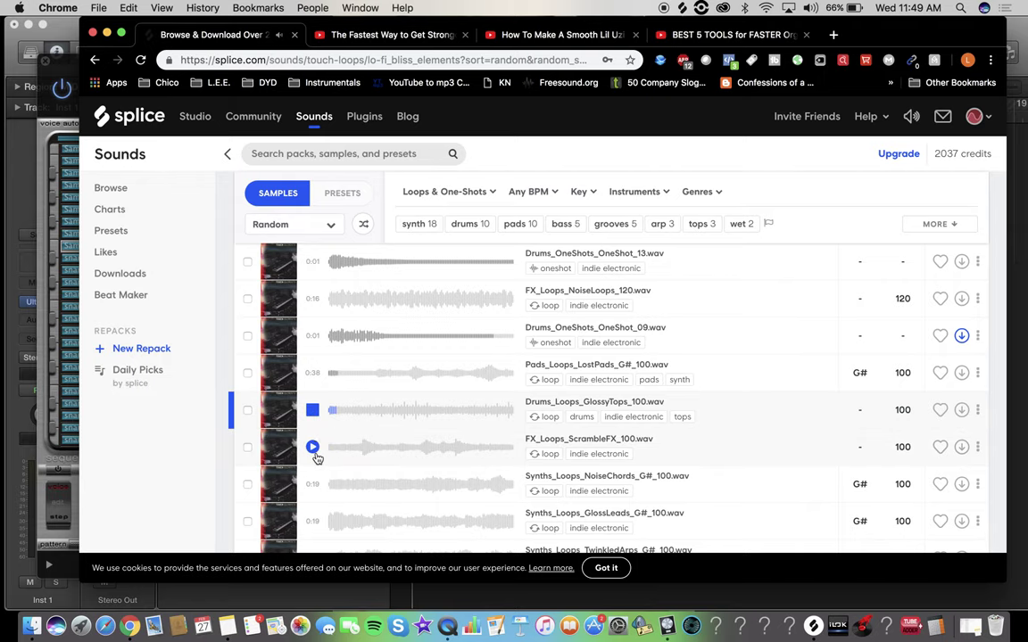
scroll(321, 357, "down", 4)
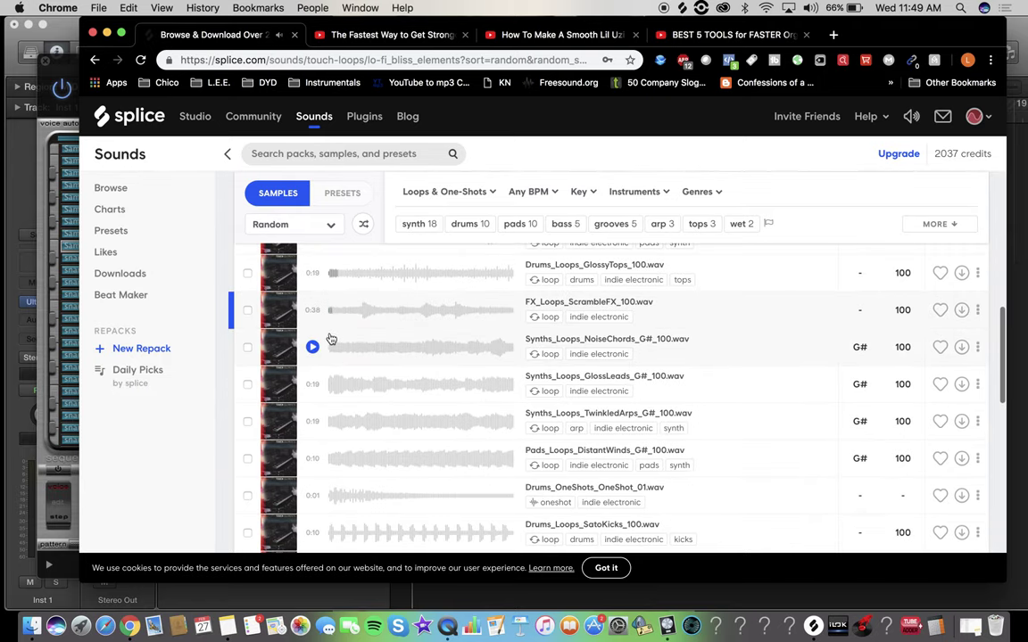
- Audition the drum one-shots OneShot_01, OneShot_14, OneShot_10, OneShot_07 and OneShot_17
scroll(315, 406, "down", 3)
left_click(313, 374)
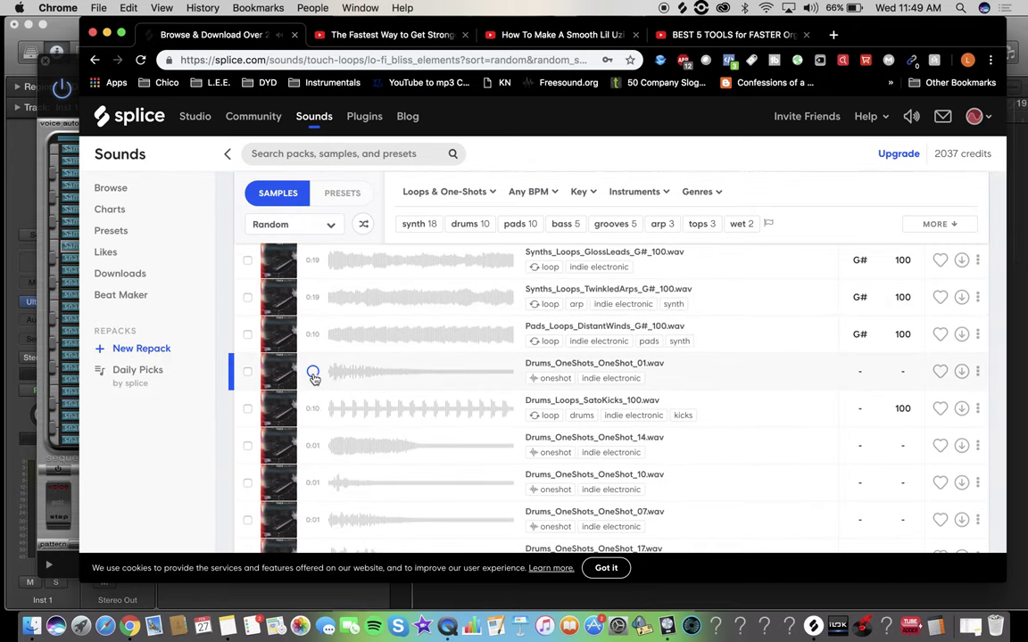
scroll(314, 379, "down", 2)
left_click(317, 370)
left_click(312, 408)
left_click(312, 445)
left_click(312, 482)
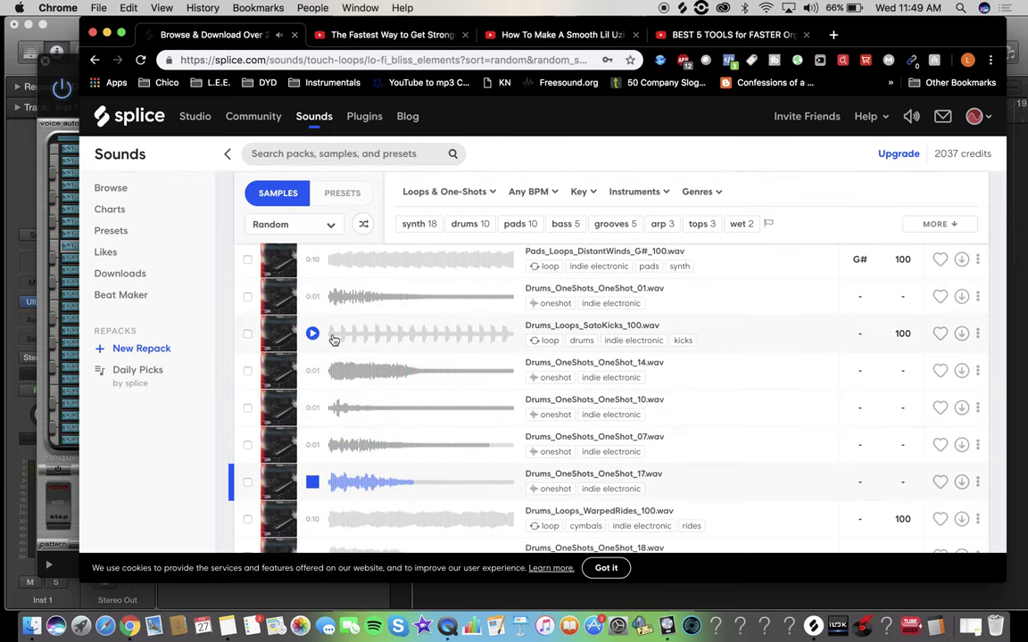
- Audition the drum one-shots OneShot_18, OneShot_04 and OneShot_23 and the MoogSinglesBass G# loop
scroll(312, 339, "down", 5)
left_click(311, 374)
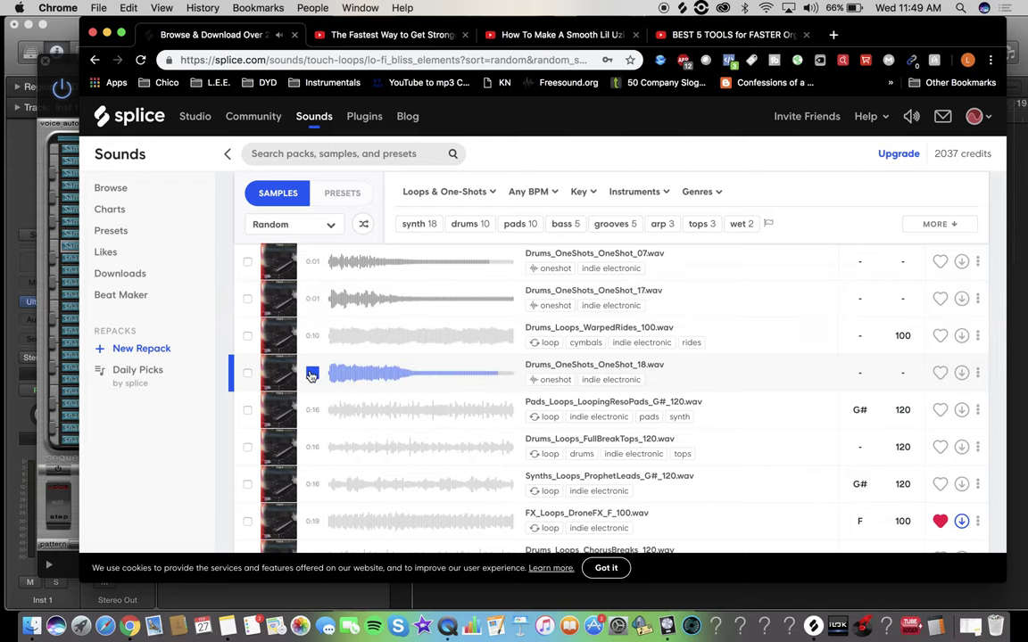
scroll(311, 375, "down", 8)
left_click(312, 381)
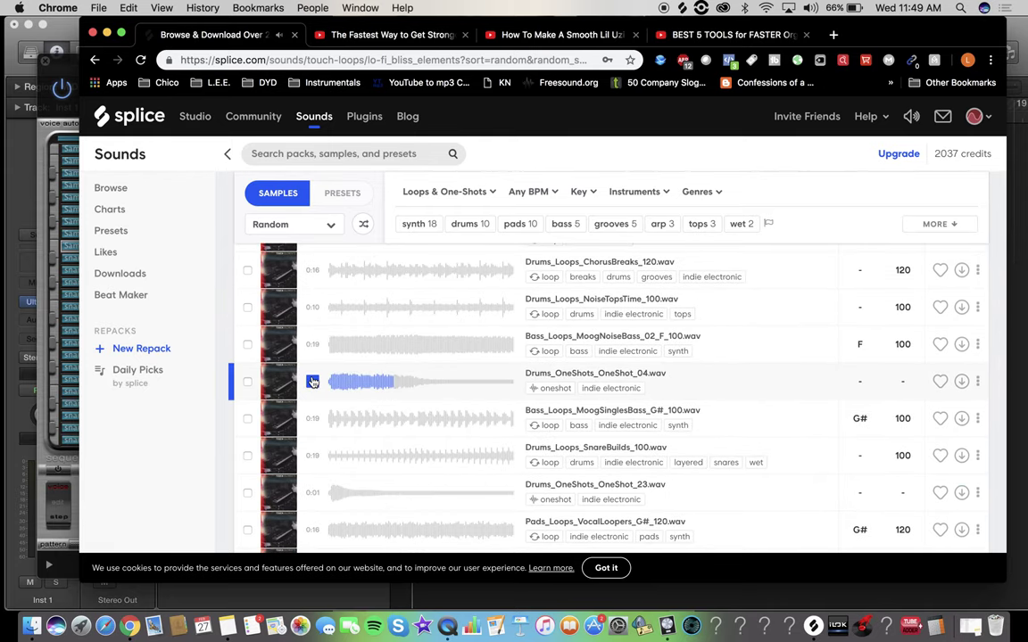
left_click(309, 430)
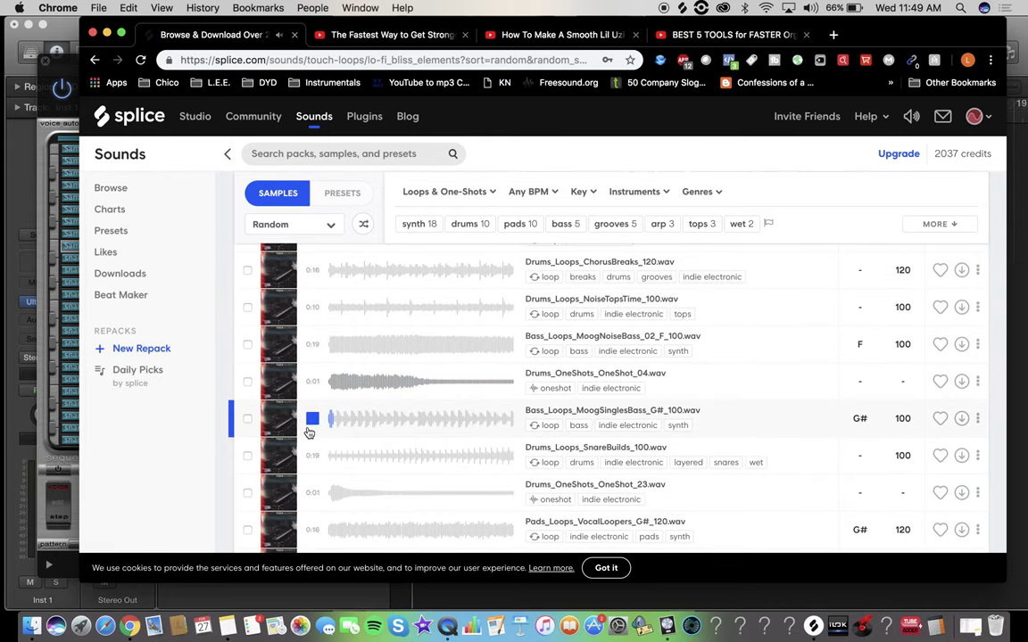
left_click(311, 489)
- Filter the Lo-Fi Bliss pack's samples by the Drums instrument
scroll(624, 357, "up", 10)
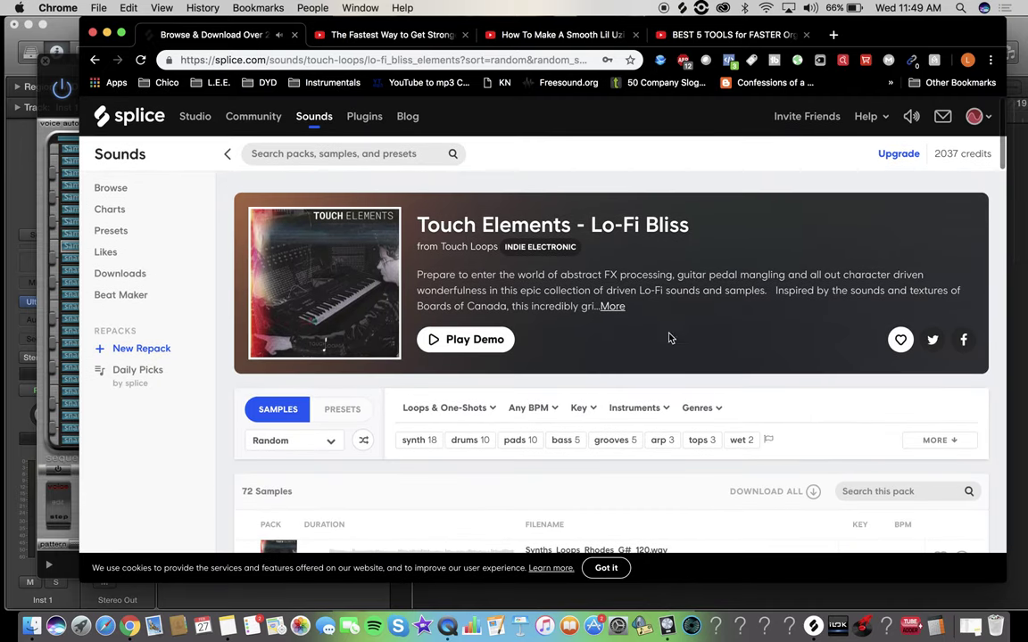
scroll(671, 338, "down", 3)
left_click(644, 266)
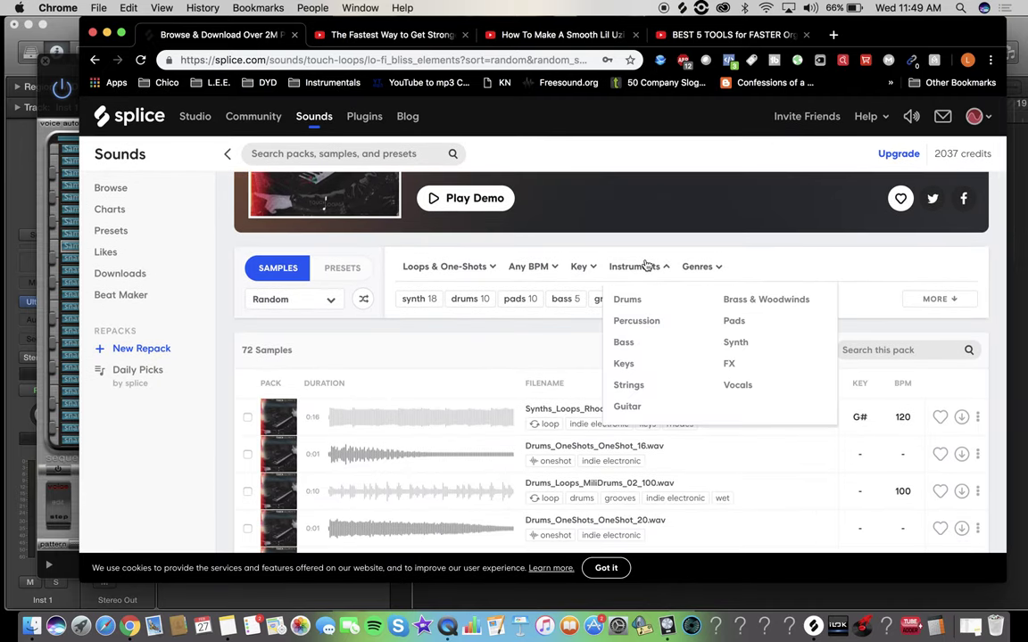
left_click(630, 299)
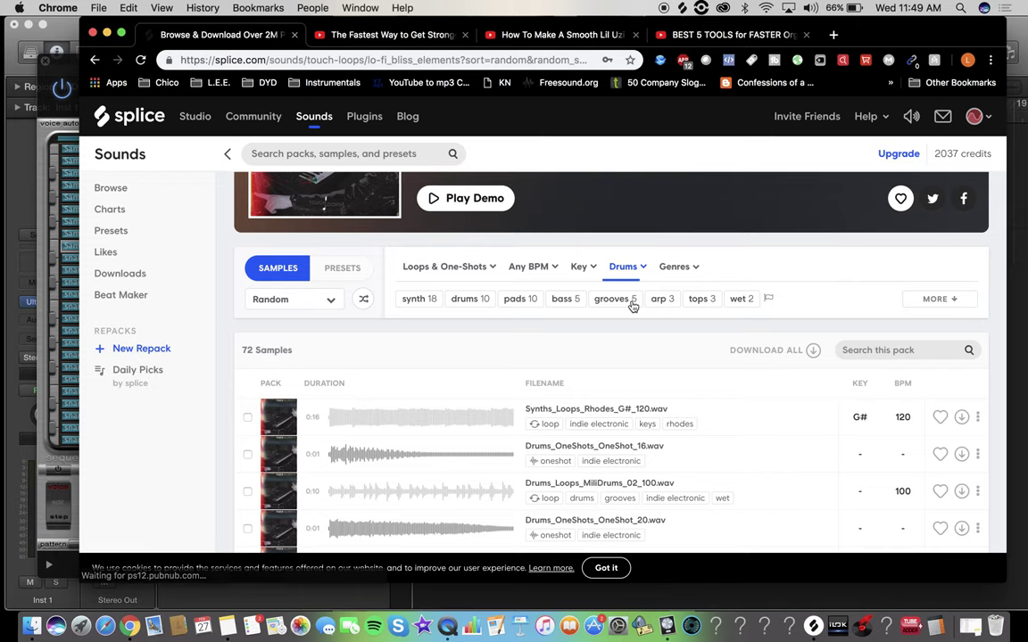
- Audition the filtered drum loops, from MiliDrums_02, GlossyTops and SatoKicks through ChorusBreaks and NoiseTopsTime to RollingNoiseBeats
scroll(555, 244, "down", 3)
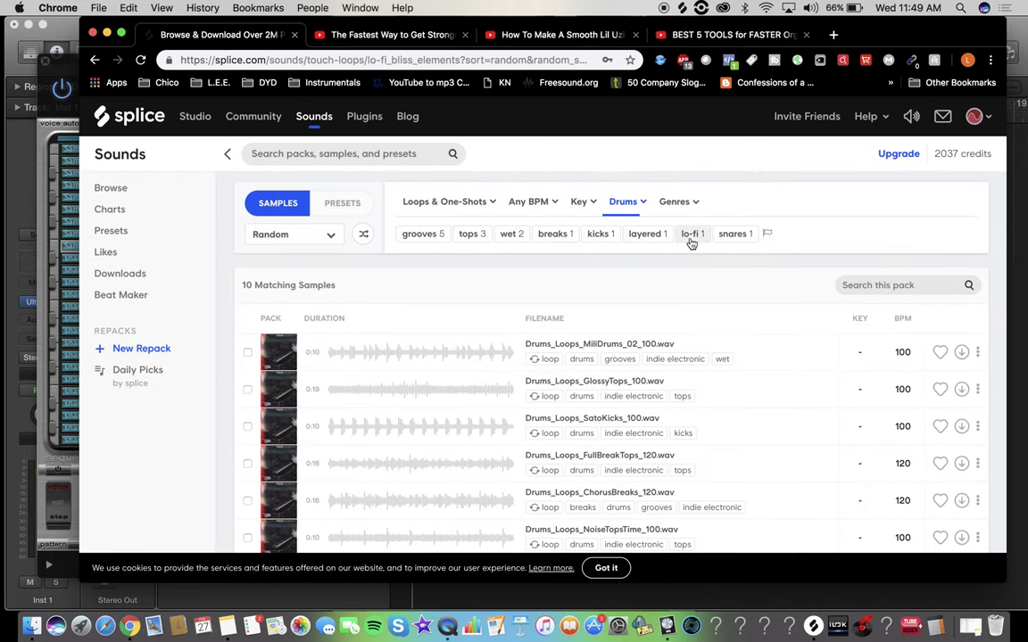
left_click(311, 352)
left_click(310, 390)
left_click(312, 427)
left_click(312, 463)
left_click(312, 499)
scroll(303, 419, "down", 3)
left_click(311, 428)
left_click(312, 504)
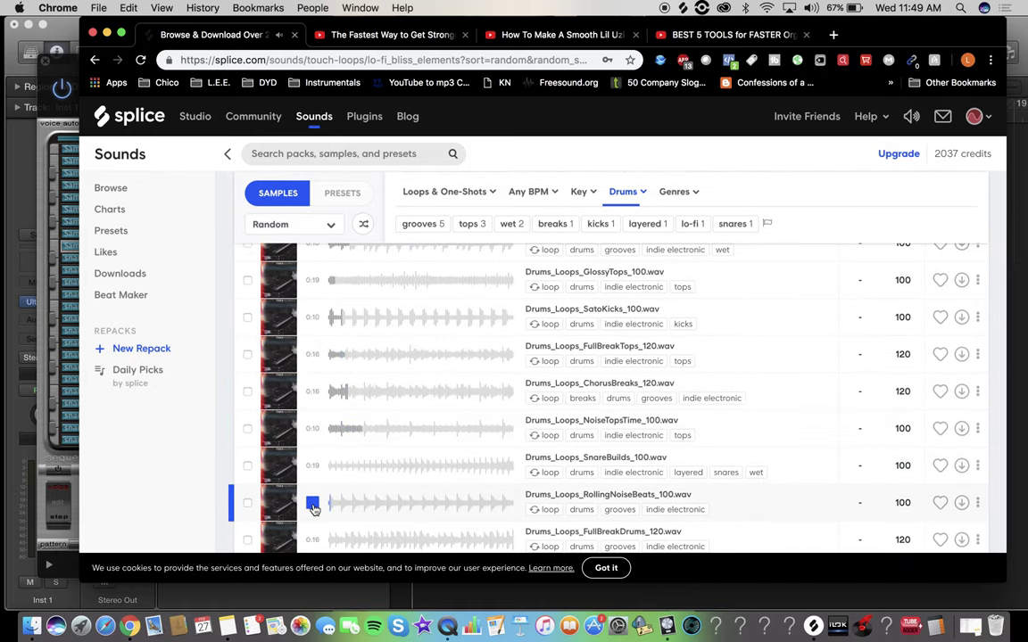
- Switch back to the Ultrabeat instrument window in Logic Pro X
scroll(205, 295, "up", 10)
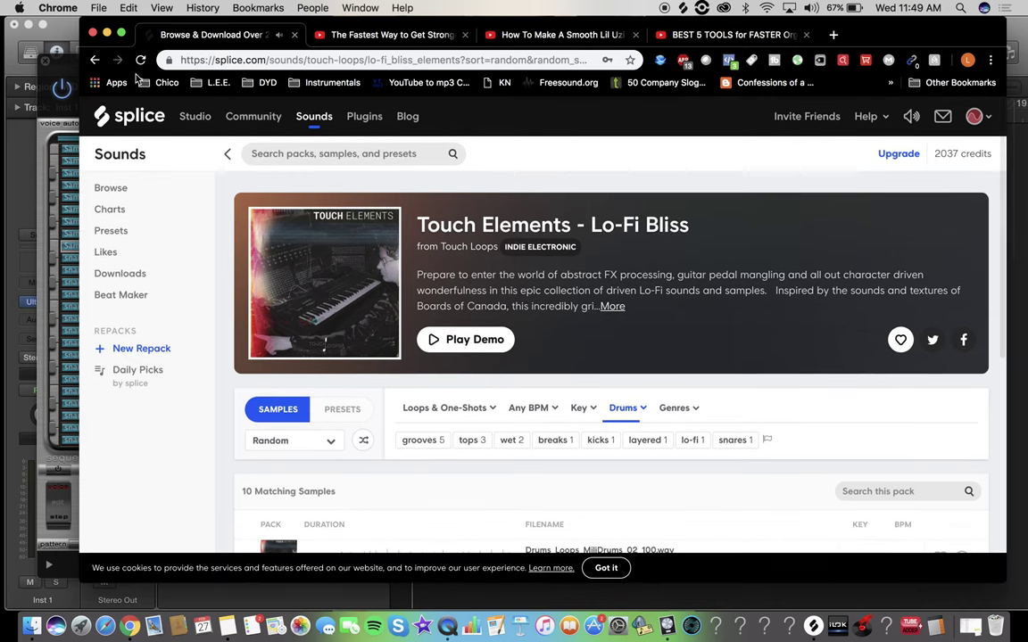
left_click(65, 73)
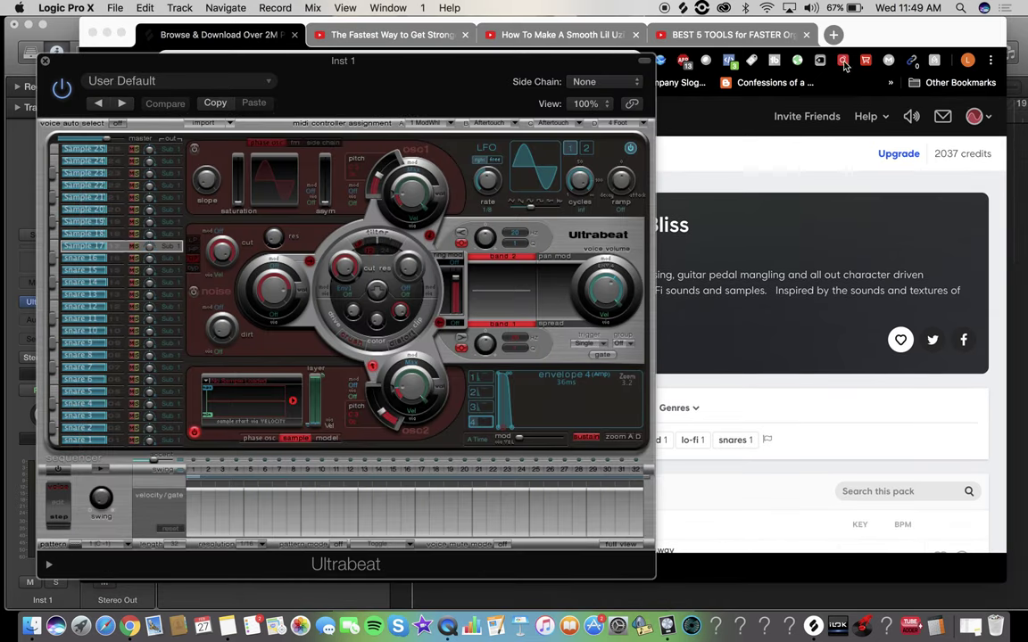
- Hide the browser, switch to the Splice app and audition Drums_OneShots_OneShot_09.wav among the recently added samples
left_click(106, 34)
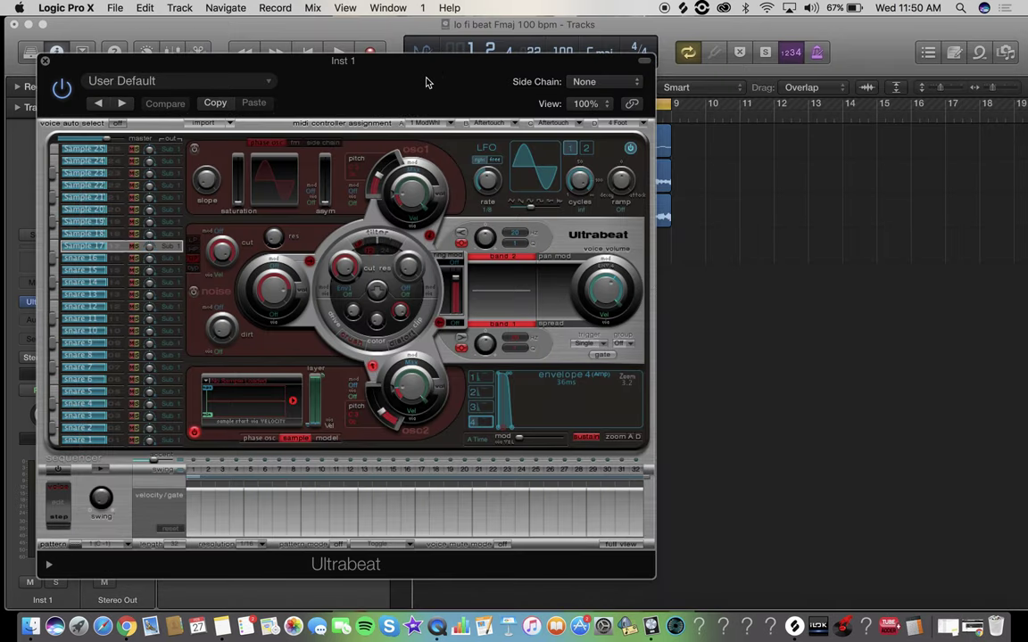
left_click(683, 8)
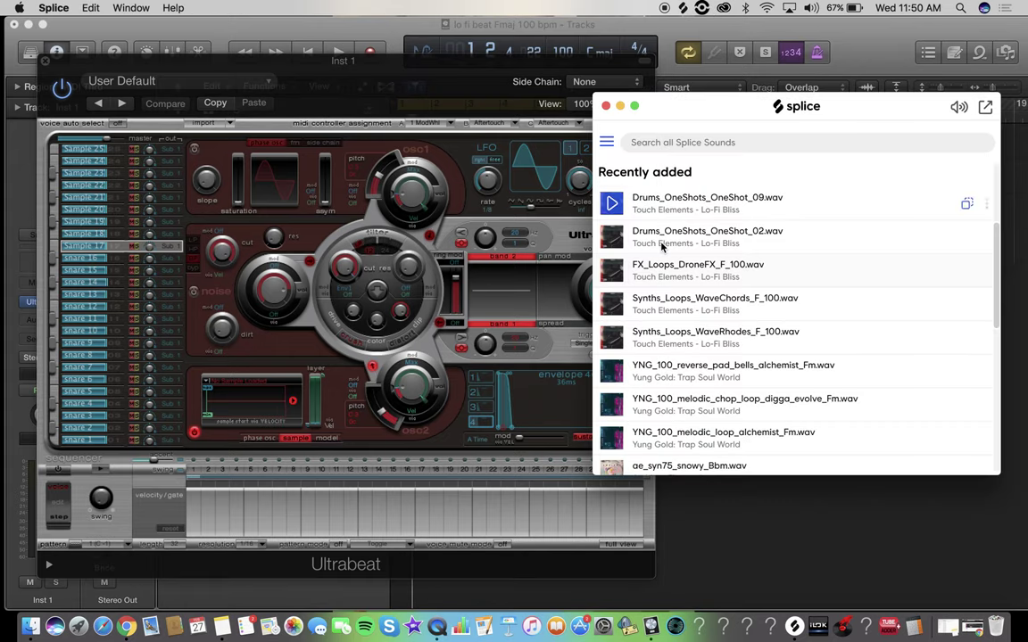
scroll(682, 289, "up", 5)
left_click(612, 376)
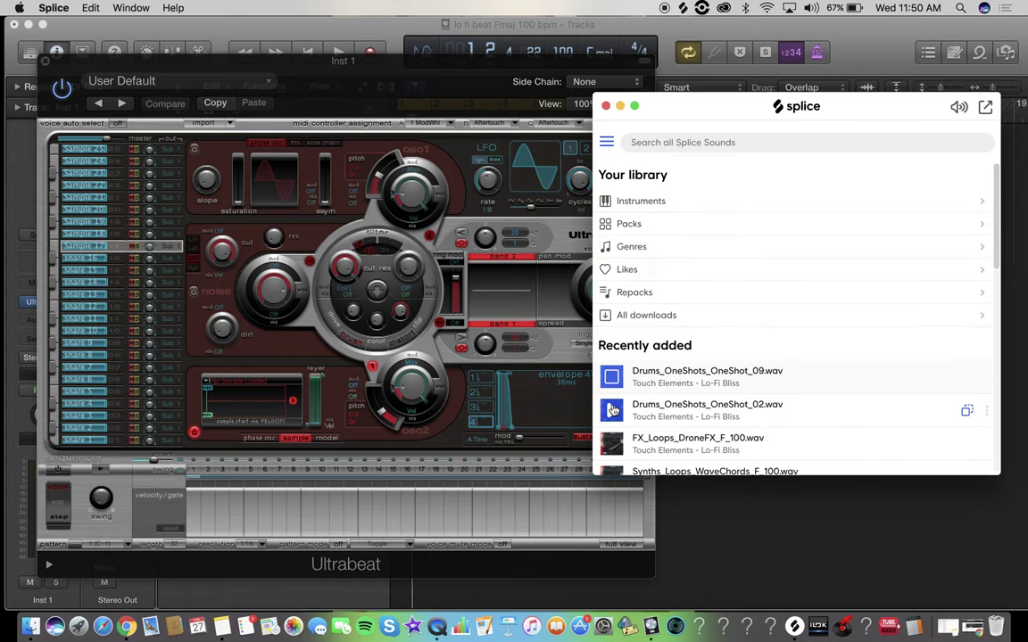
scroll(688, 236, "down", 4)
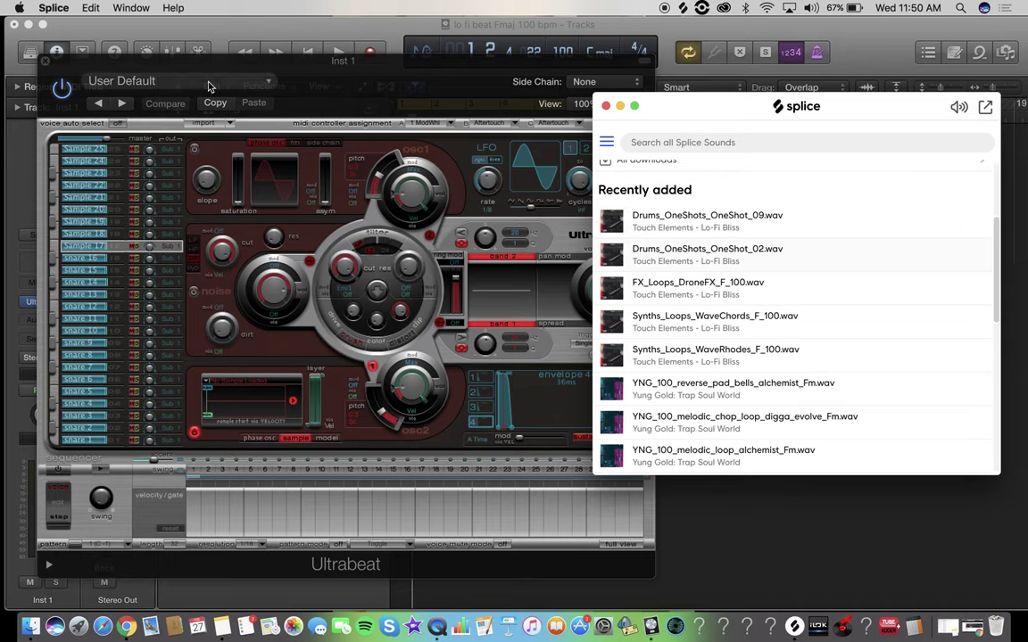
- Return to Logic Pro X and load the Drag & Drop Samples drum kit into Ultrabeat
left_click(360, 95)
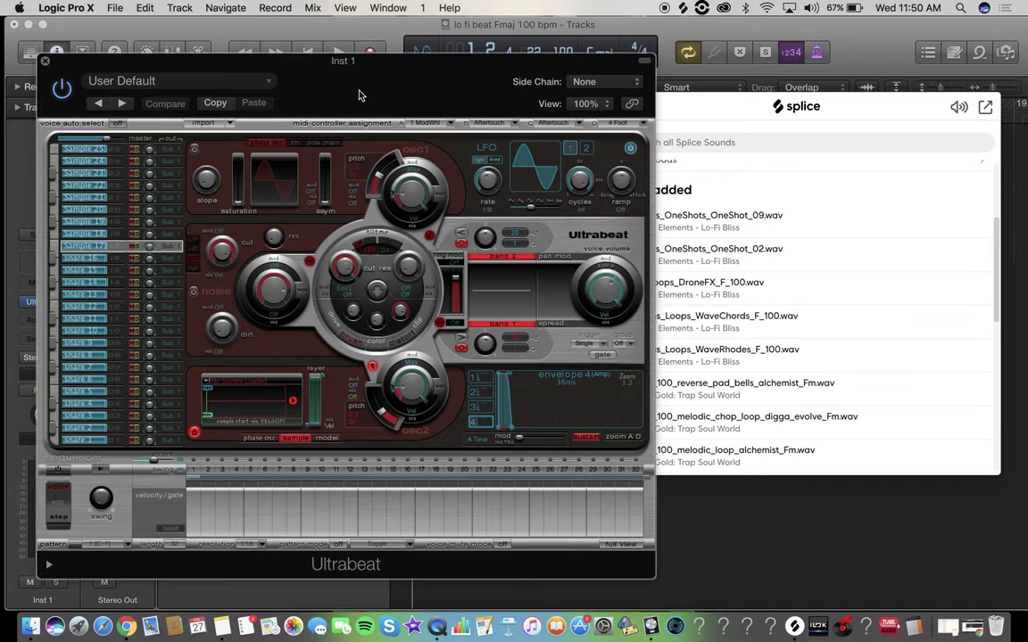
left_click(264, 85)
scroll(178, 335, "down", 3)
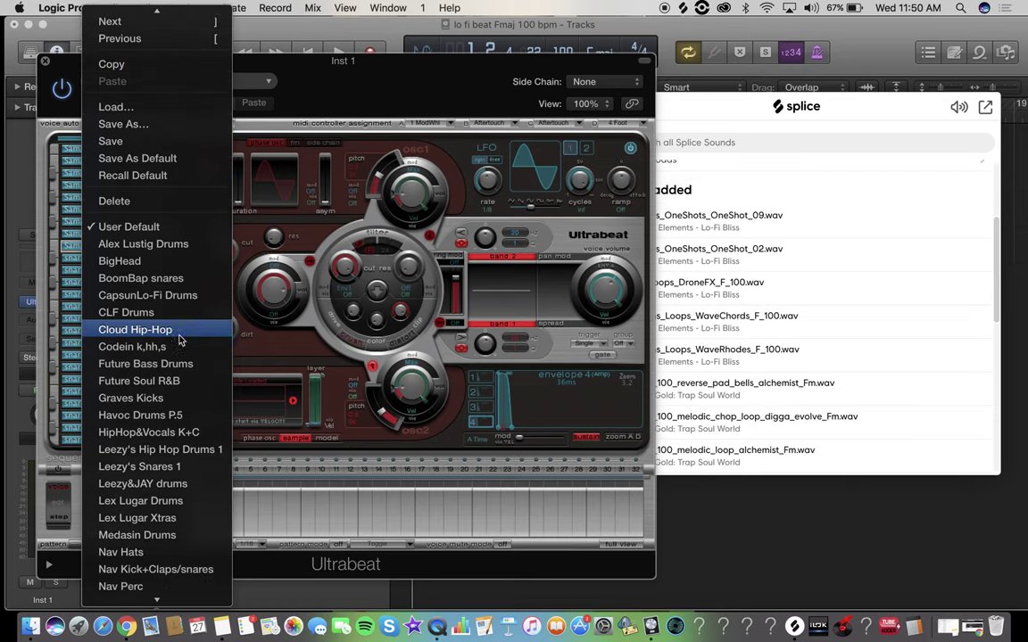
scroll(179, 338, "down", 5)
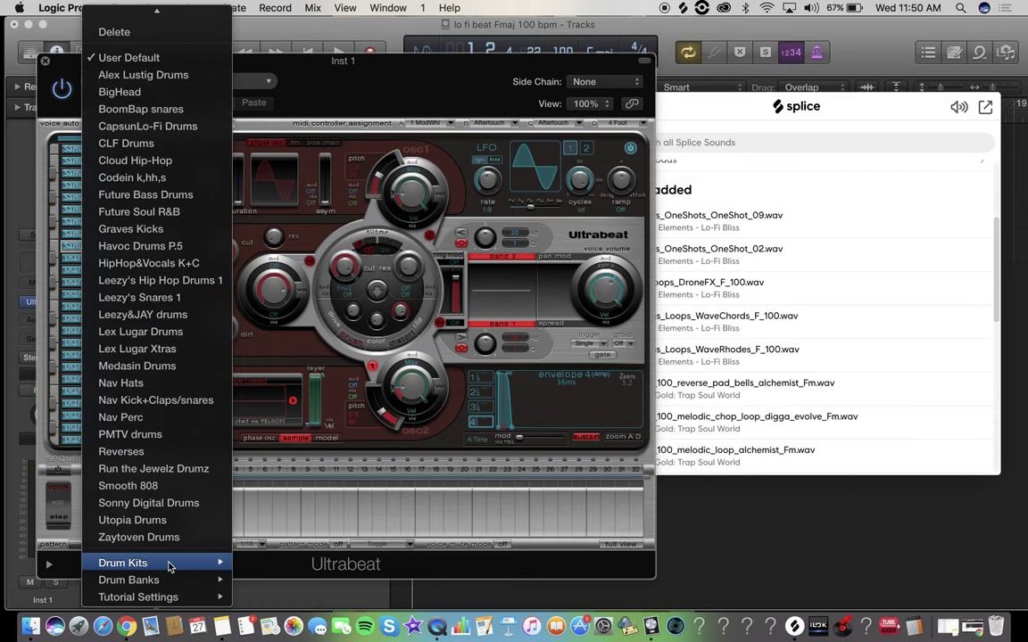
mouse_move(170, 564)
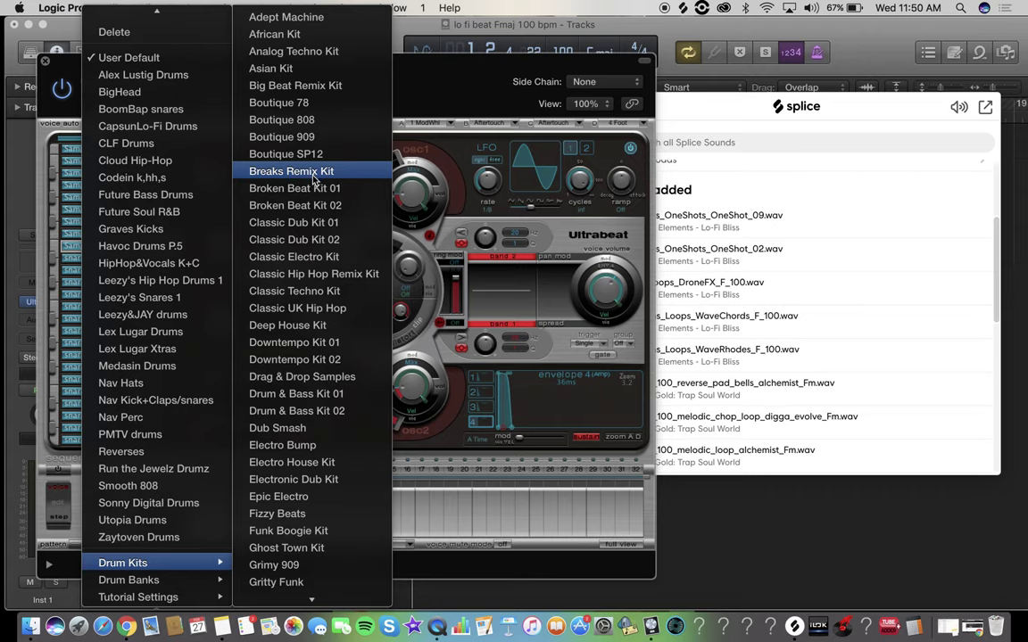
left_click(290, 378)
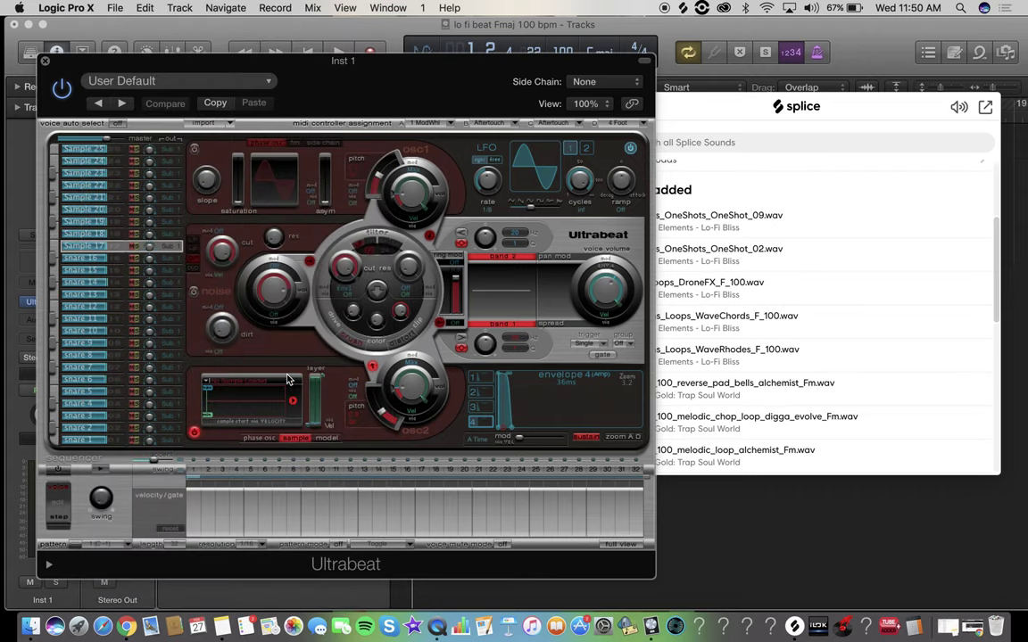
- Load Drums_OneShots_OneShot_02.wav from Splice into Ultrabeat's Sample 01 voice, trigger it and rename the voice kick
left_click(757, 157)
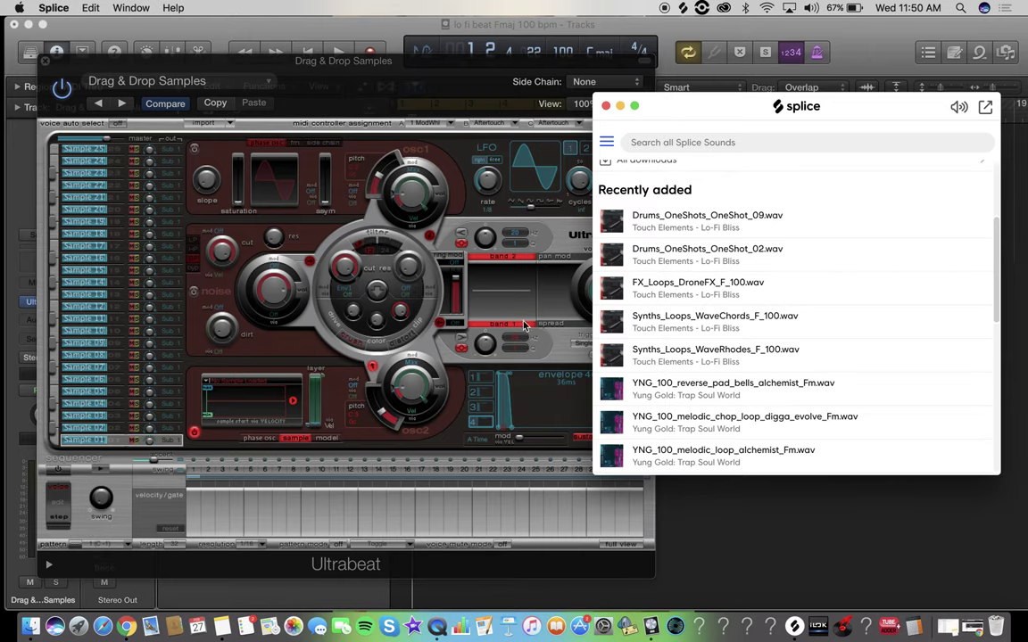
mouse_move(697, 259)
left_click_drag(616, 258, 241, 407)
left_click(56, 443)
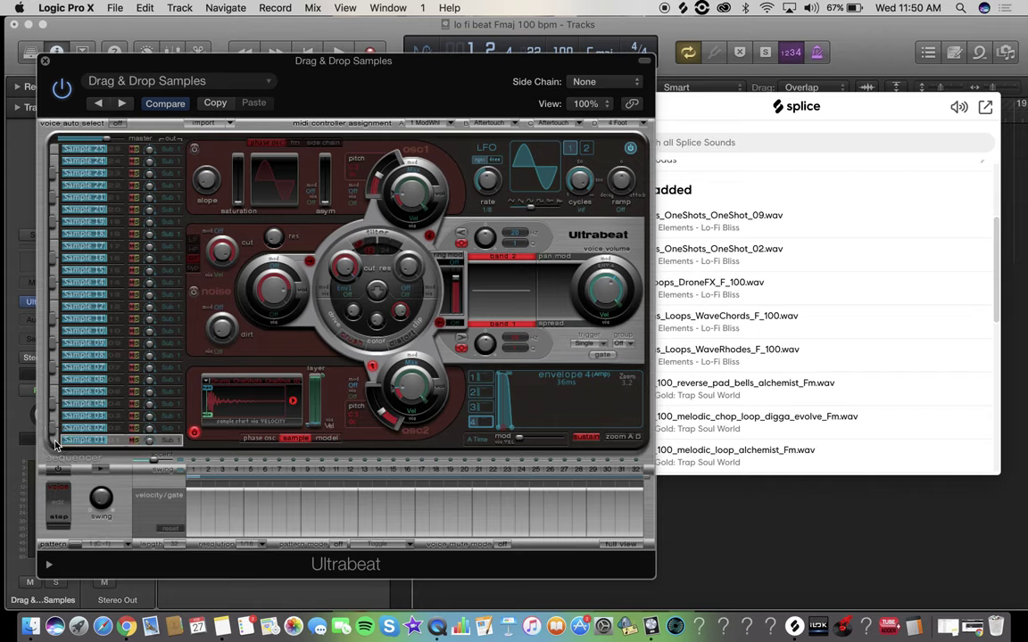
left_click(705, 312)
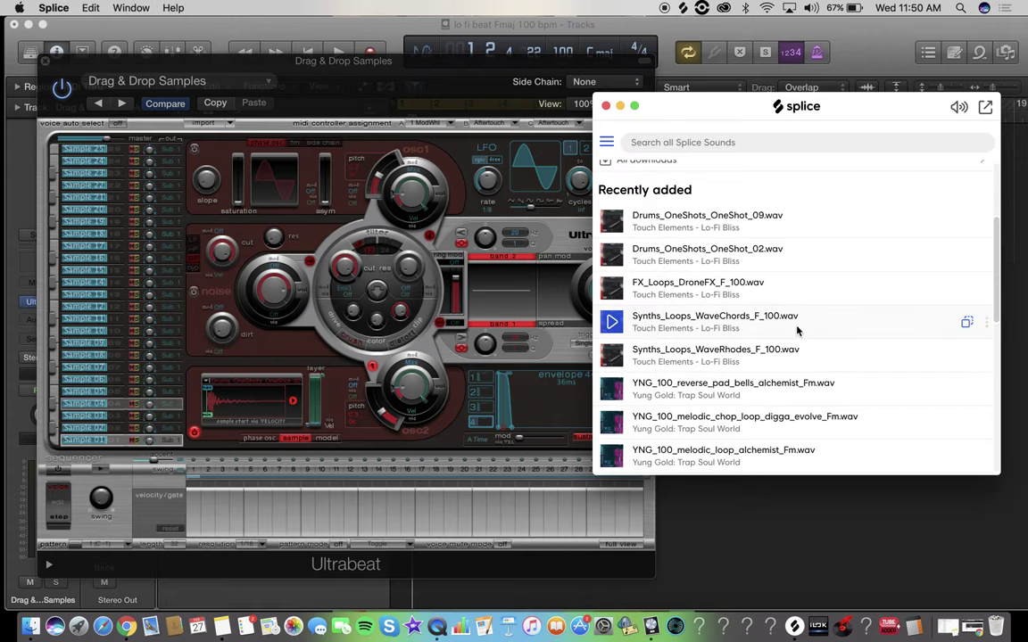
left_click(61, 443)
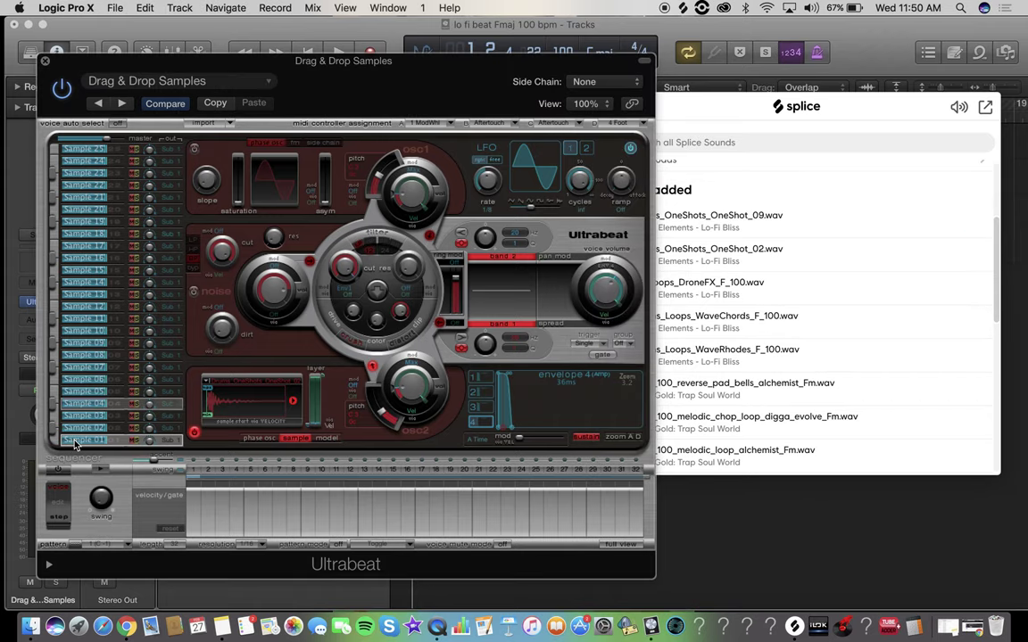
double_click(75, 440)
type("Kick")
key("Return")
- Load Drums_OneShots_OneShot_09.wav from Splice into Ultrabeat's Sample 02 voice and rename the voice snare
left_click(115, 430)
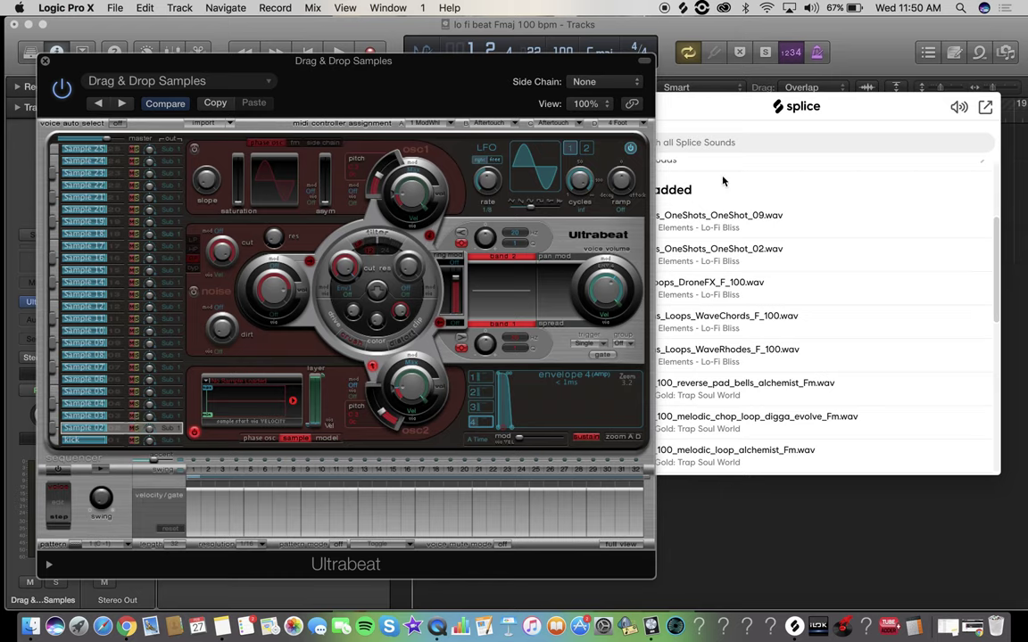
left_click(674, 225)
left_click_drag(614, 223, 222, 411)
left_click(82, 439)
double_click(78, 430)
type("snare")
key("Return")
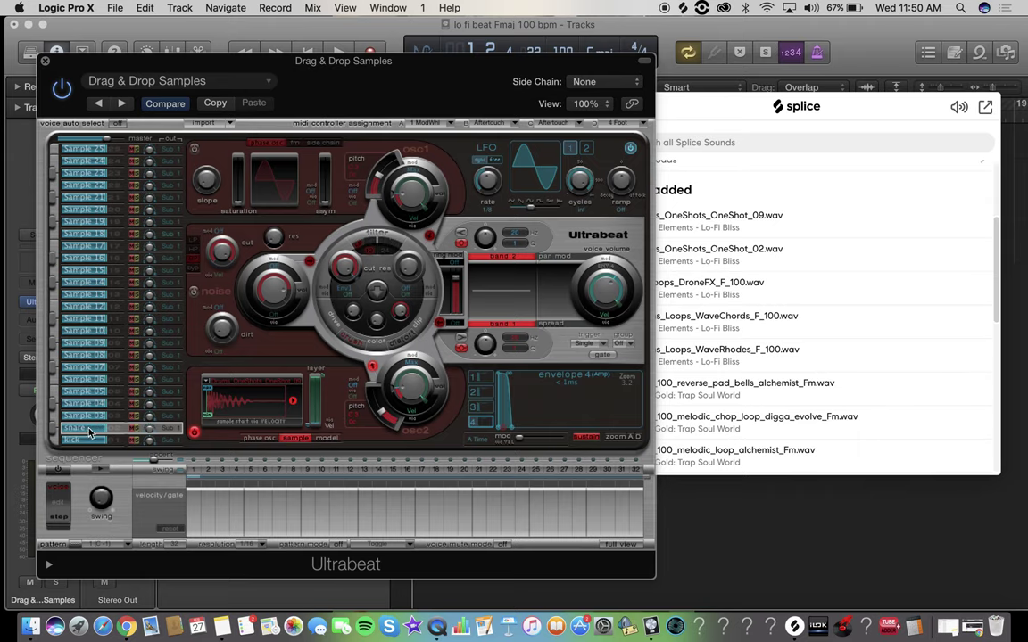
- Save the Ultrabeat kit as a new setting named Lo Fi Bliss Drums
left_click(752, 109)
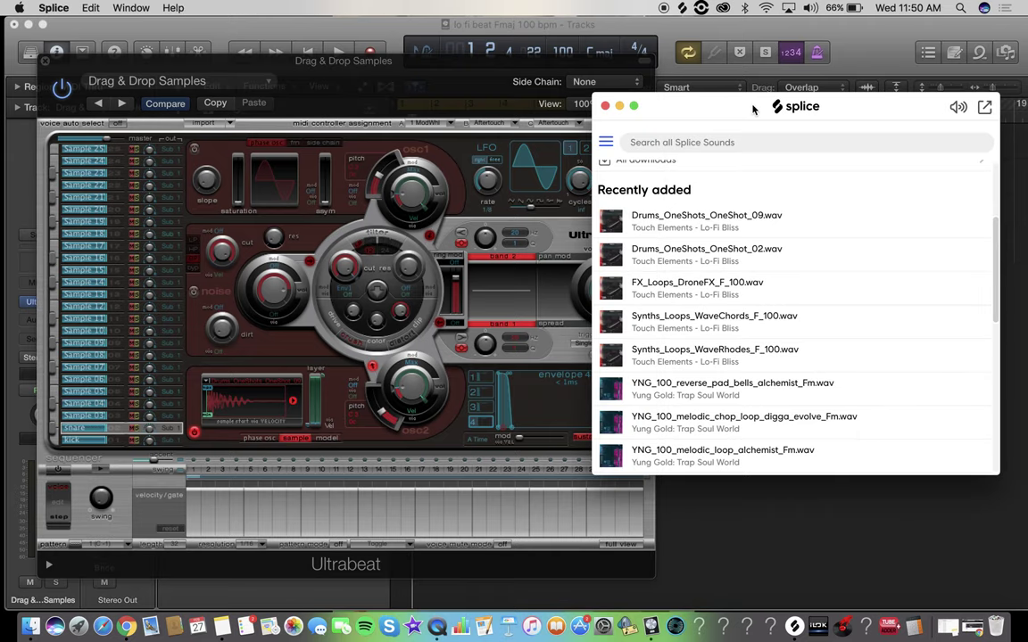
left_click(355, 75)
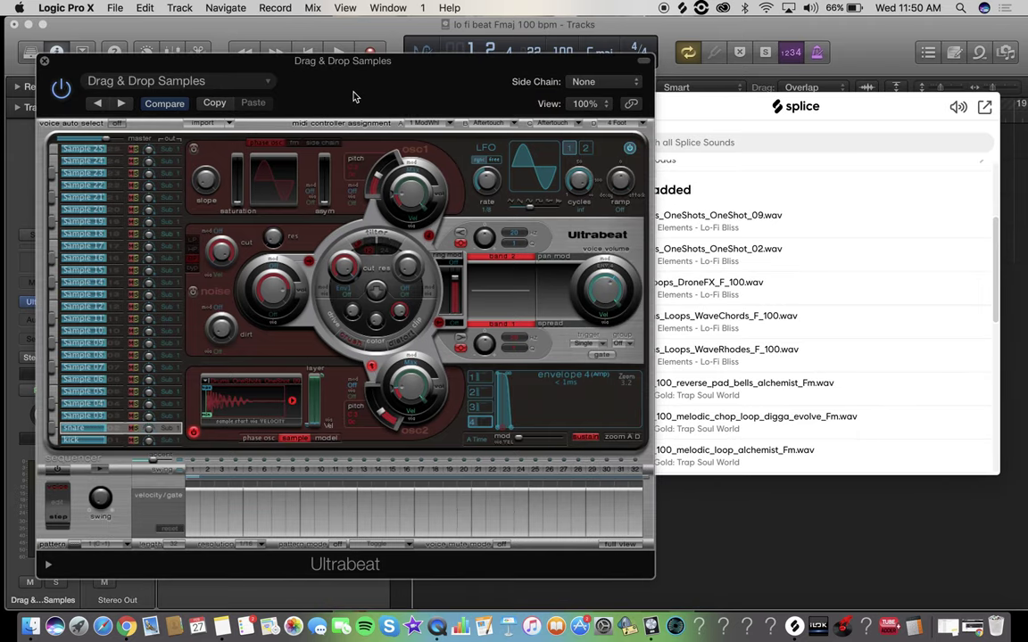
left_click(255, 82)
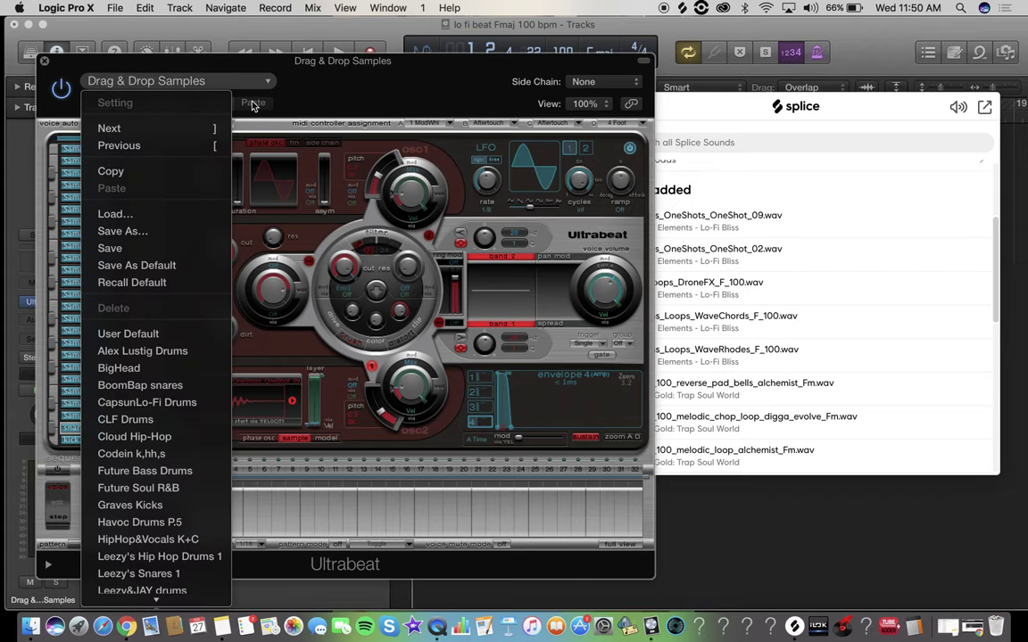
left_click(179, 231)
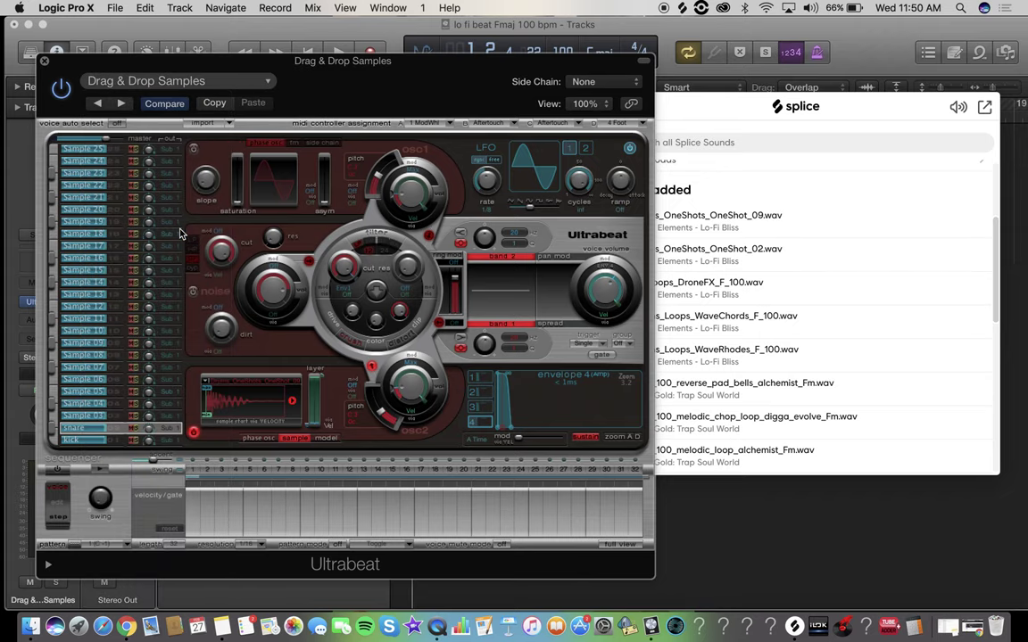
type("Lo Fi Bliss Drums")
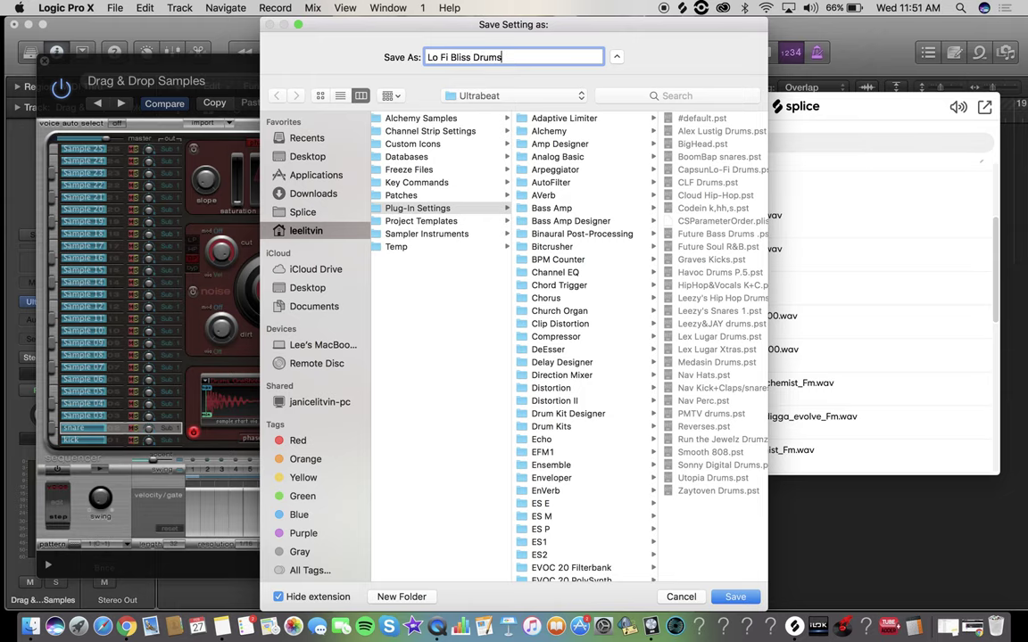
key("Return")
- Trigger the kick voice, record a kick pattern across the eight-bar cycle on the Ultrabeat track and close the instrument window
left_click(60, 442)
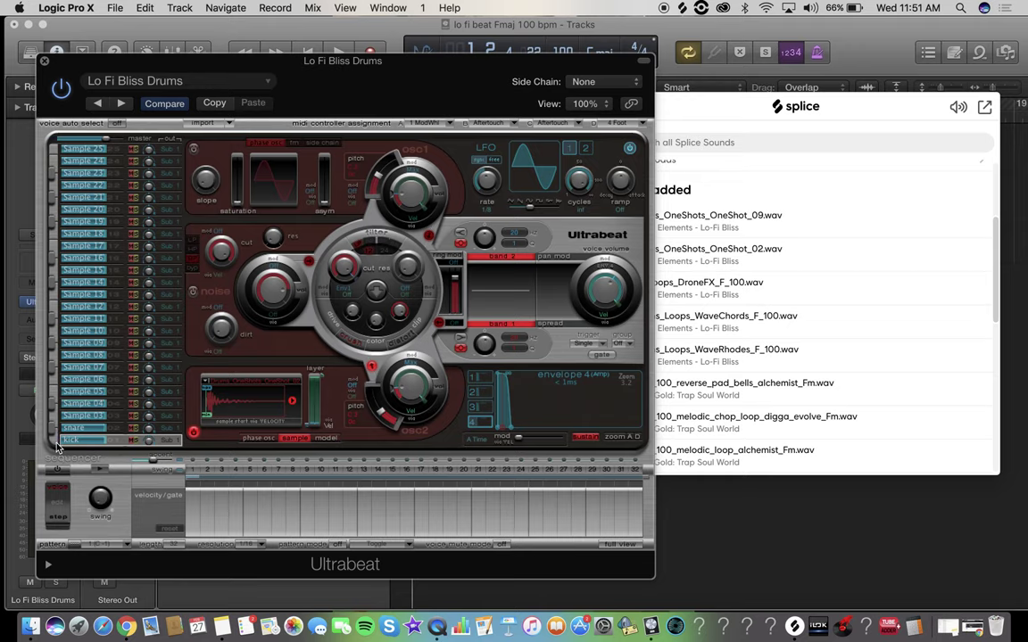
left_click(58, 443)
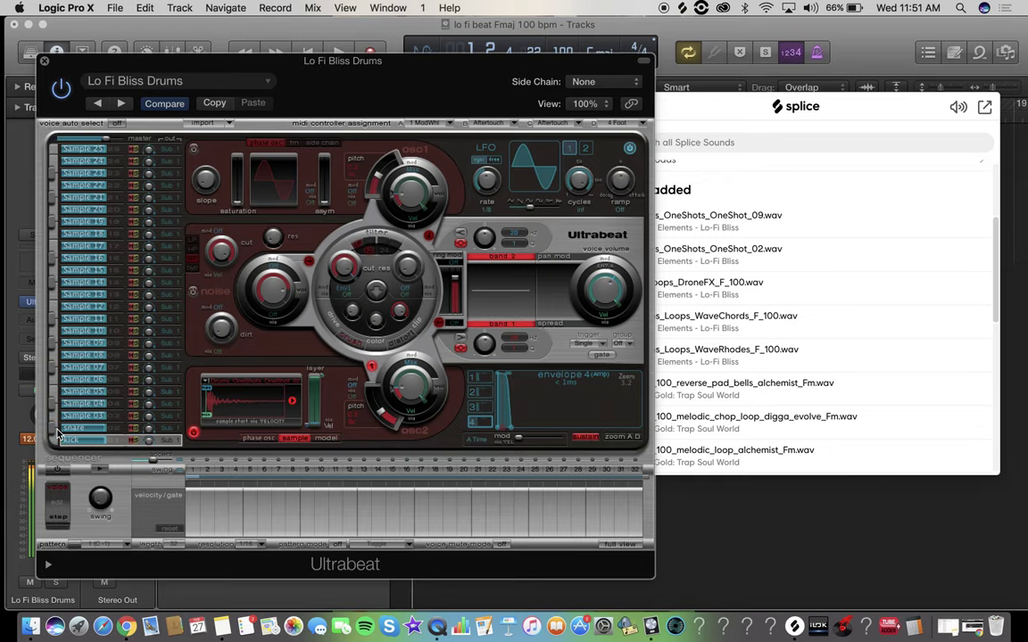
key("space")
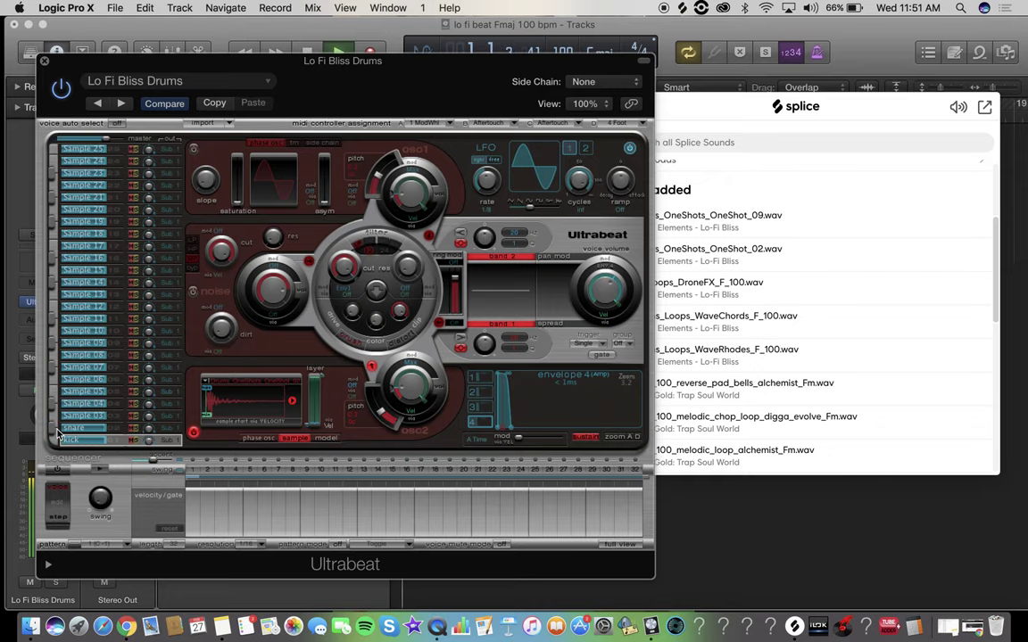
left_click(44, 64)
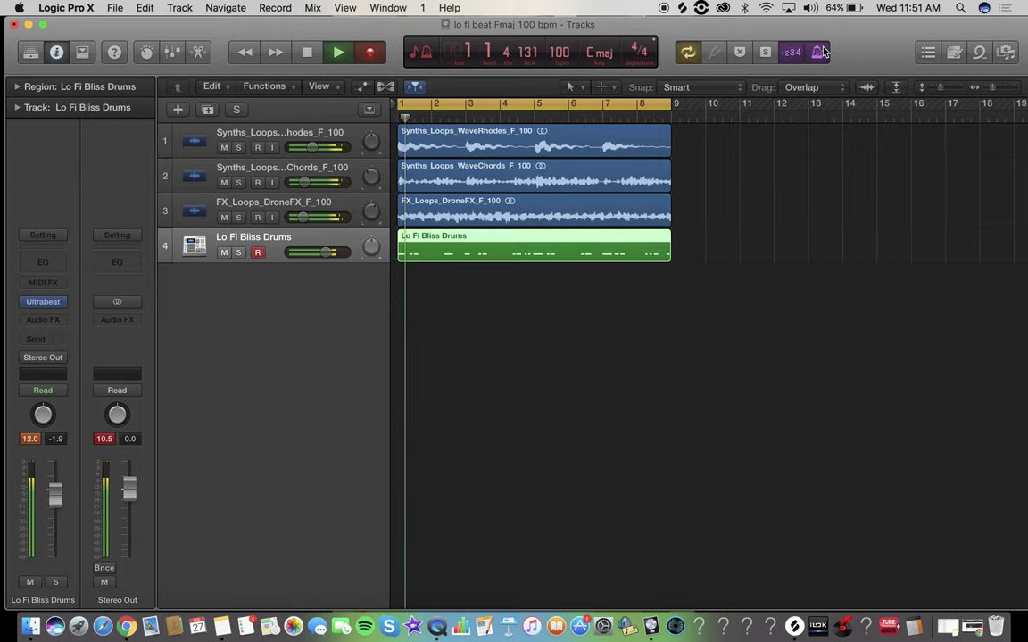
key("space")
- Inspect the recorded Lo Fi Bliss Drums region up close and play its beginning from bar 1
left_click(702, 288)
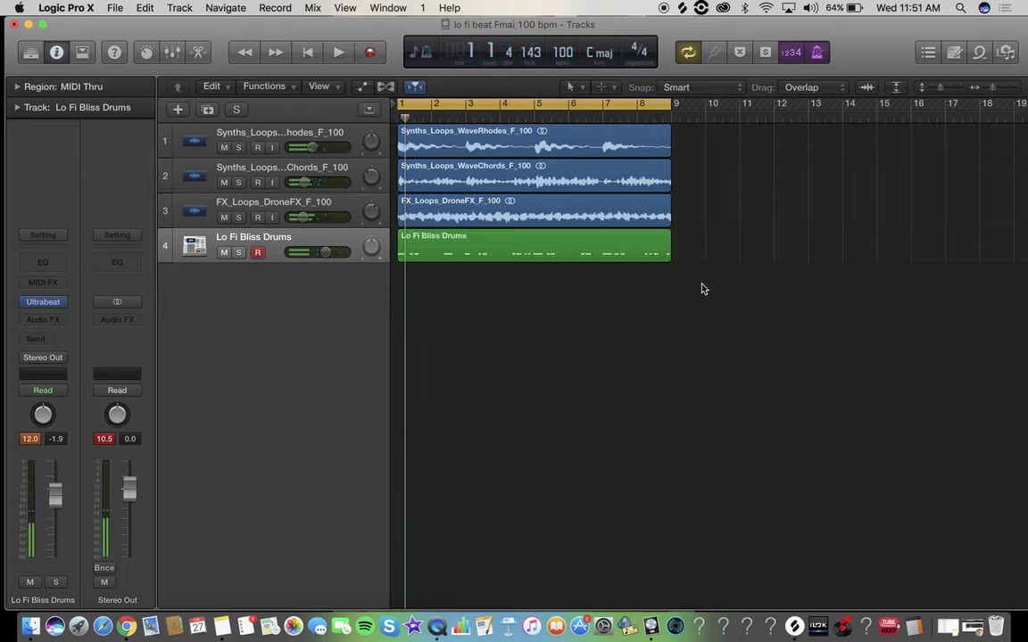
left_click(484, 247)
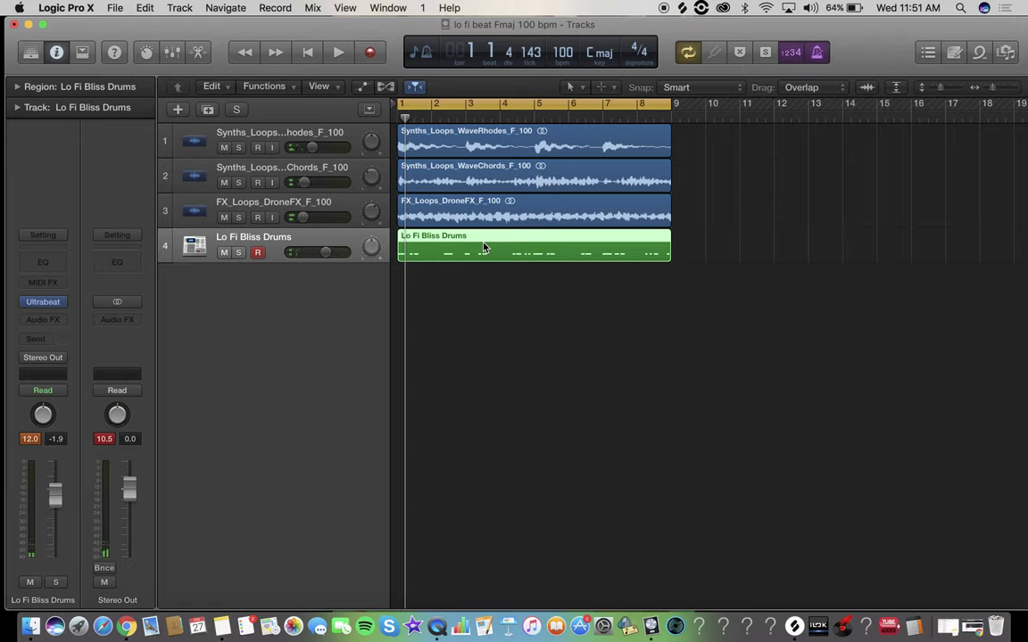
left_click_drag(988, 89, 1003, 92)
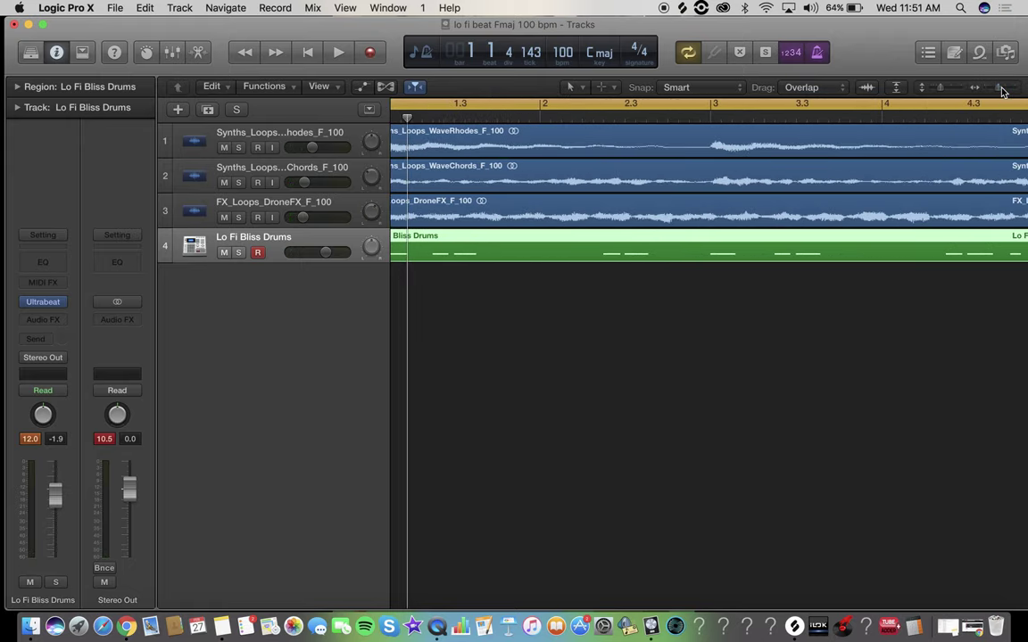
left_click(509, 357)
key("Return")
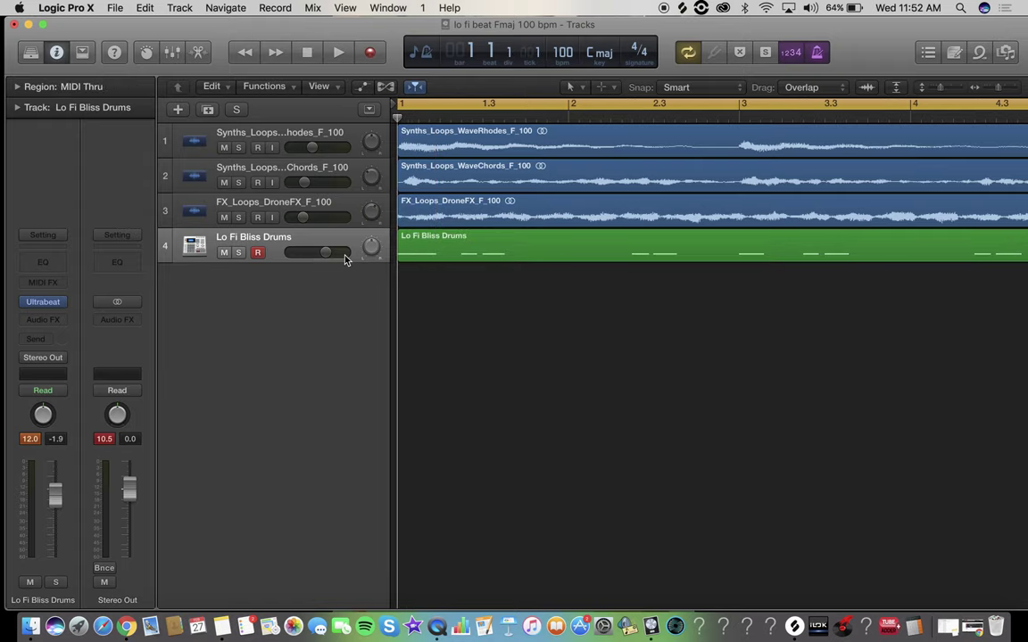
key("space")
key("space")
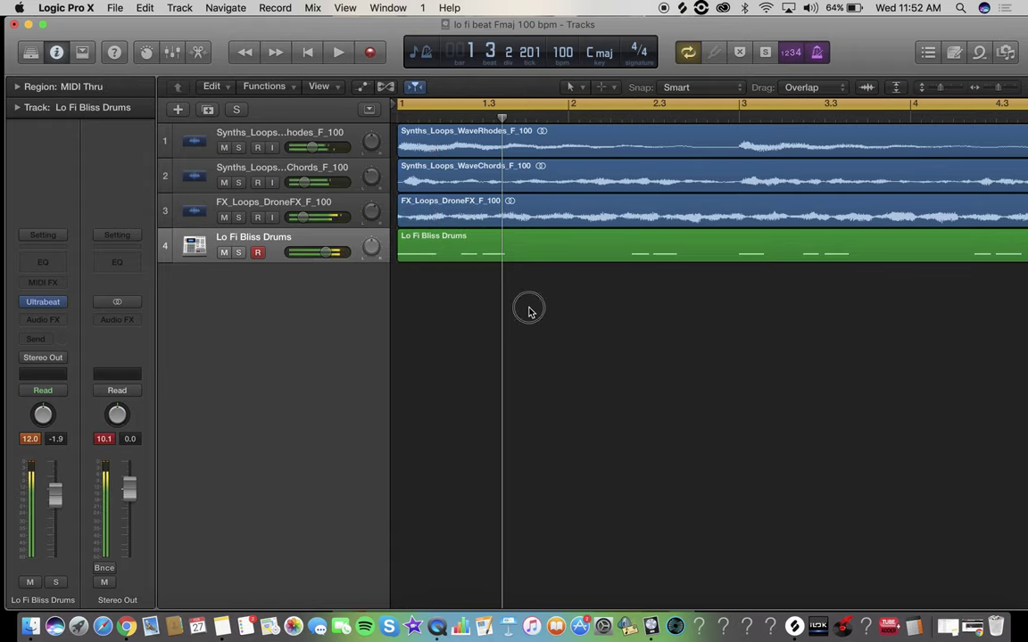
- Duplicate the Lo Fi Bliss Drums track with its Ultrabeat kit as a second drum track
left_click(304, 243)
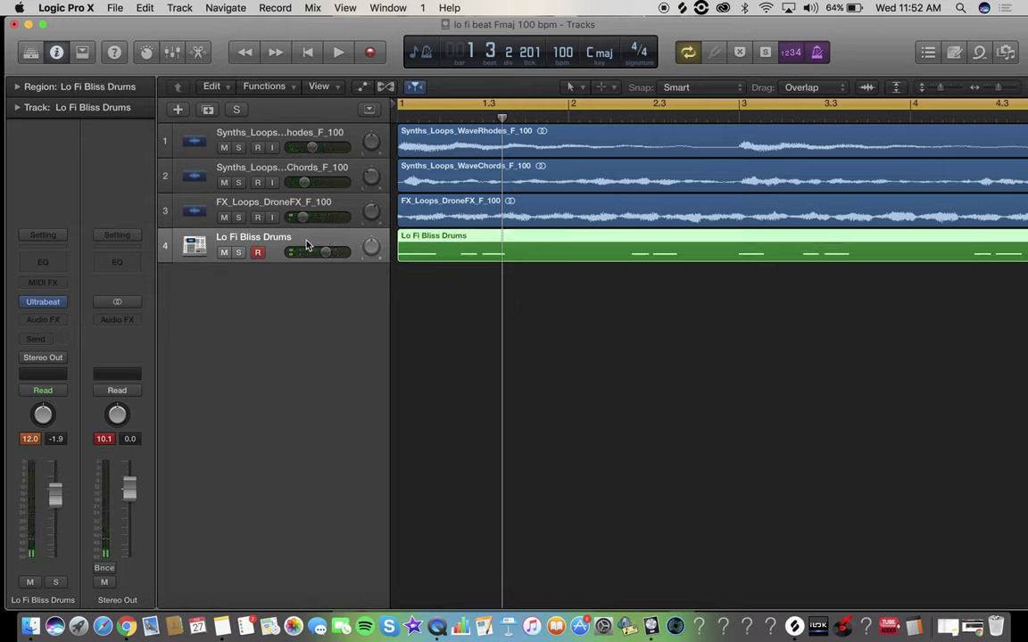
left_click(604, 415)
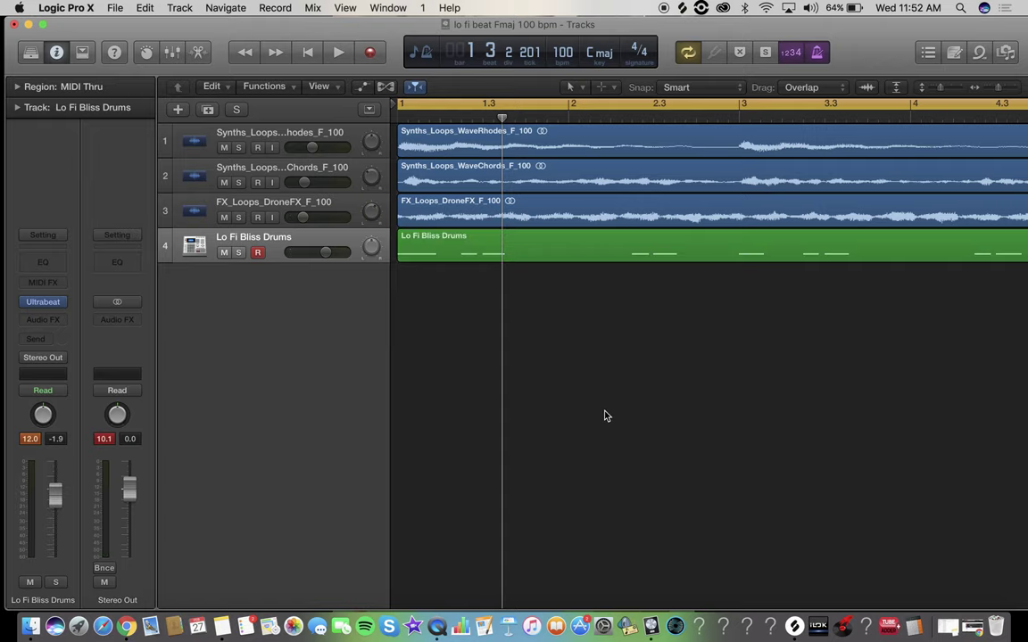
left_click(325, 244)
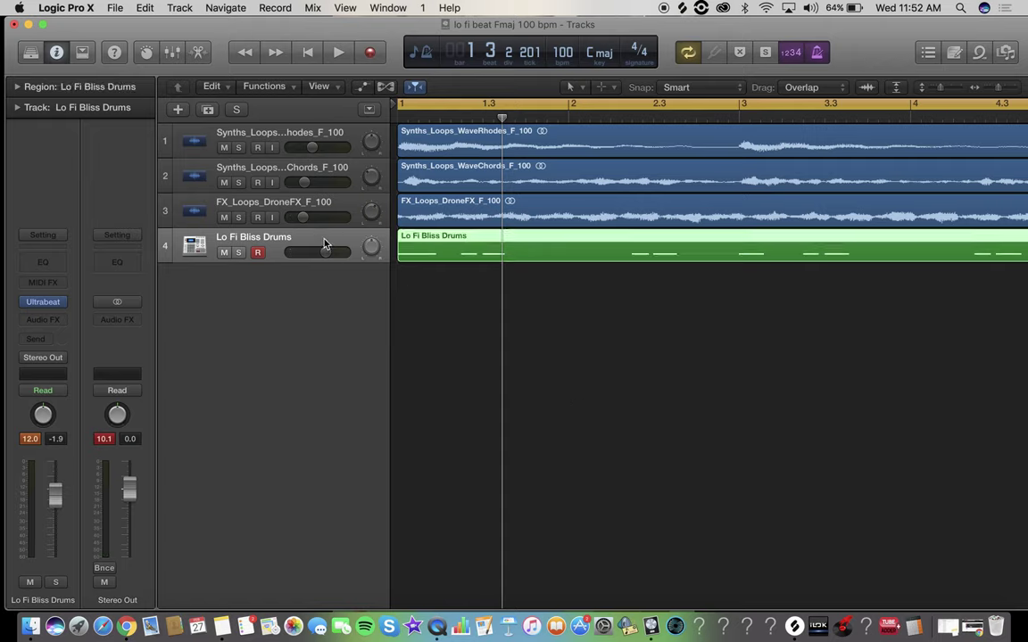
left_click(208, 109)
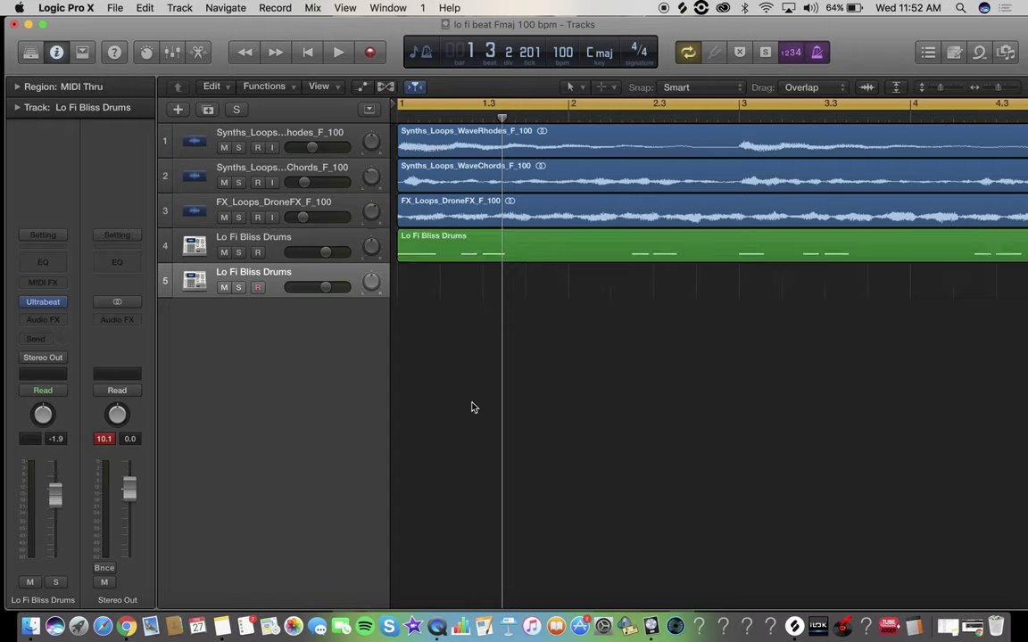
- Copy the Lo Fi Bliss Drums region onto the duplicate drum track at bar 1
left_click(442, 253)
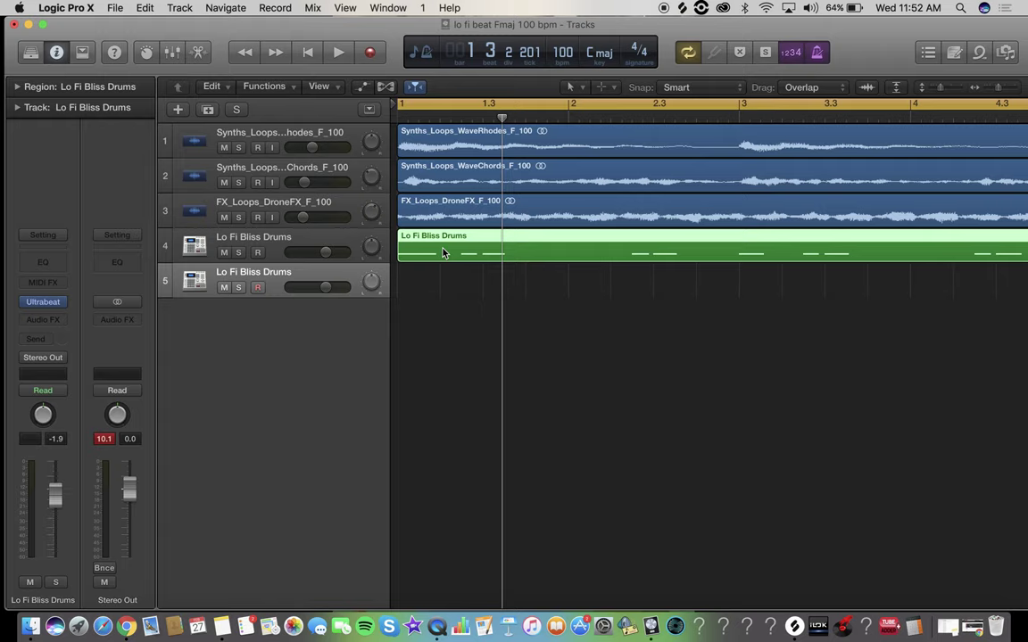
left_click_drag(442, 254, 443, 293)
key("alt")
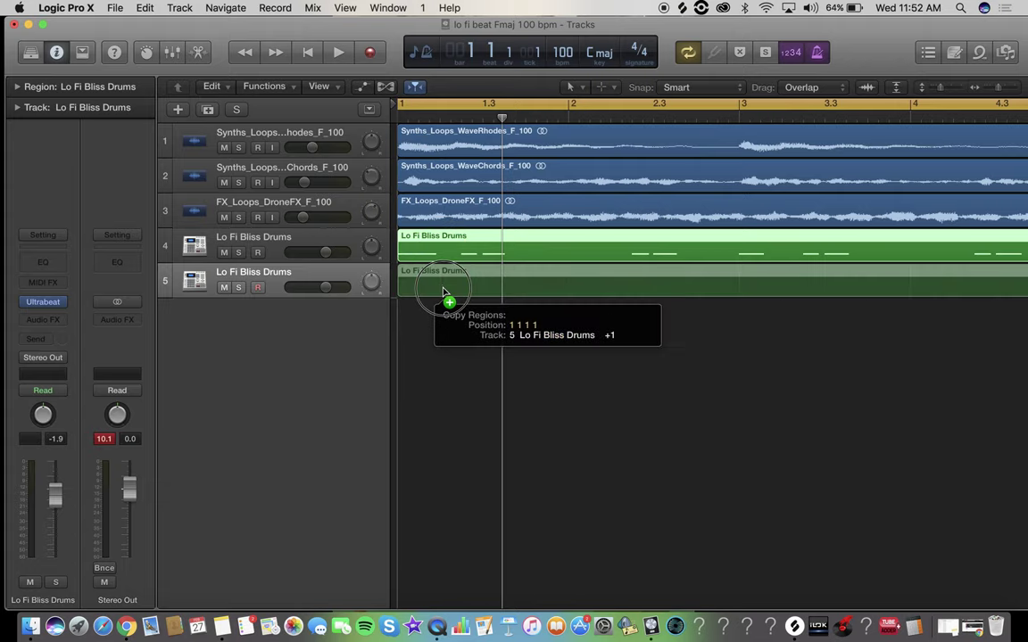
left_click_drag(443, 293, 442, 292)
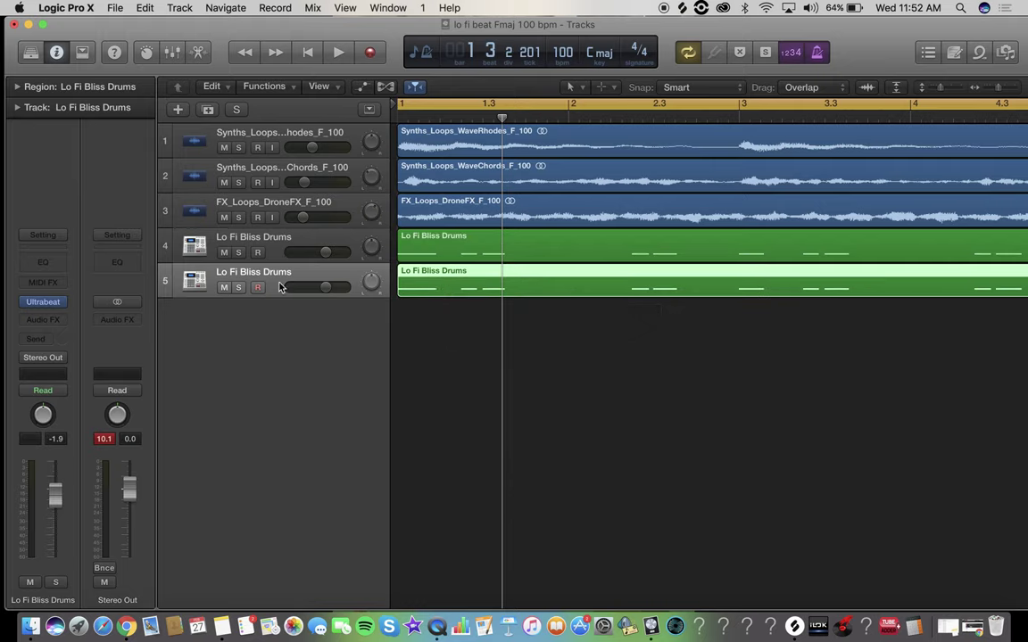
- Solo the duplicate drum track and delete all C1 kick notes from its copied region
left_click(239, 287)
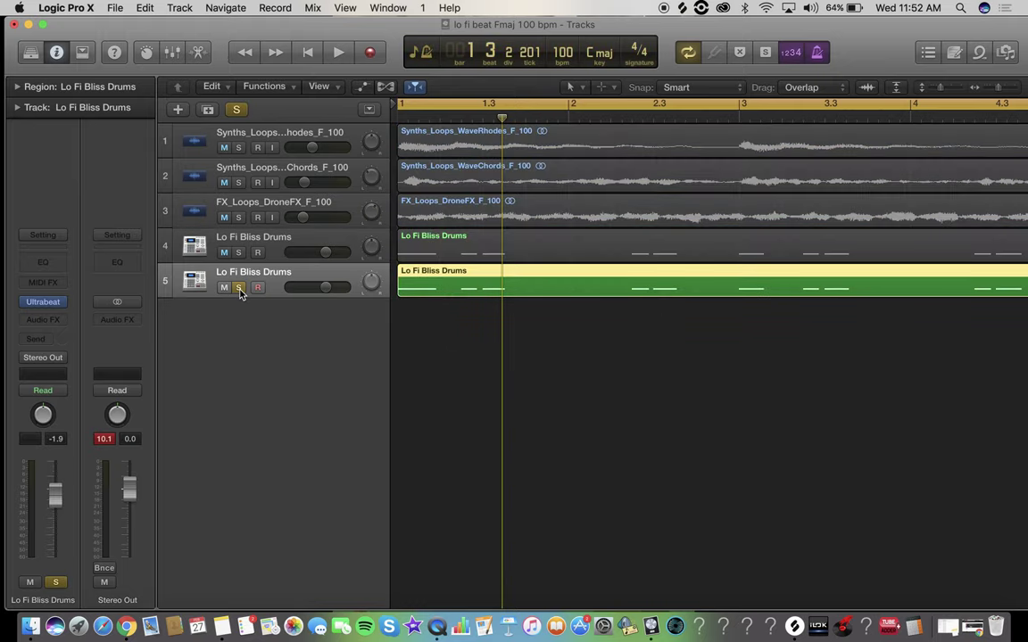
left_click(206, 60)
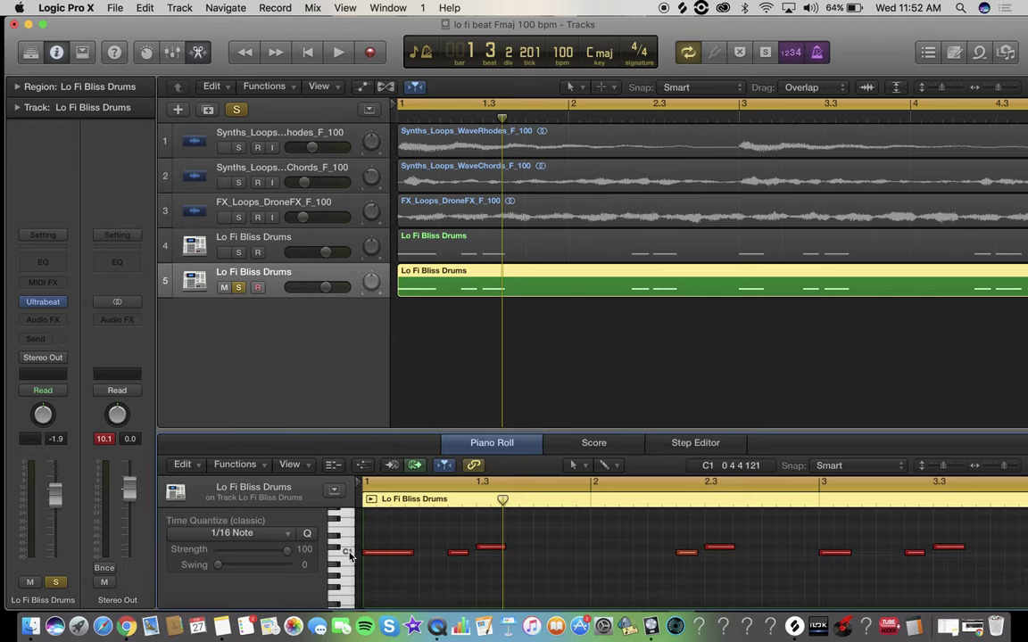
left_click(350, 553)
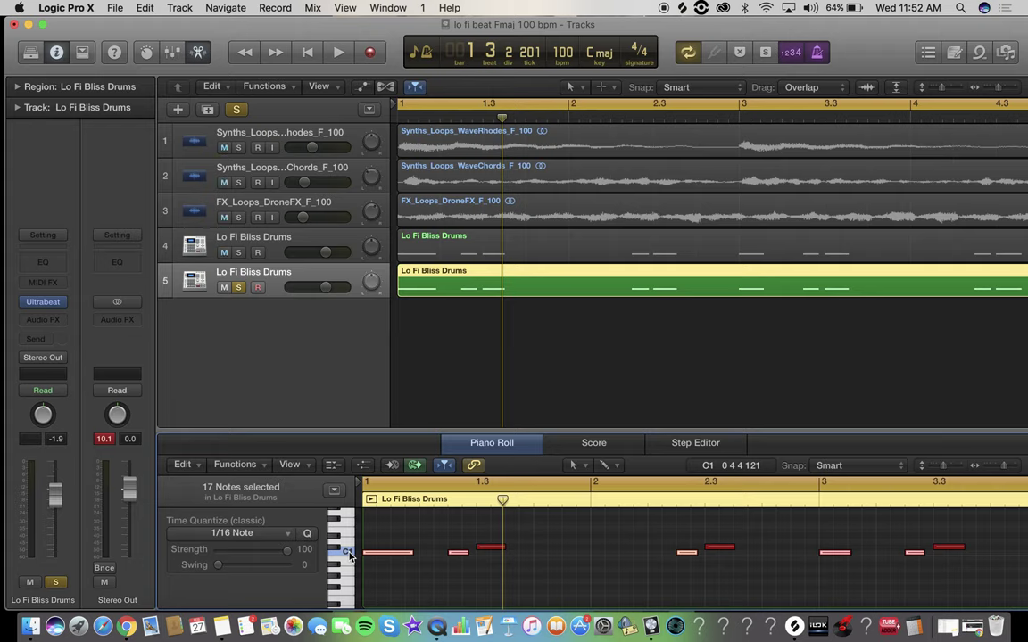
key("Delete")
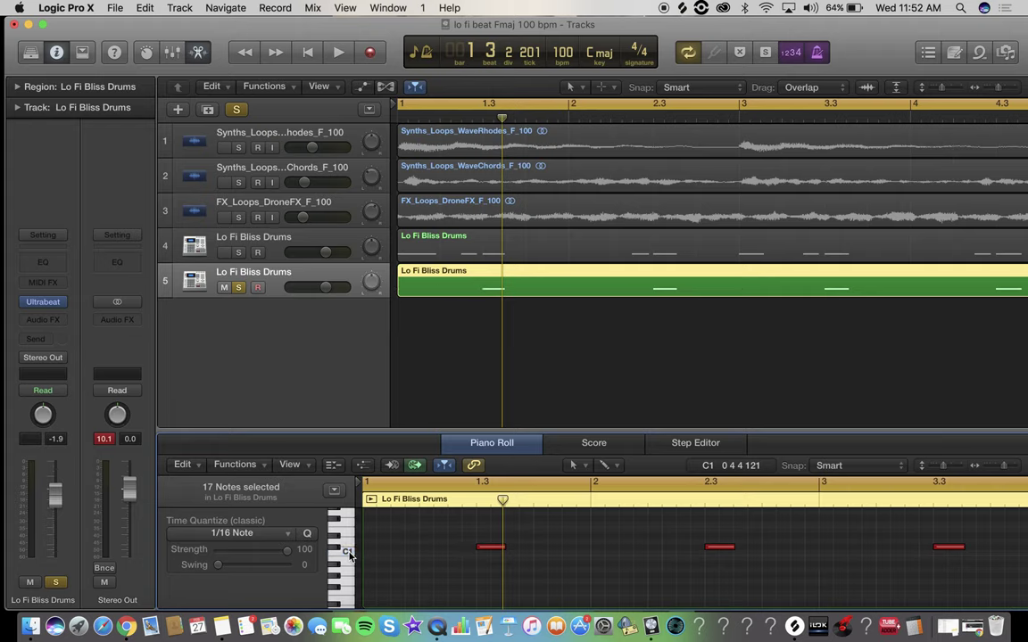
- Delete all snare notes from the original Lo Fi Bliss Drums region on track 4, close the note editor and clear the solo
left_click(234, 286)
left_click(279, 241)
left_click(238, 253)
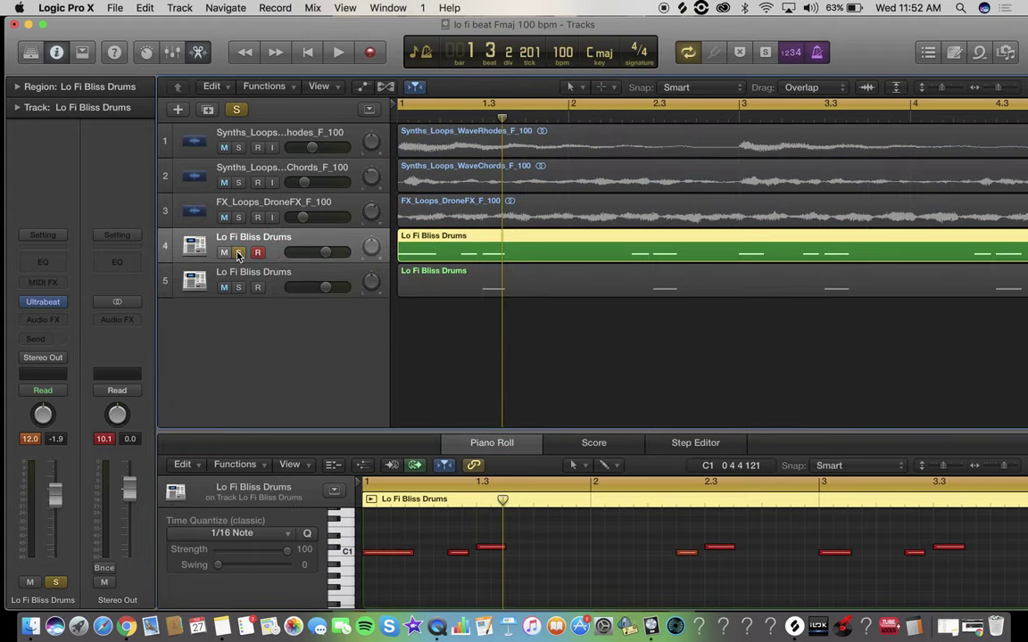
left_click(339, 552)
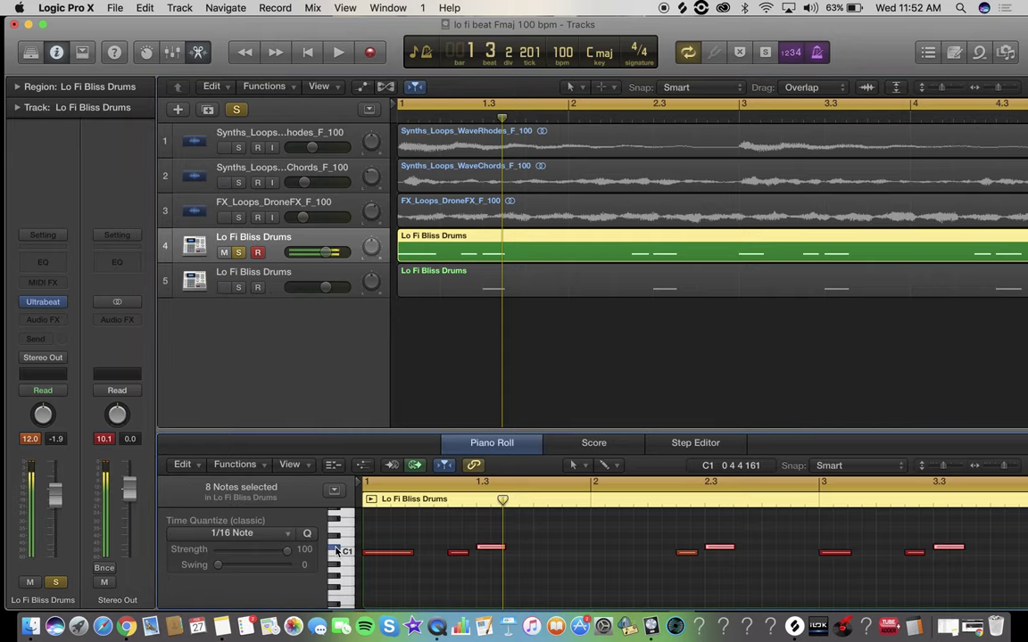
key("Delete")
left_click(199, 56)
left_click(235, 109)
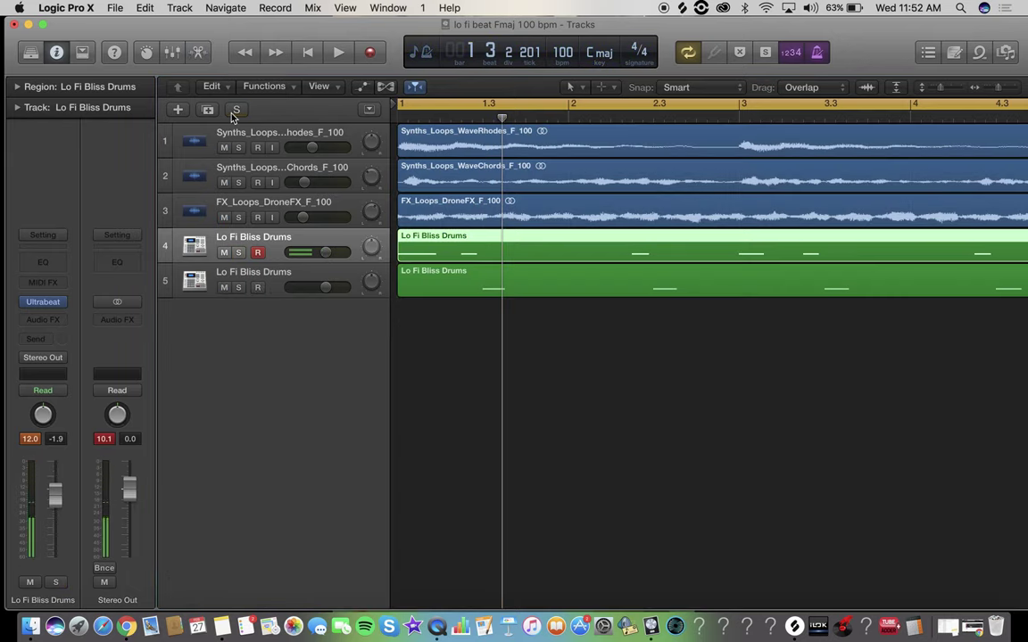
- Rename the two drum tracks as kick (track 4) and snare (track 5)
double_click(246, 237)
type("kick")
key("Tab")
type("snare")
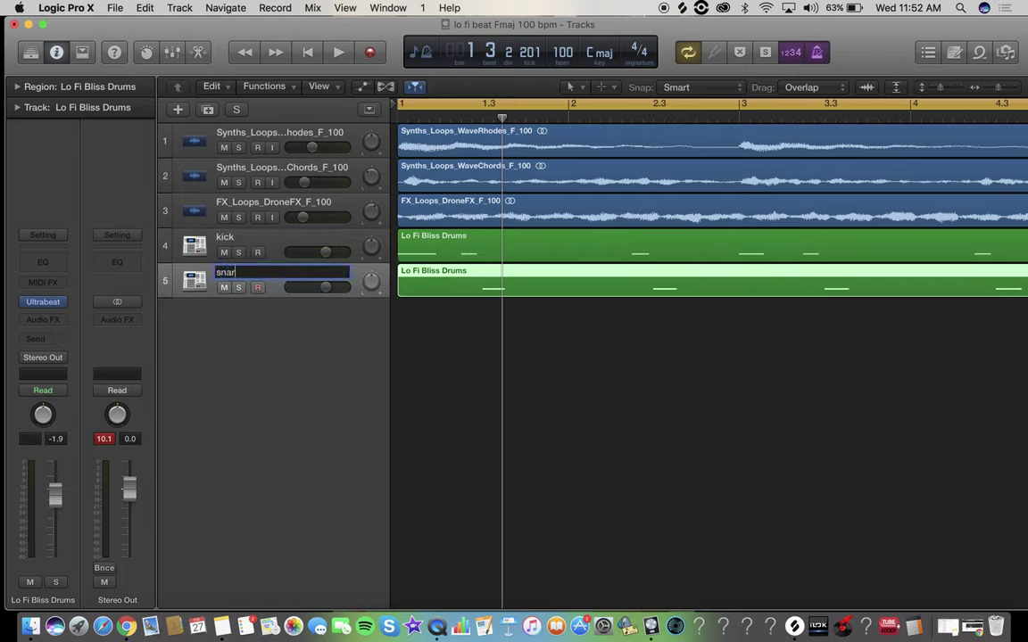
key("Return")
- Play the beat and lower the snare track to -6.8 dB and the kick track to -8.0 dB
key("space")
left_click_drag(326, 287, 310, 287)
left_click(282, 243)
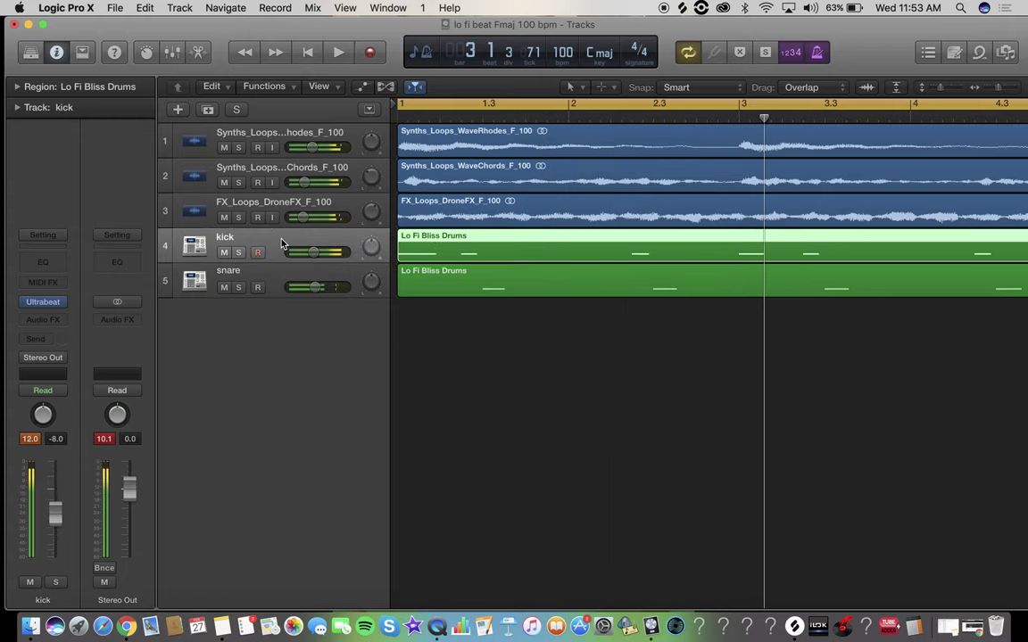
- Add a Channel EQ to the soloed kick with the analyzer running and a high cut at about 205 Hz, 36 dB/Oct
left_click(35, 259)
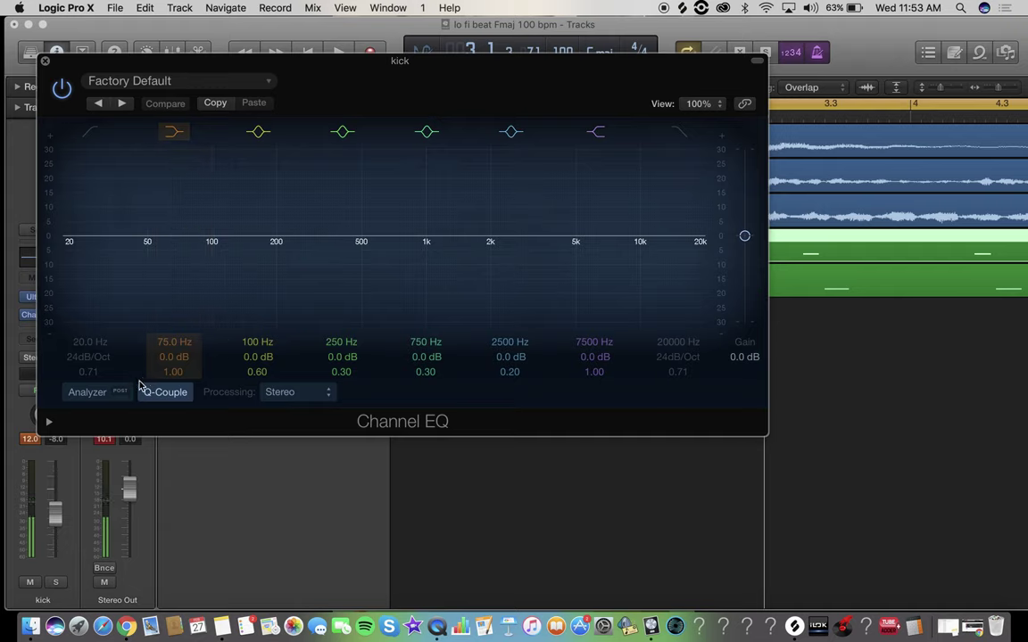
key("s")
left_click(86, 393)
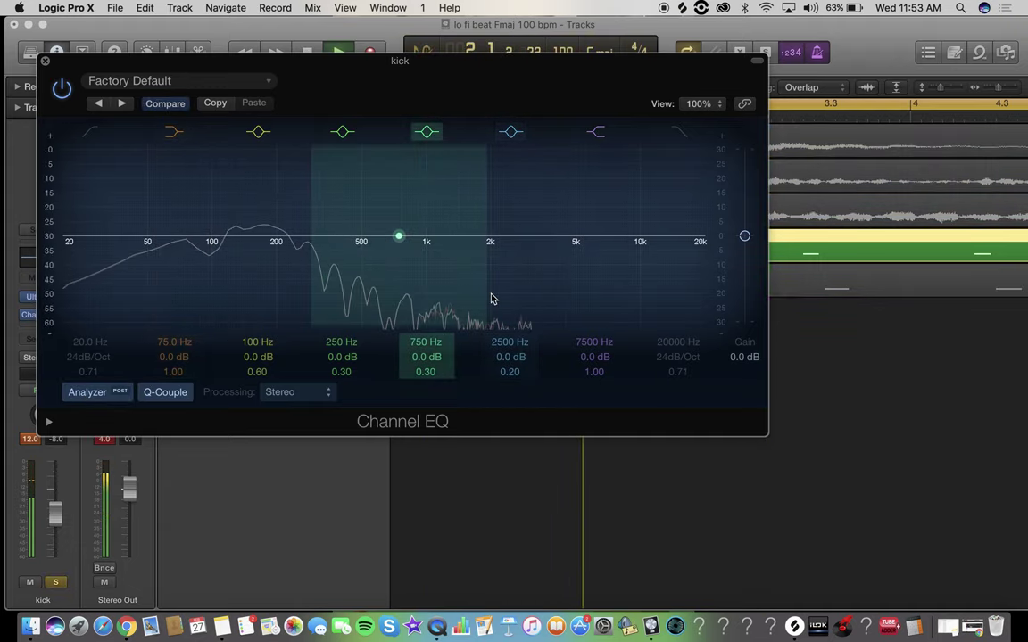
left_click(678, 139)
mouse_move(681, 184)
left_mouse_down()
mouse_move(301, 237)
mouse_move(259, 232)
mouse_move(225, 245)
mouse_move(278, 242)
mouse_move(256, 213)
mouse_move(121, 186)
mouse_move(259, 214)
left_mouse_up()
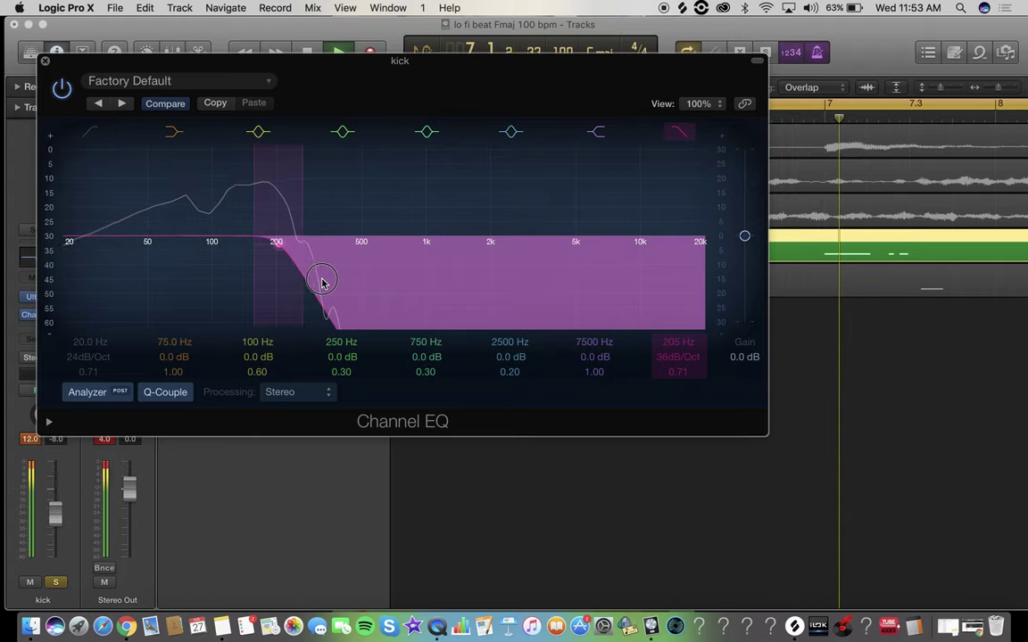
- Add a low cut to the kick's EQ, fine-tune its filtering by ear, close the EQ and unsolo the kick
left_click(90, 132)
mouse_move(81, 172)
left_mouse_down()
mouse_move(138, 171)
mouse_move(110, 174)
mouse_move(130, 182)
left_mouse_up()
left_click_drag(279, 298, 259, 271)
key("super+w")
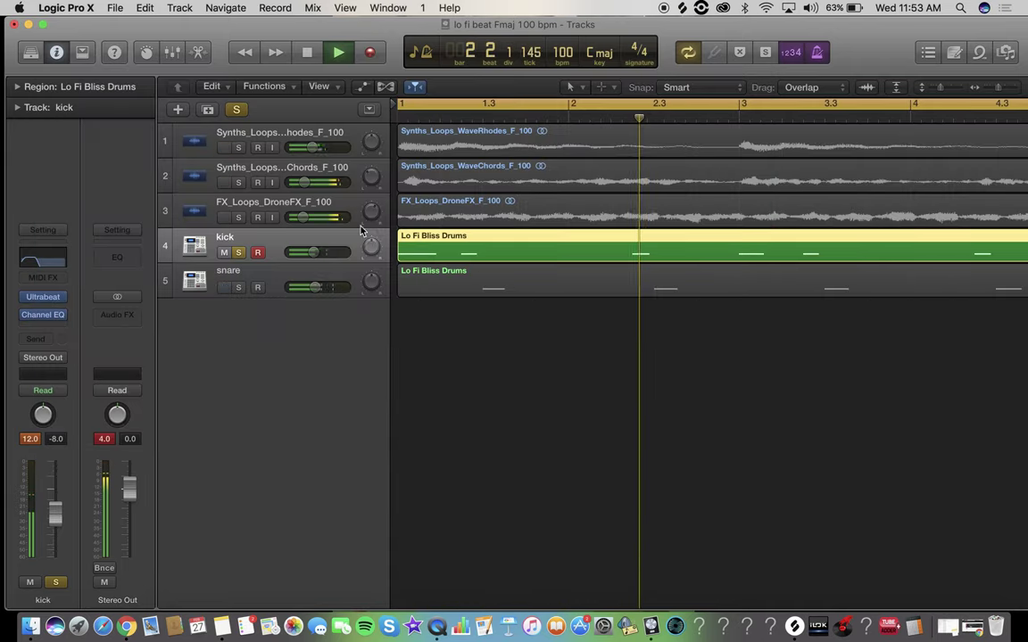
left_click(238, 252)
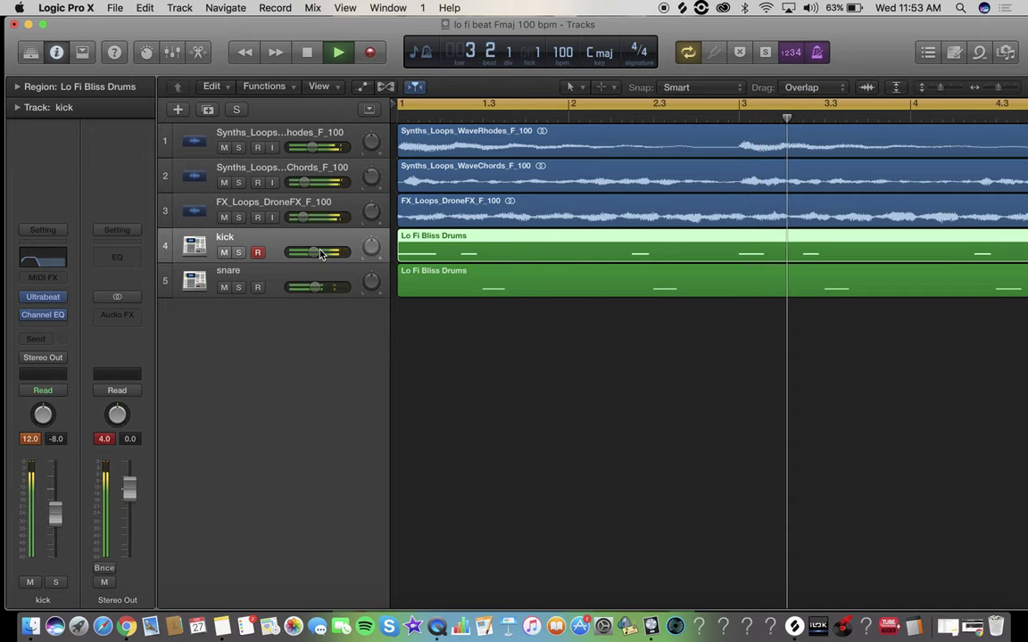
- Add a Channel EQ to the soloed snare track with a low cut at 200 Hz and a 48 dB/Oct slope
left_click(267, 283)
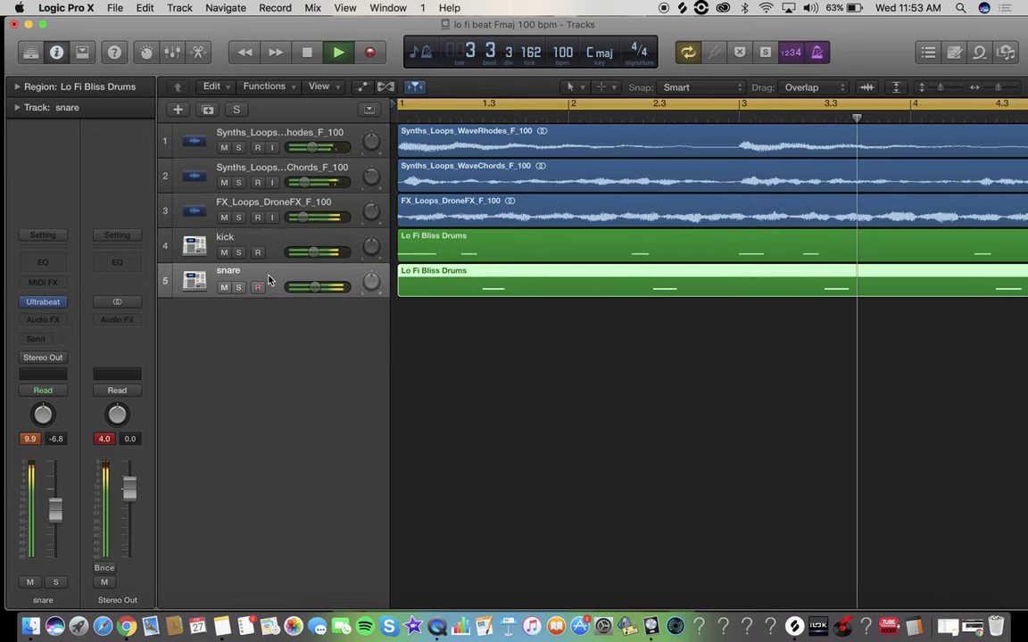
left_click(44, 261)
key("s")
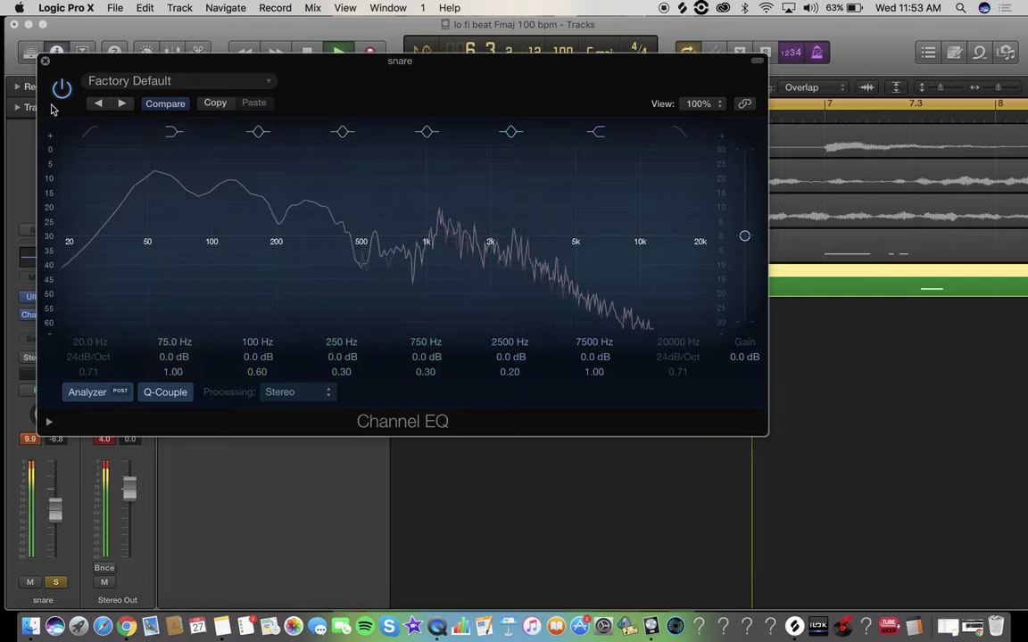
left_click(89, 131)
left_click_drag(78, 172, 310, 168)
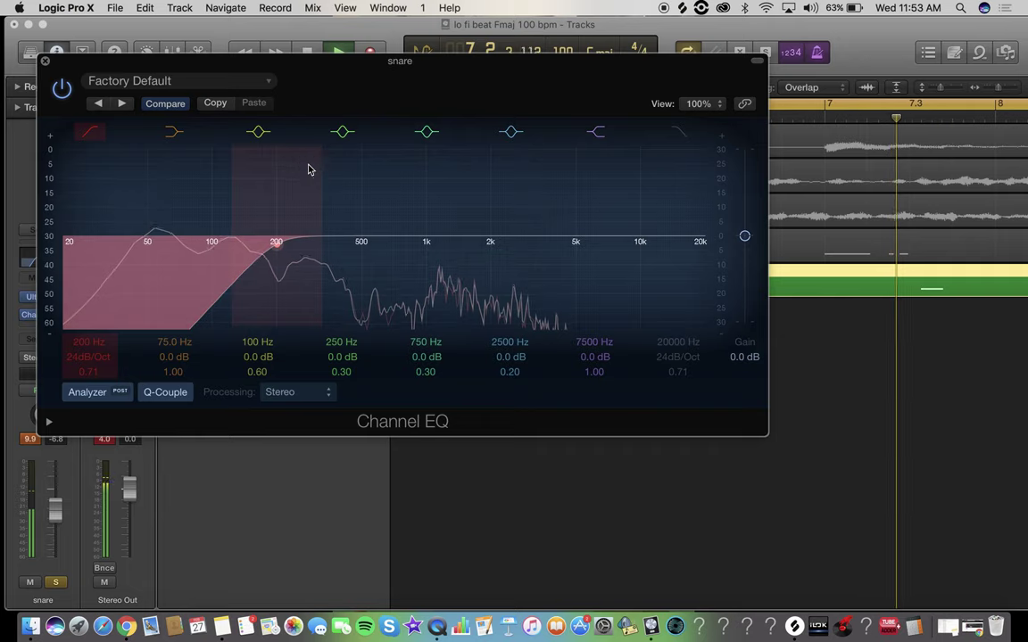
left_click_drag(229, 220, 292, 218)
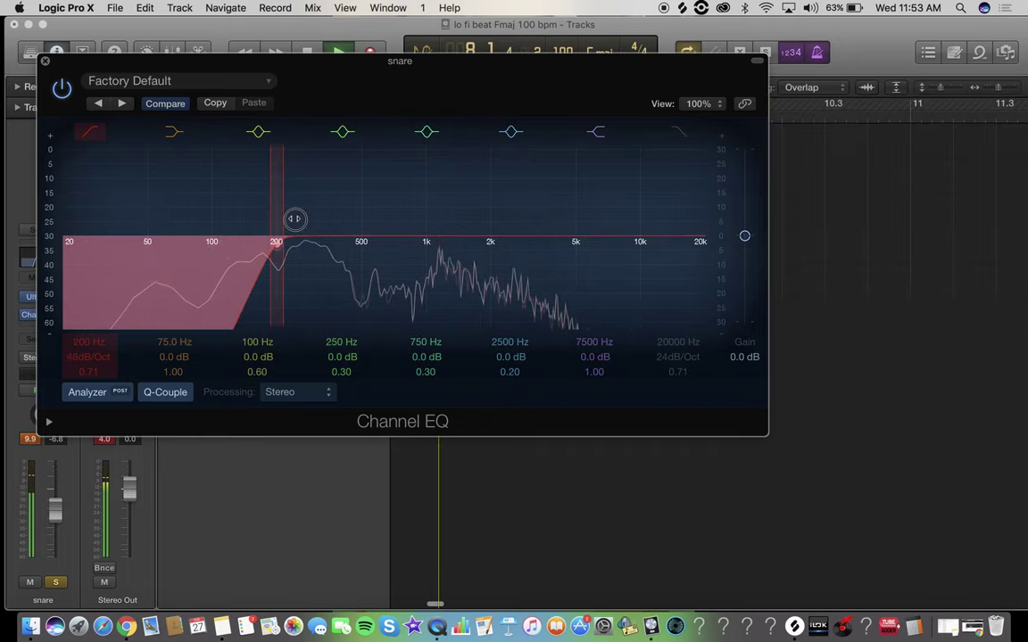
- Add a 4800 Hz high cut to the snare's EQ, shift its low cut to 220 Hz, close the EQ and clear the solo
left_click(678, 131)
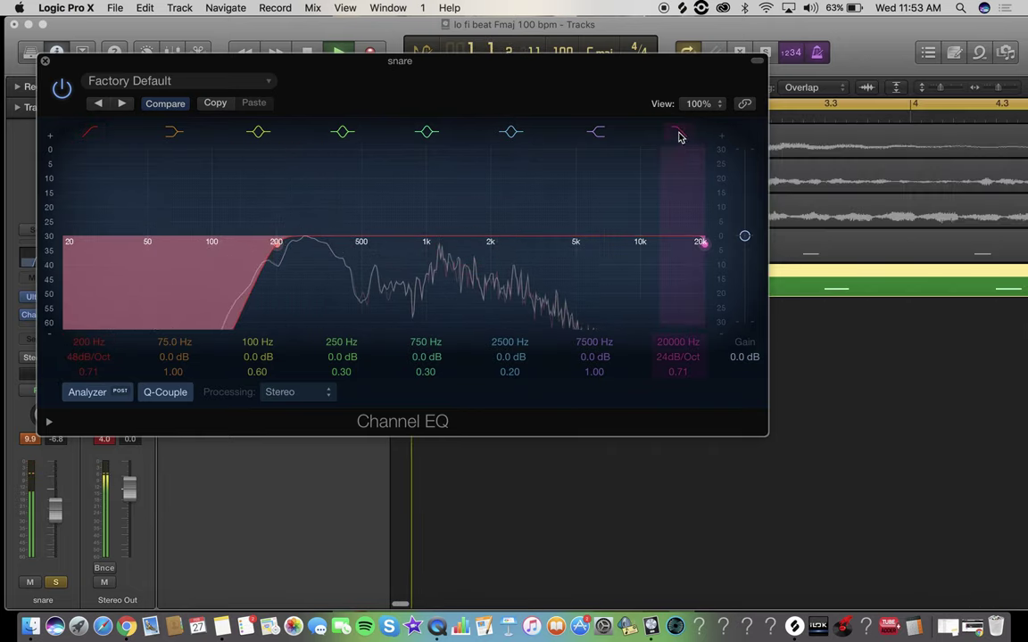
left_click_drag(683, 172, 541, 188)
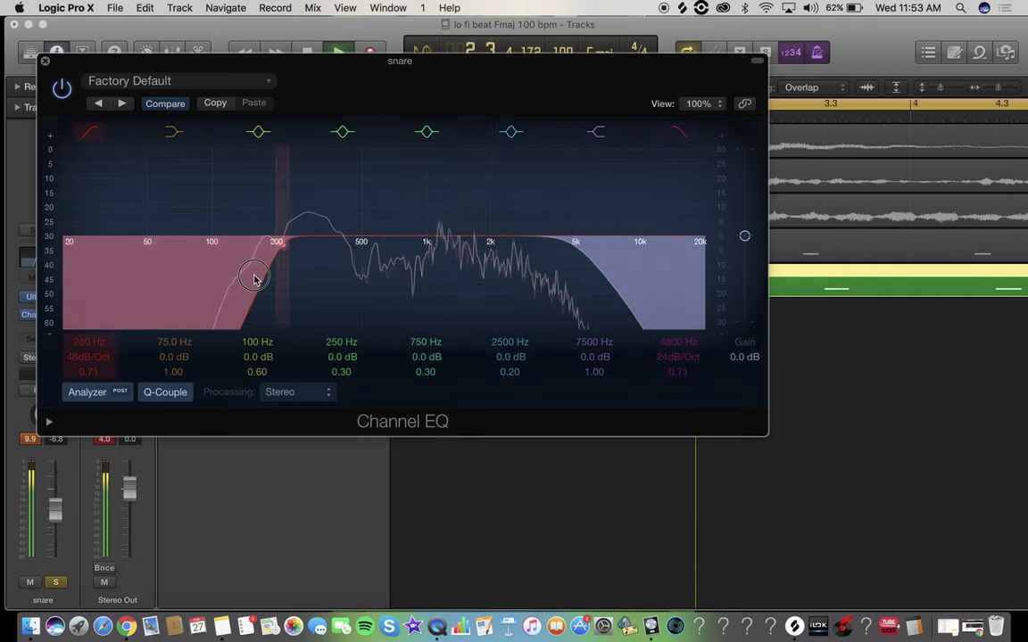
left_click(45, 60)
left_click(233, 110)
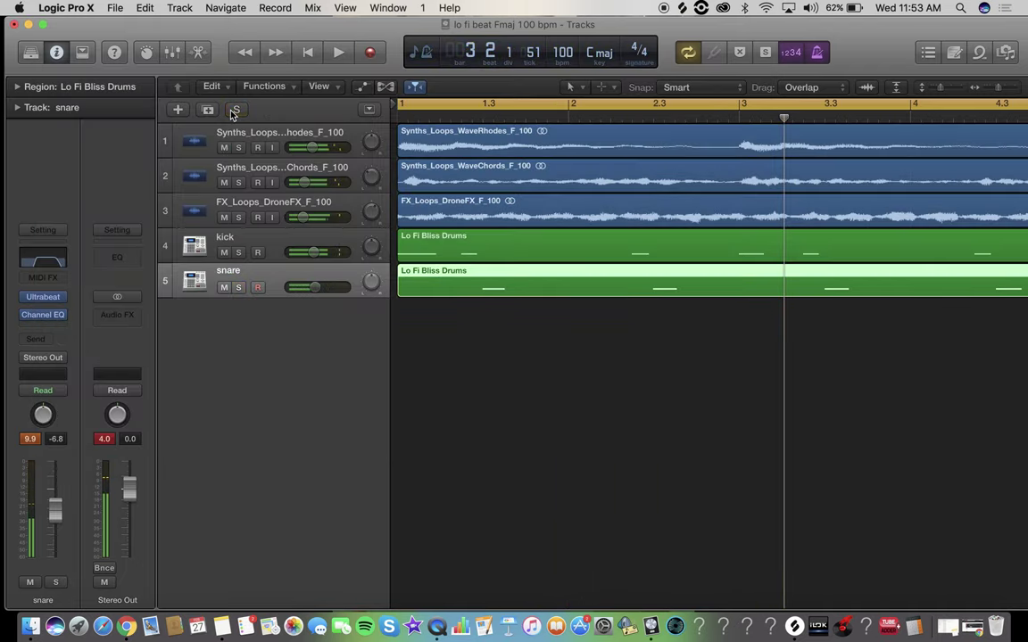
- Play the full beat from bar 1 and lower the kick track's volume to -10.0 dB
key("Return")
key("space")
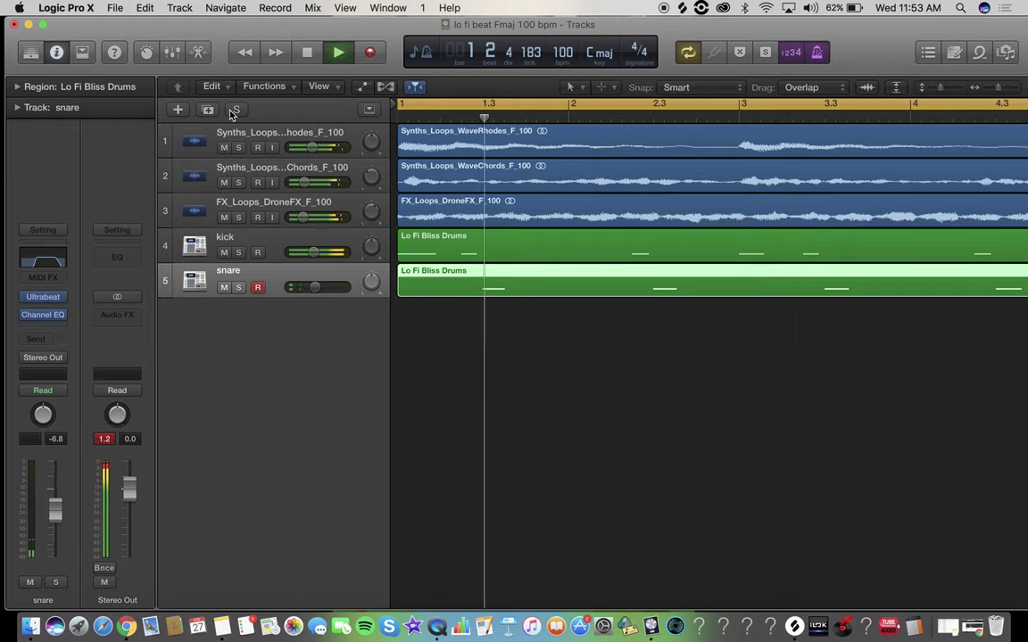
left_click_drag(320, 287, 313, 257)
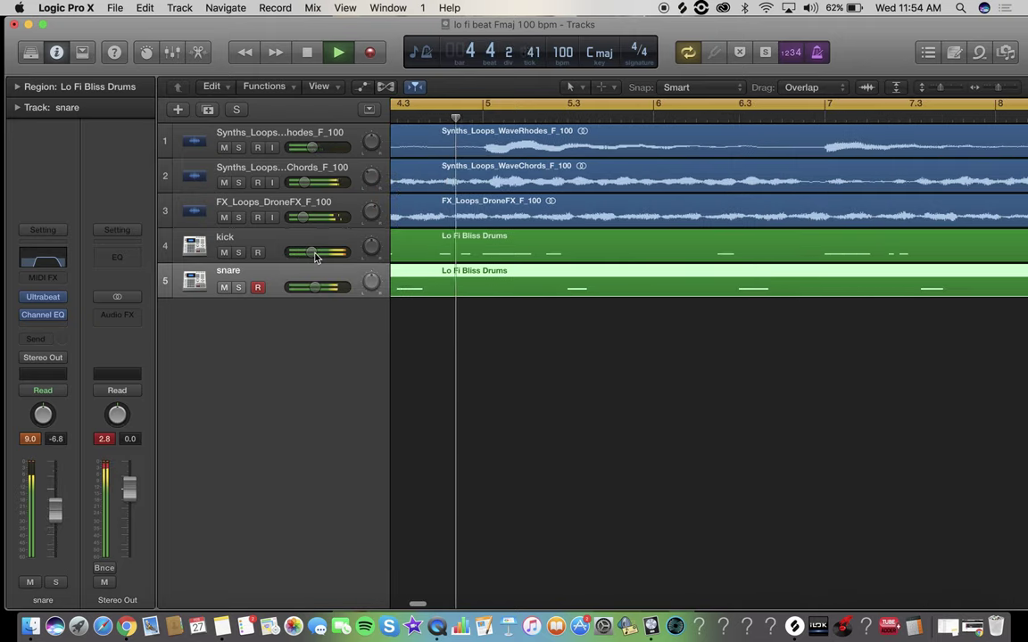
key("space")
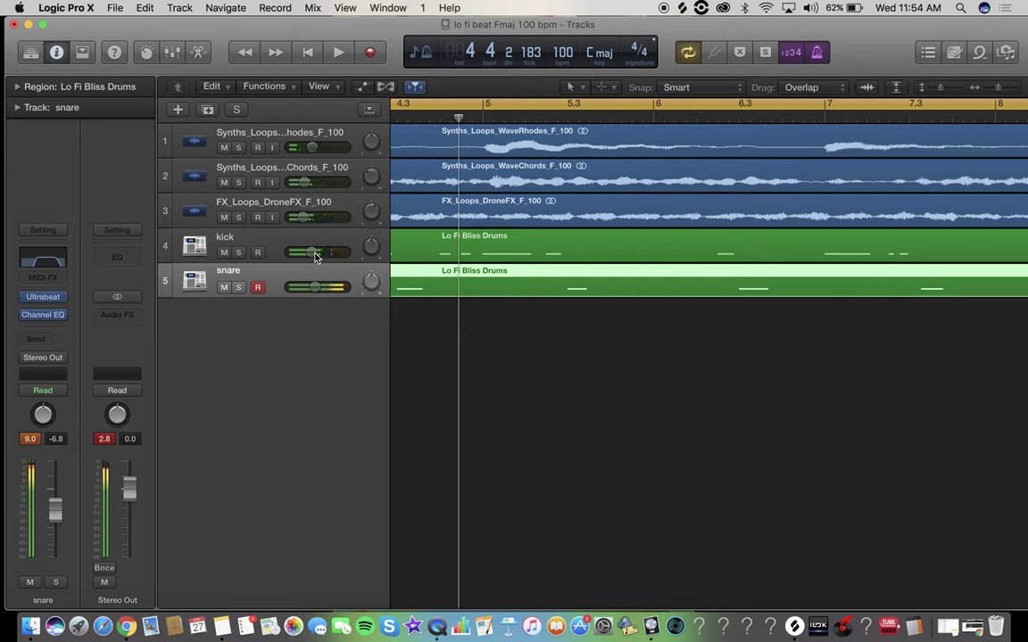
left_click(281, 244)
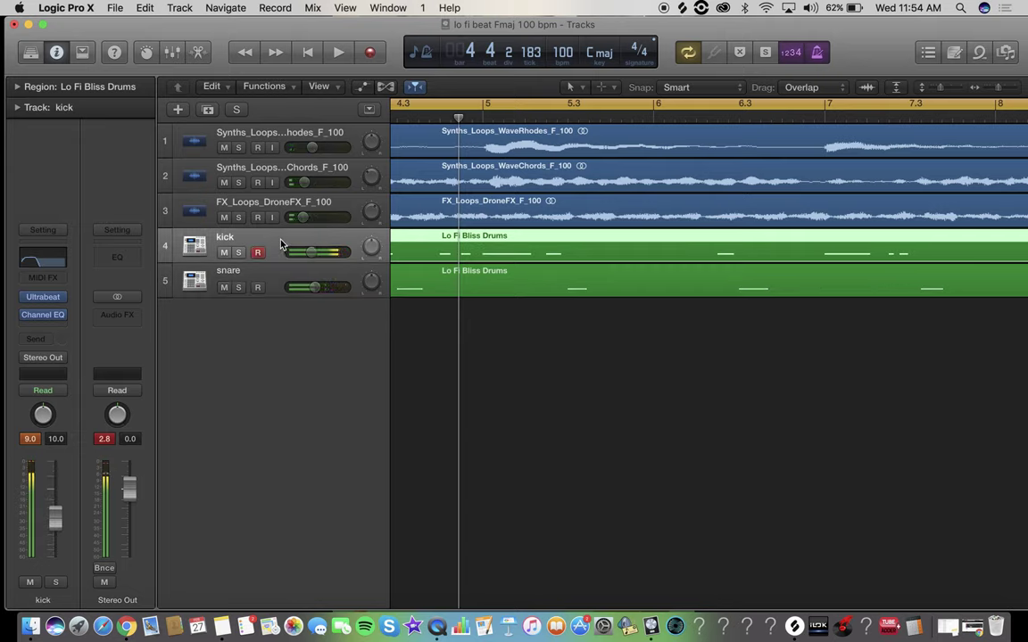
key("space")
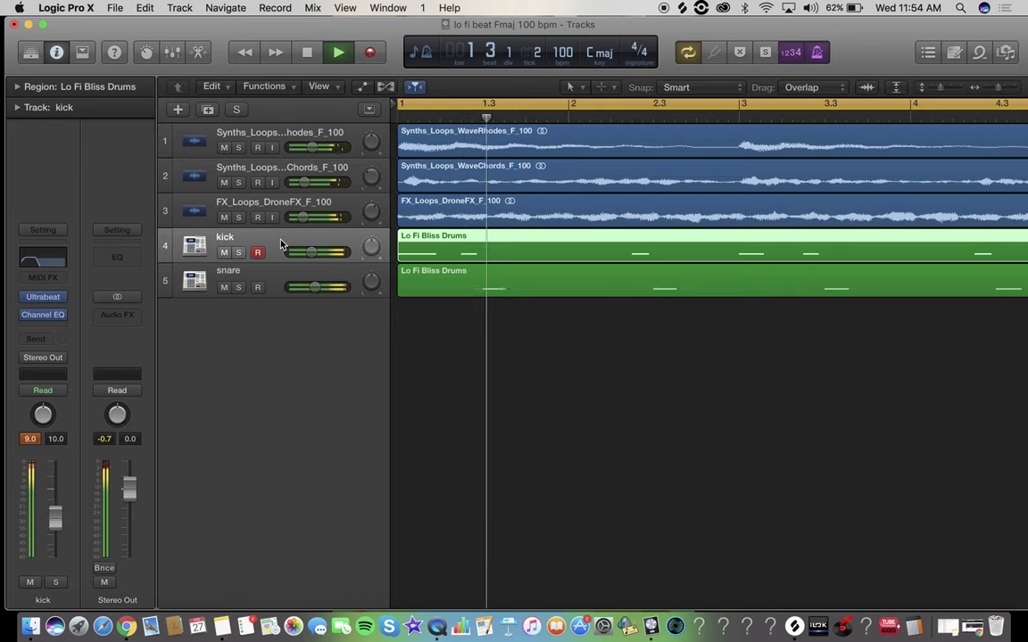
key("space")
- Reopen the snare track's Channel EQ with the analyzer on and play the snare soloed
left_click(278, 278)
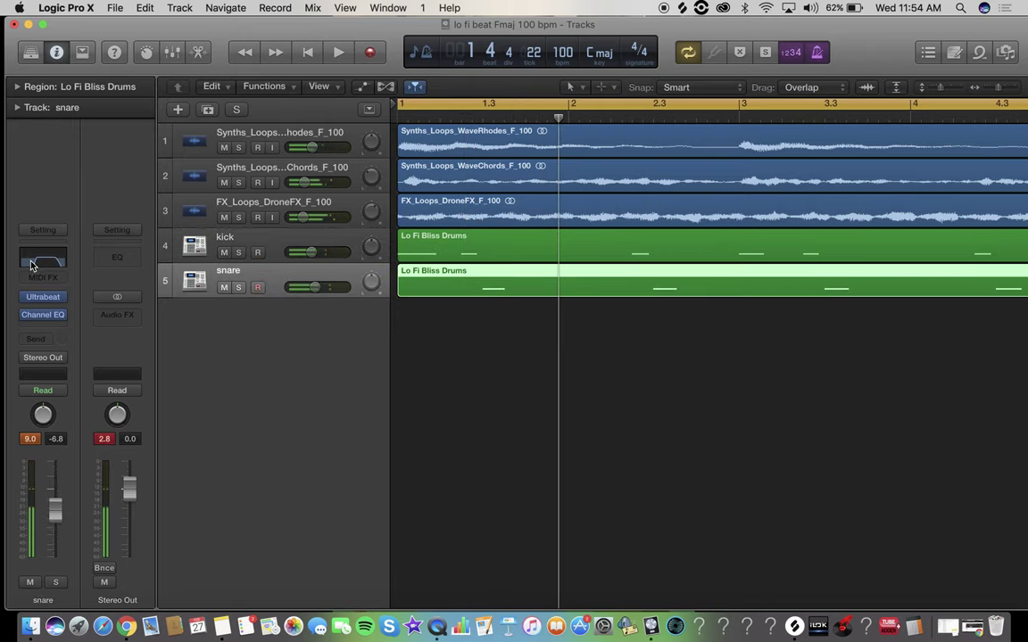
left_click(31, 264)
key("space")
left_click(89, 393)
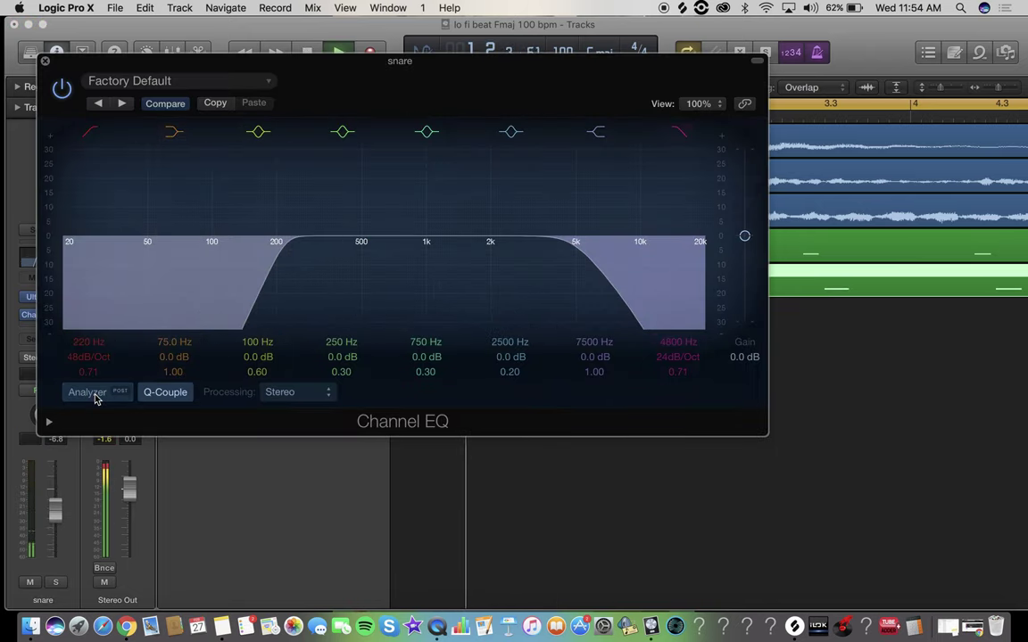
left_click(89, 392)
key("s")
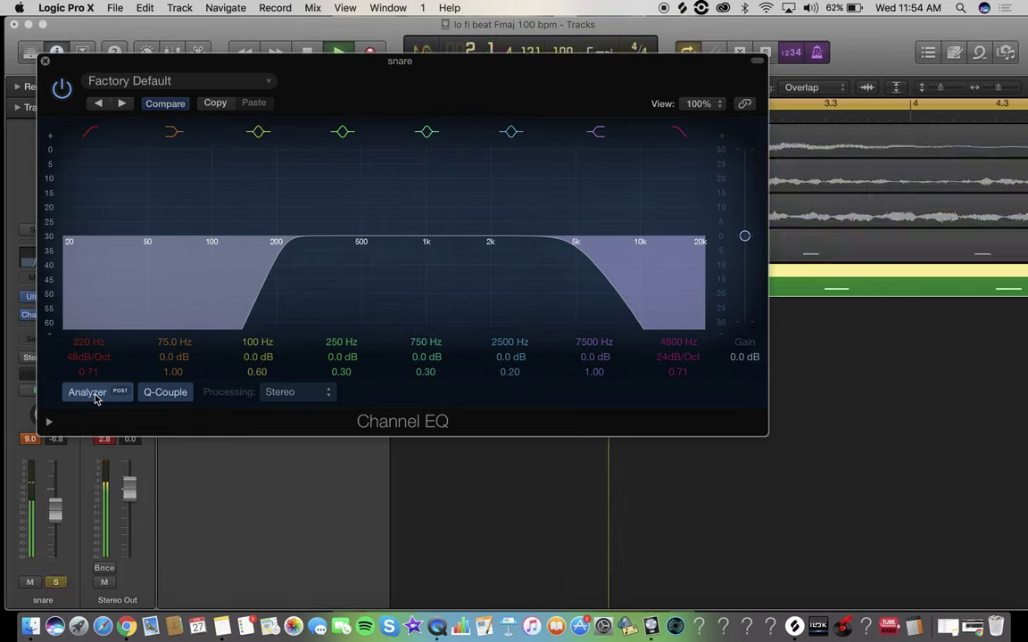
- Turn off the snare EQ's low cut, lower its high cut to about 200 Hz, close the EQ and stop playback
left_click(95, 134)
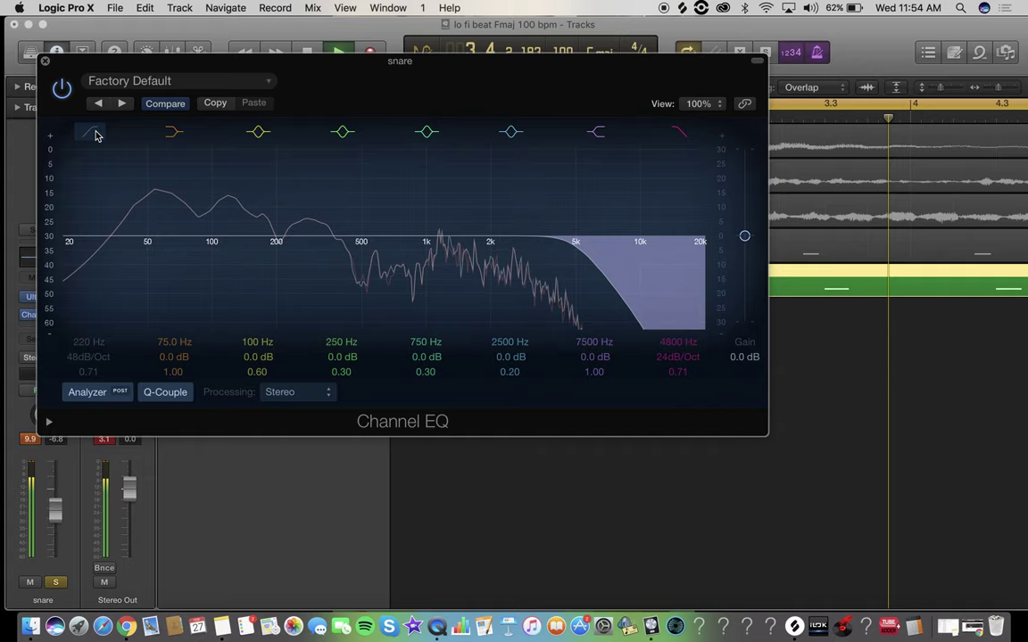
left_click_drag(591, 284, 275, 292)
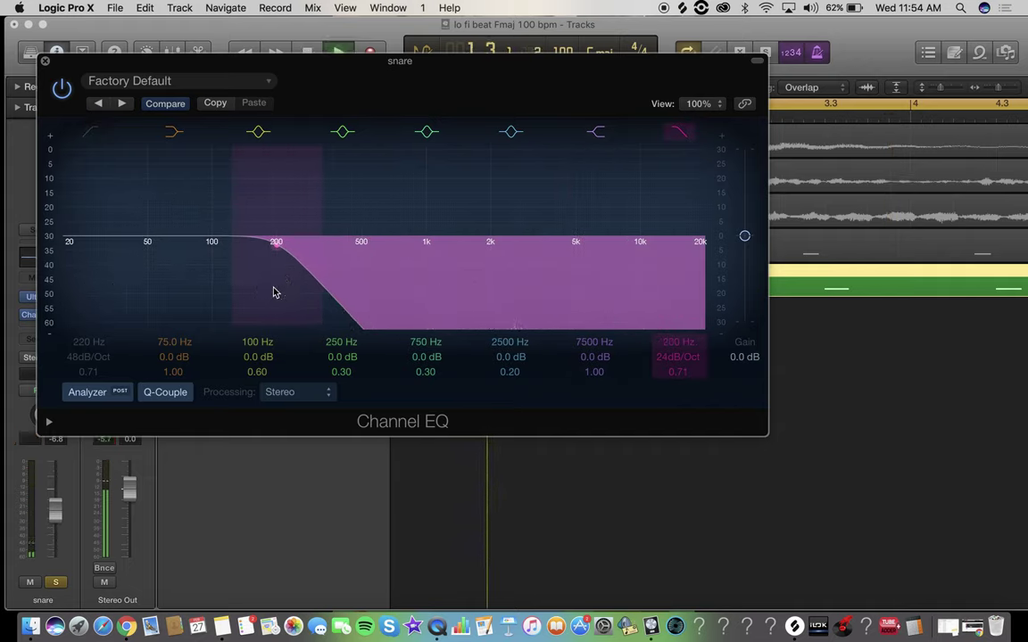
left_click(46, 63)
key("space")
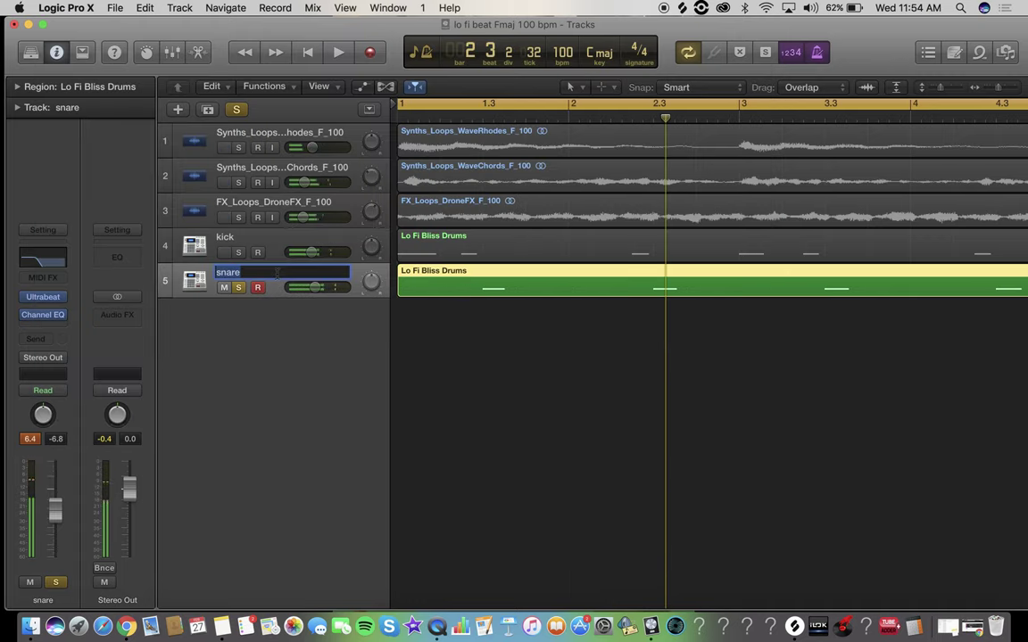
- Rename track 5 as kick, then play the beat from bar 1 with only track 4 soloed
left_click(240, 255)
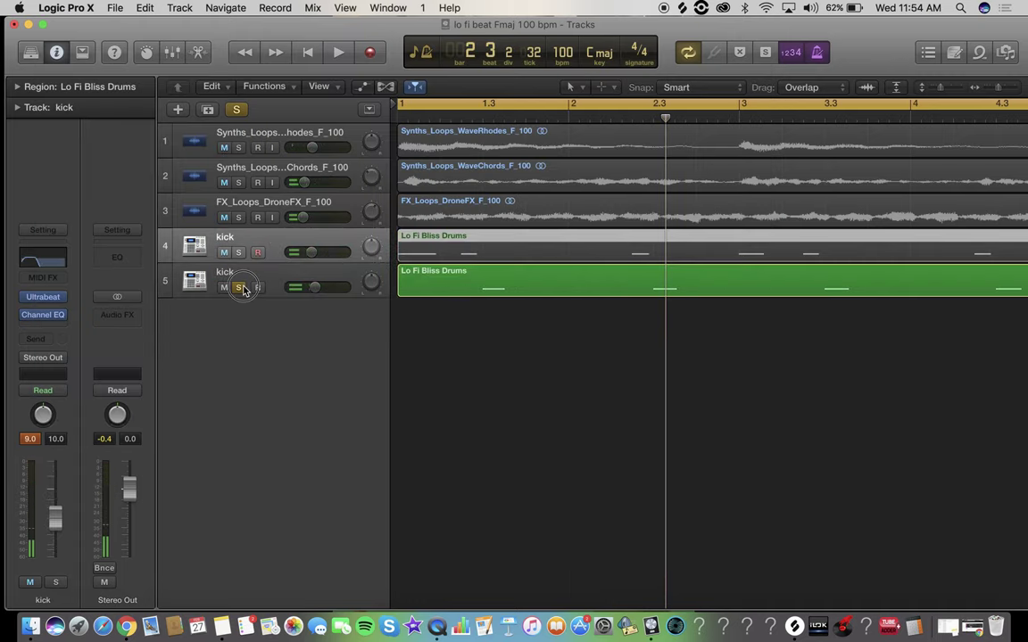
left_click(225, 255)
key("space")
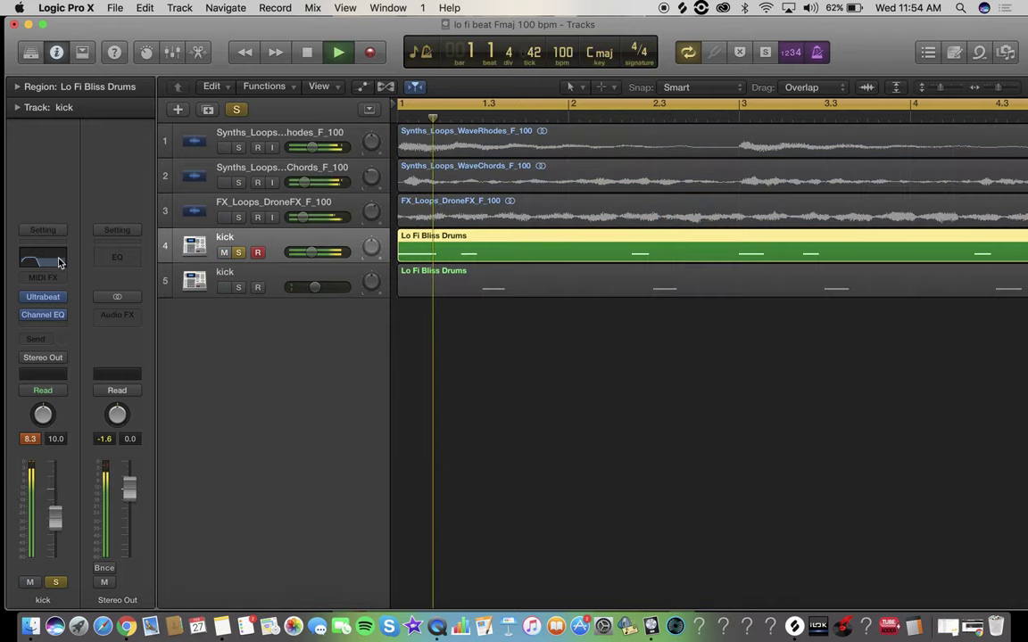
- Set the low cut on track 4's Channel EQ to 230 Hz with a 48 dB/Oct slope
left_click(66, 257)
left_click(88, 134)
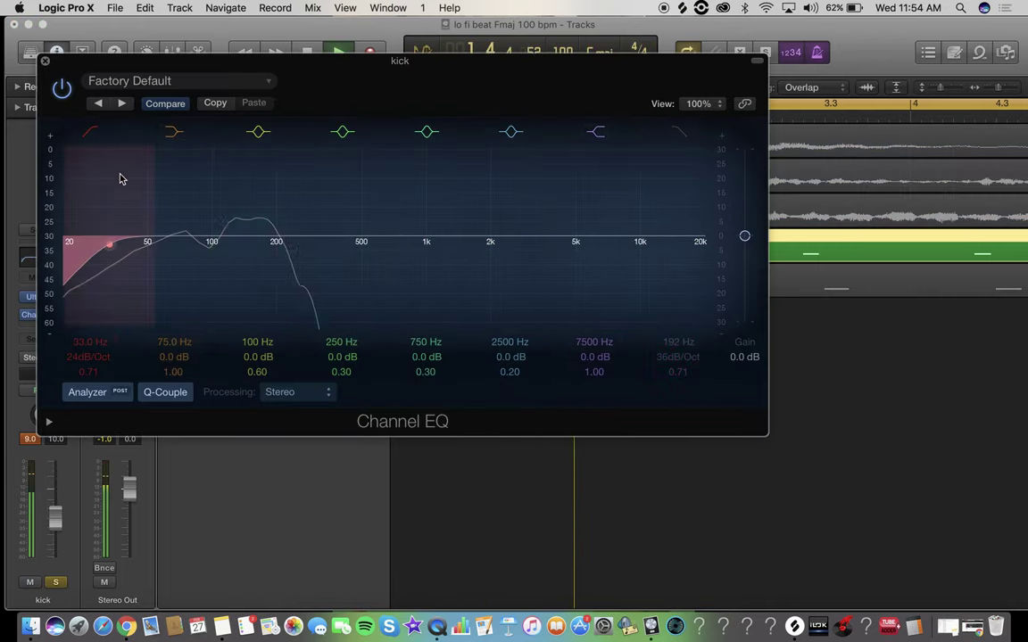
left_click(87, 136)
left_click(87, 136)
left_click_drag(85, 172, 157, 310)
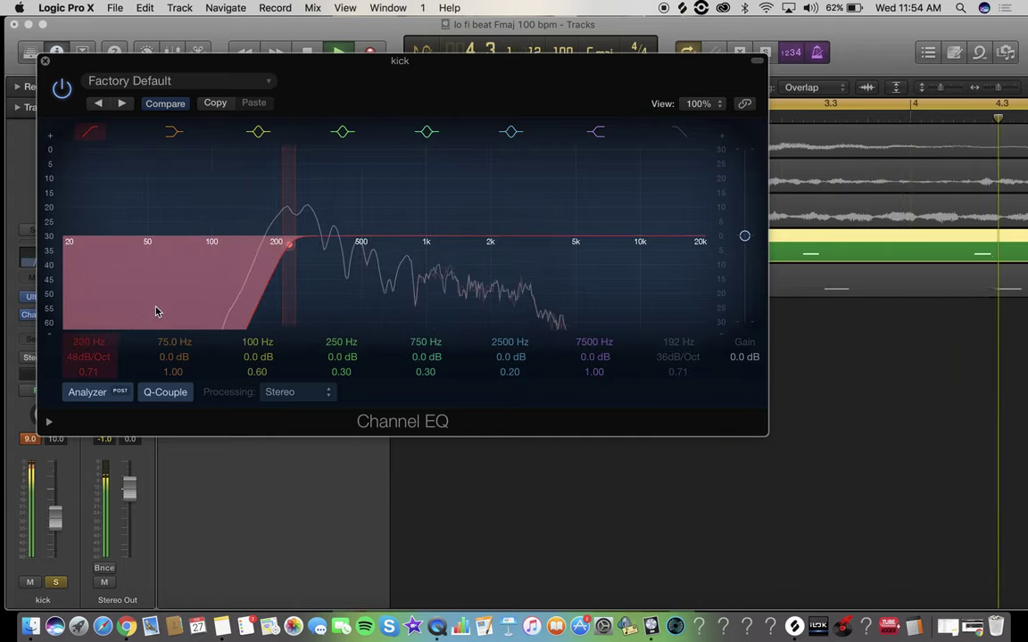
- Enable the high cut in track 4's EQ, raise its frequency past 830 Hz and close the EQ
left_click(681, 134)
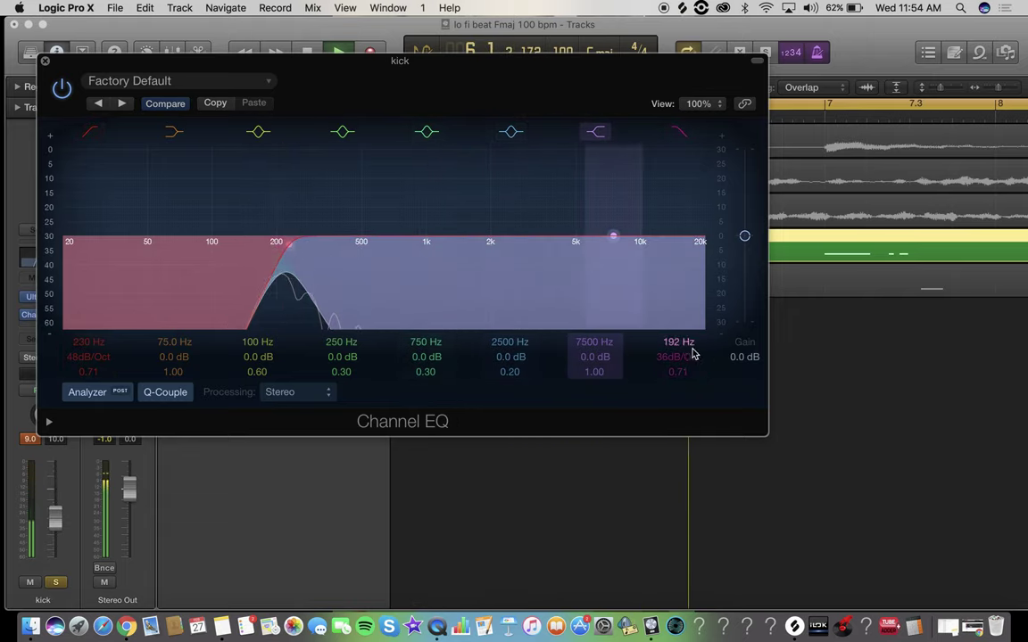
left_click_drag(675, 347, 676, 304)
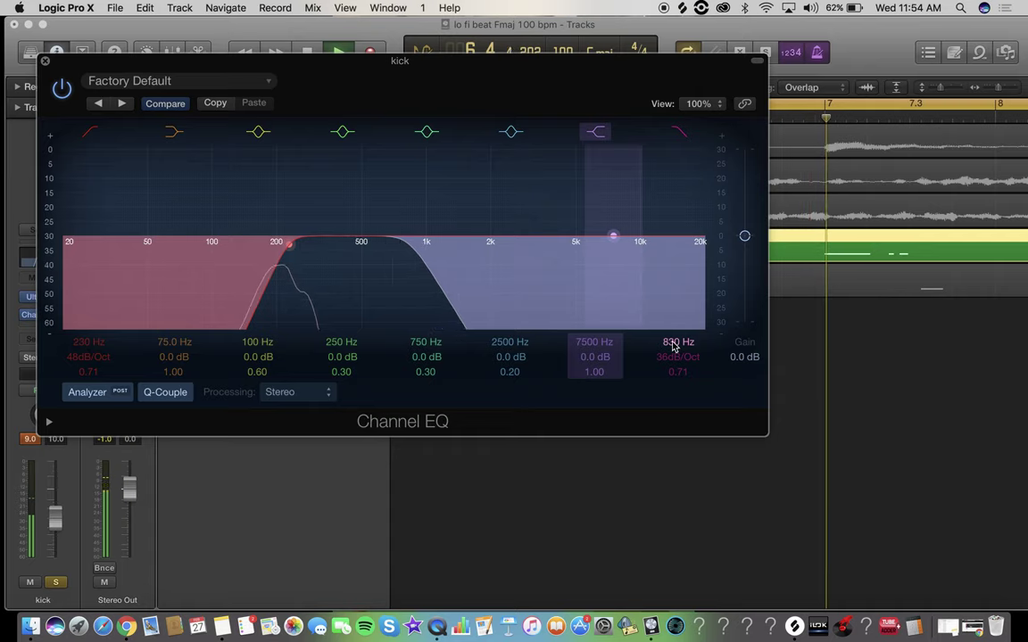
left_click_drag(398, 238, 508, 243)
left_click(44, 61)
- Clear the solo, play the full beat from bar 1 and stop playback
key("space")
key("space")
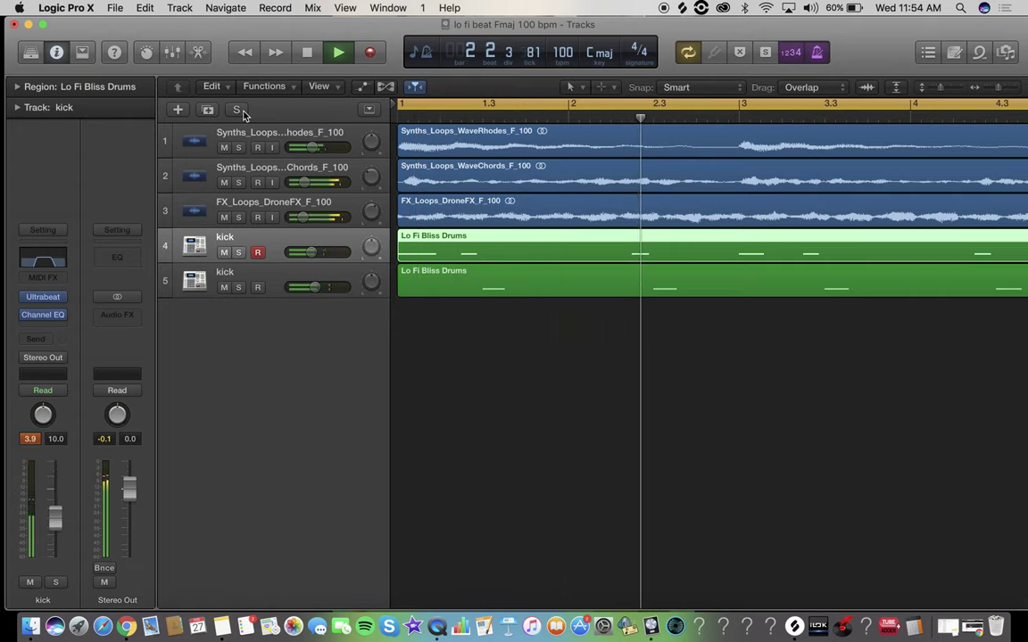
key("space")
- Delete both Lo Fi Bliss Drums regions and lower track 5's volume to -8.8 dB
left_click_drag(498, 365, 462, 259)
key("Delete")
left_click(300, 277)
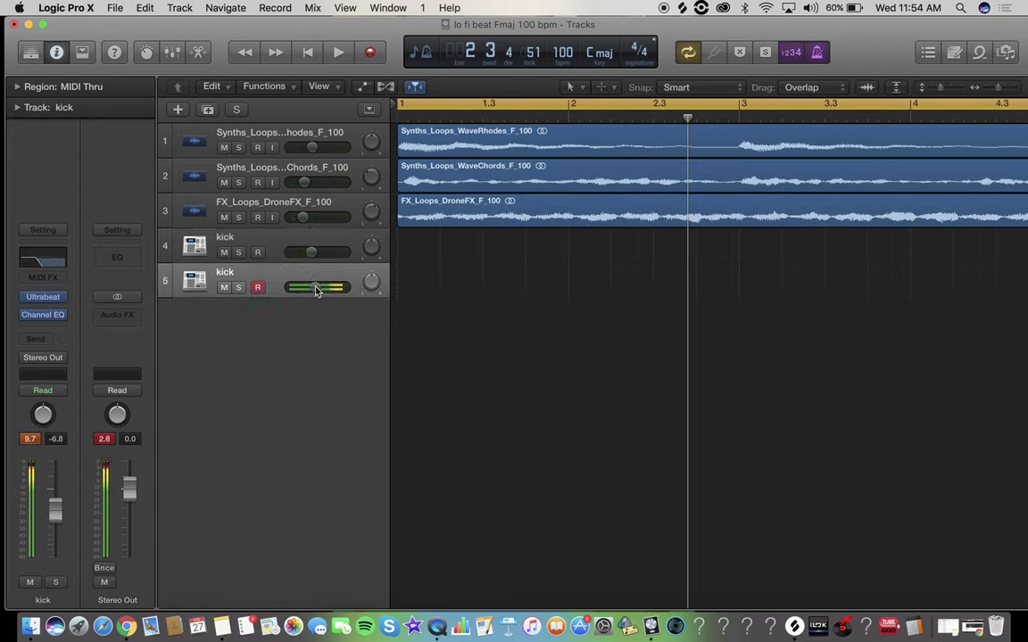
left_click_drag(314, 286, 312, 288)
- Rename track 4 as snare
left_click(274, 251)
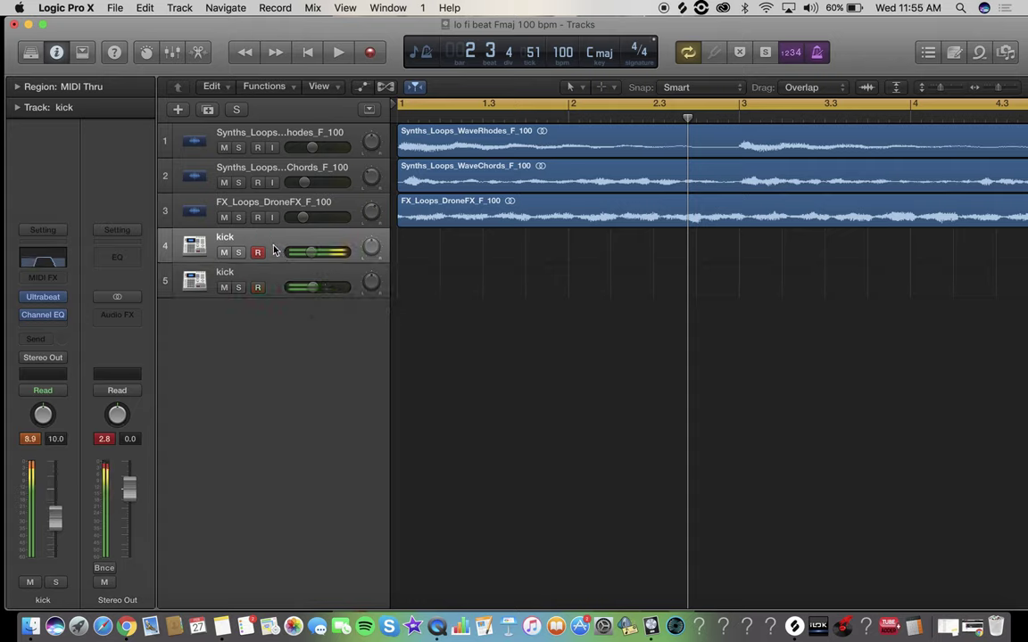
key("shift+n")
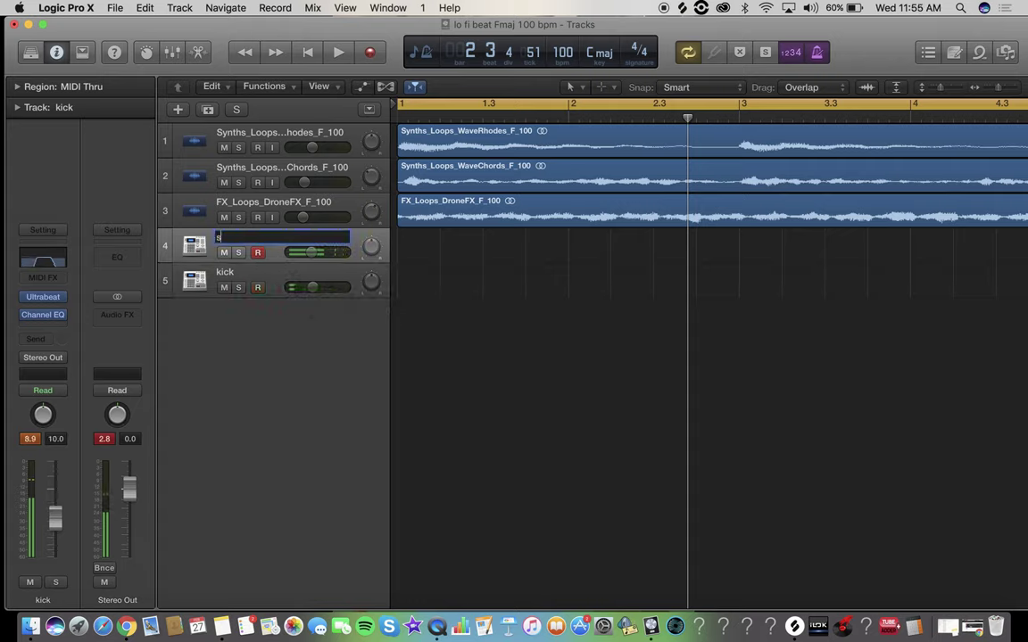
key("Return")
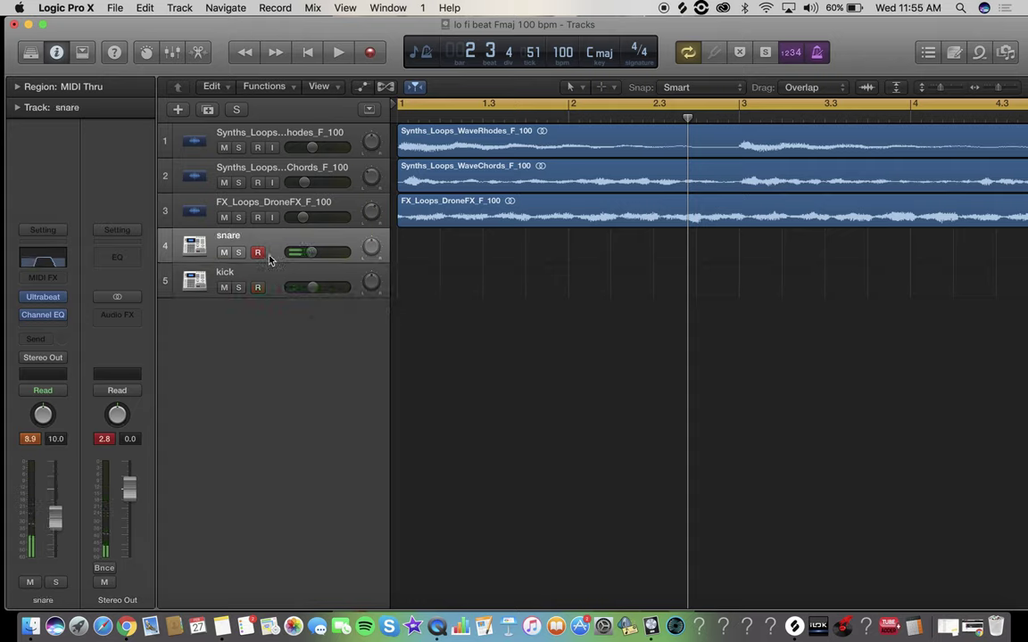
- Record a new kick pattern on track 5 across the eight-bar cycle
left_click(277, 279)
key("r")
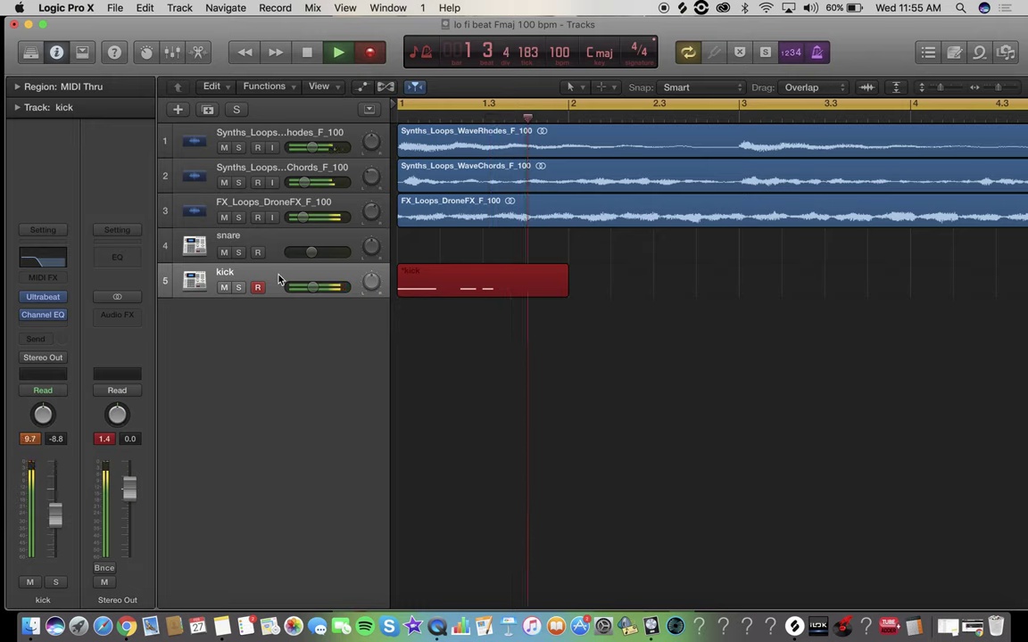
key("super+period")
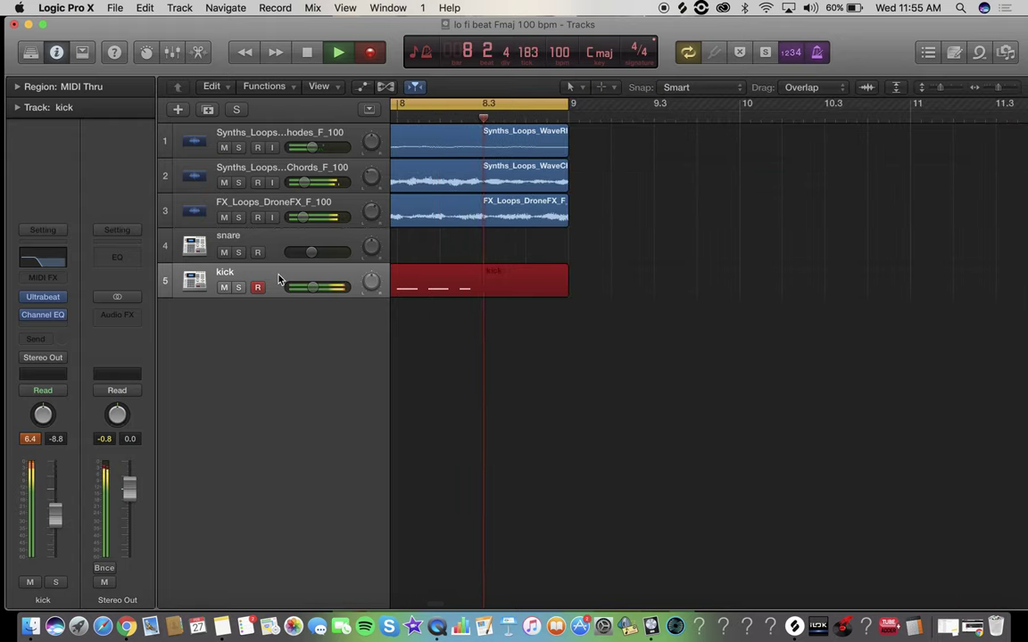
key("space")
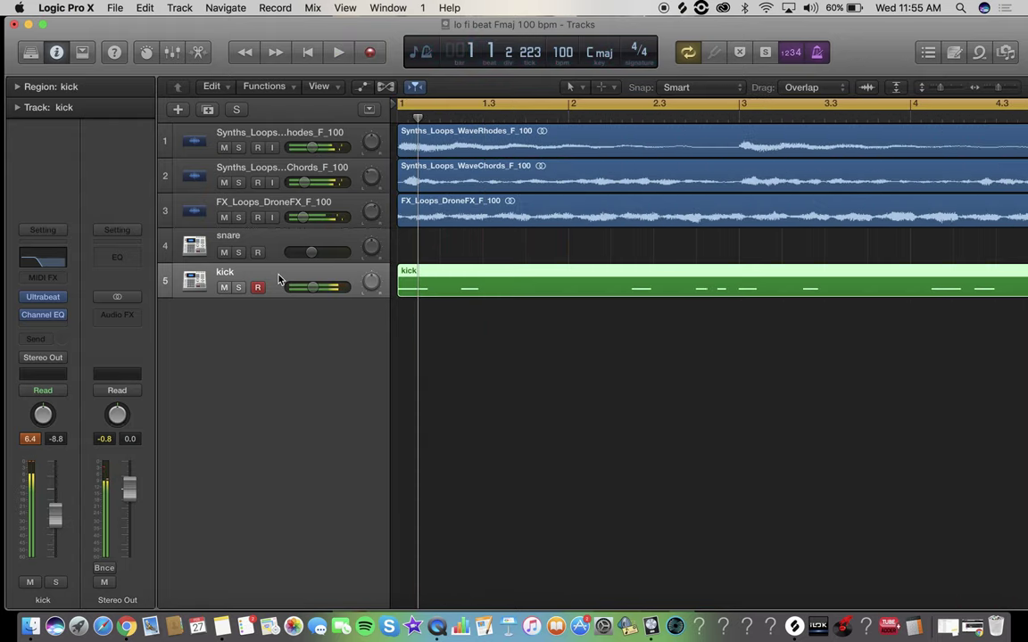
- Record a new snare pattern on track 4 across the eight-bar cycle, following the kick
left_click(255, 243)
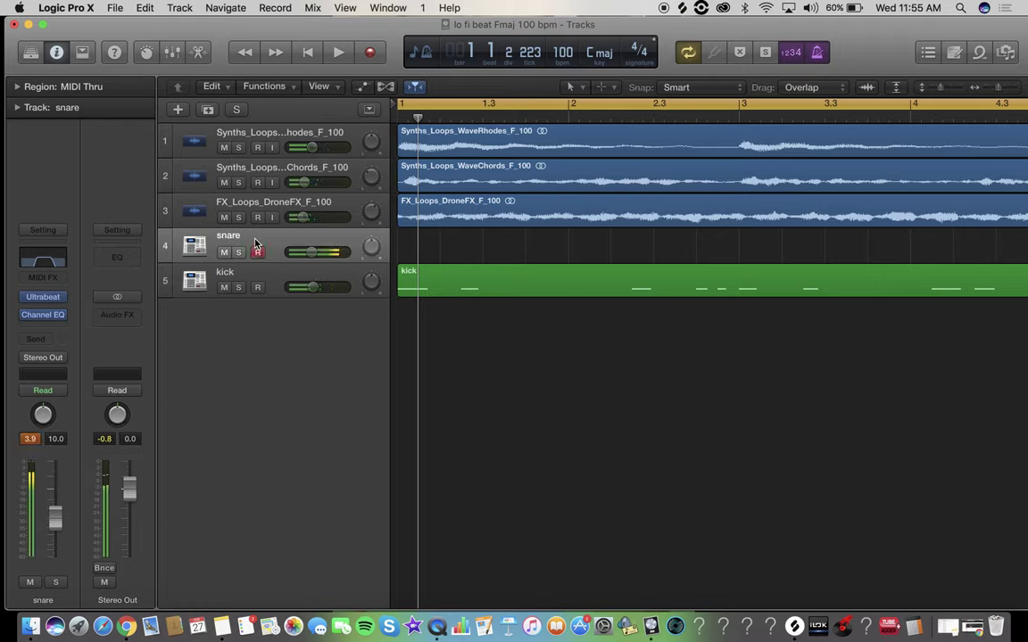
key("r")
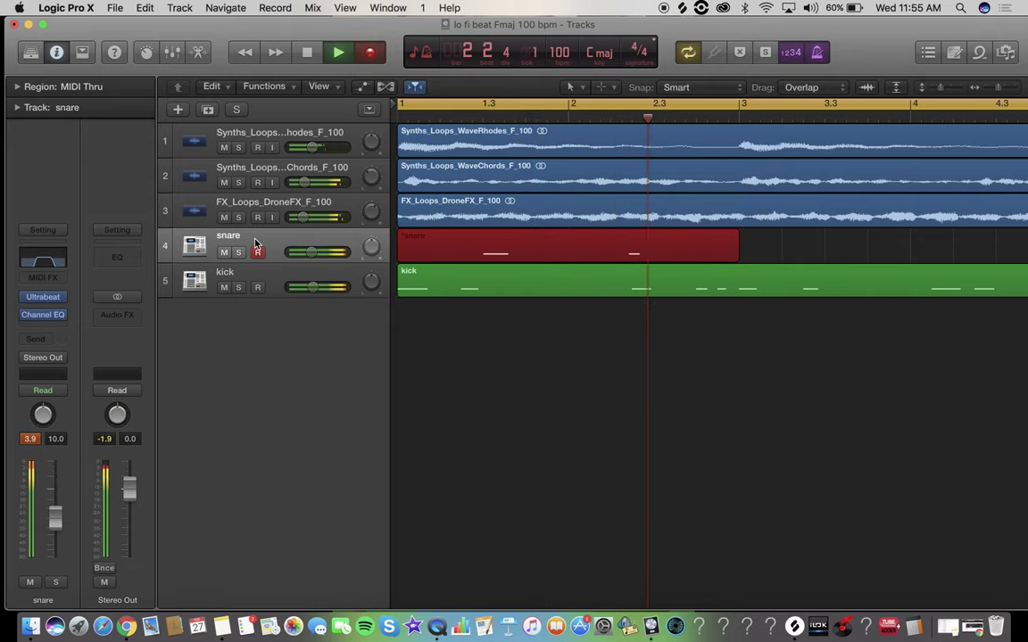
key("super+period")
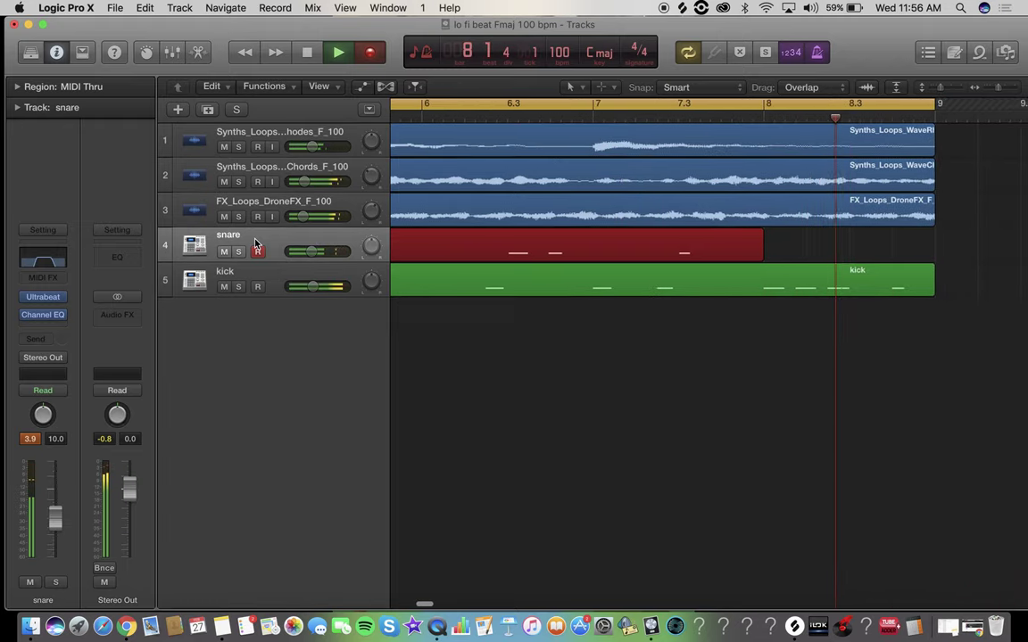
key("space")
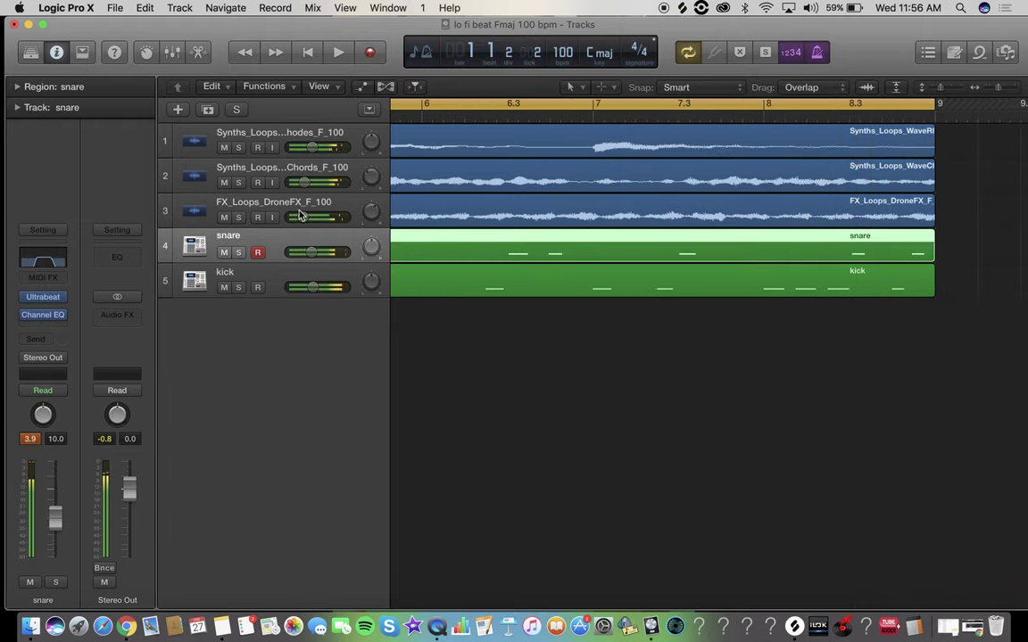
- Turn off the cycle, split the snare region before the stray note in bar 6 and trim that note off the second part's start
key("c")
left_click(501, 108)
key("space")
key("space")
key("super+t")
left_click(607, 245)
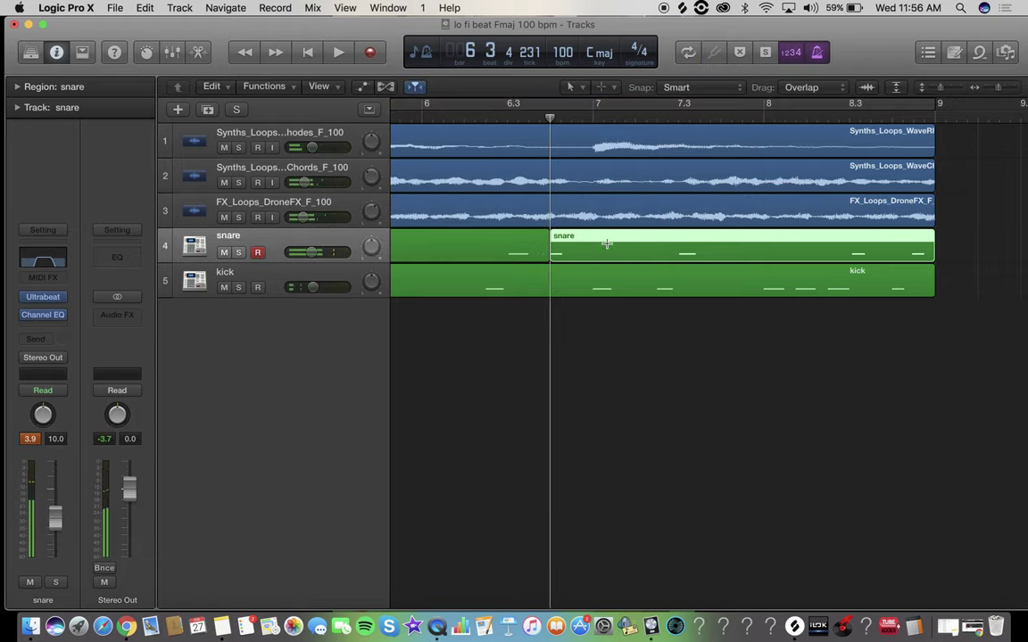
left_click_drag(554, 257, 604, 257)
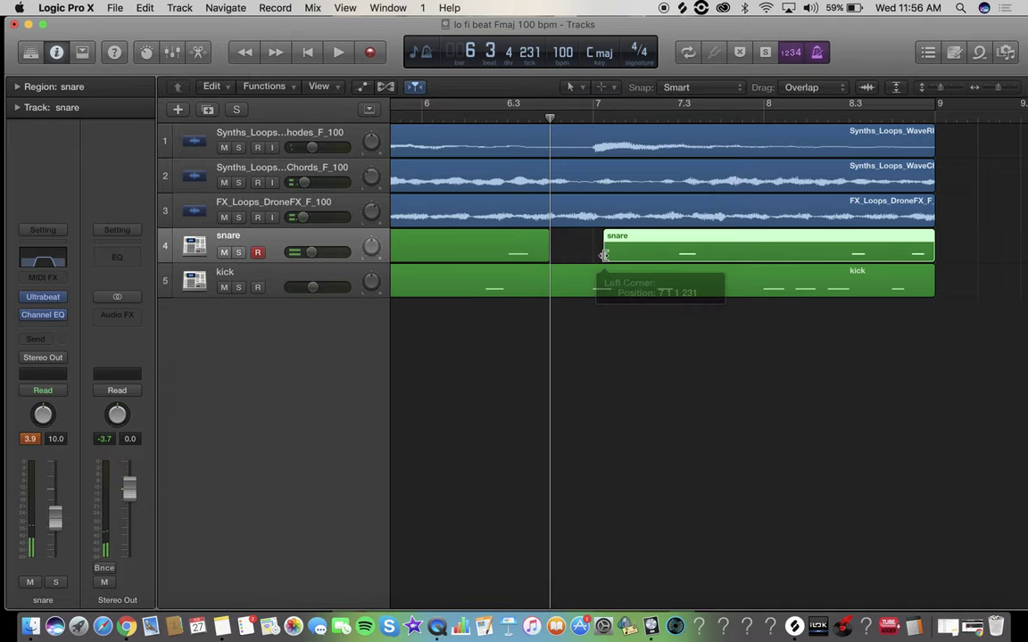
- Join the two snare regions into one and return the playhead to bar 1
left_click(575, 258)
left_click_drag(959, 248, 493, 254)
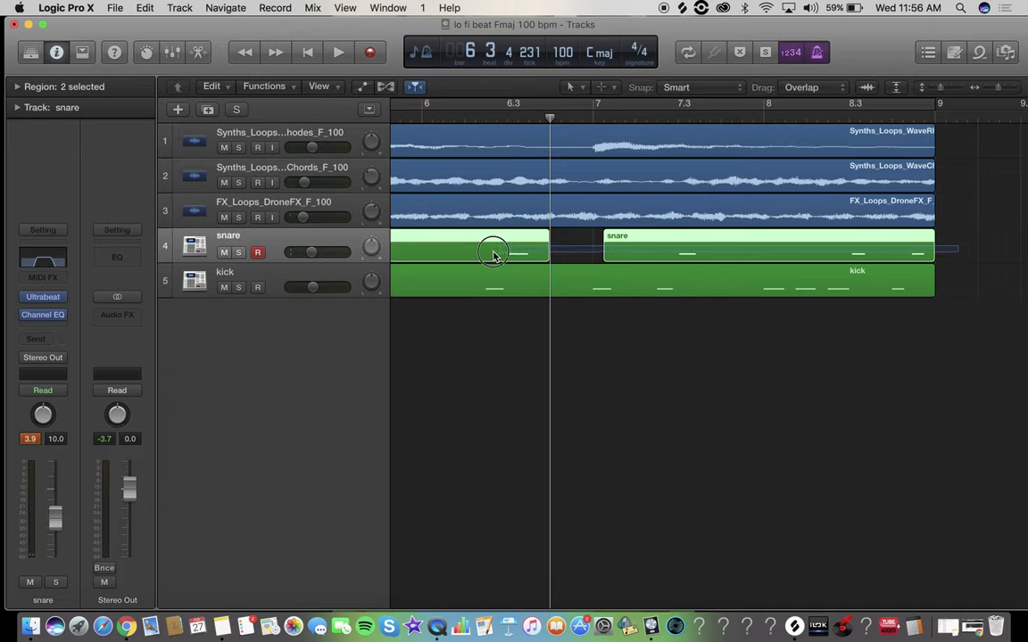
key("super+j")
key("Return")
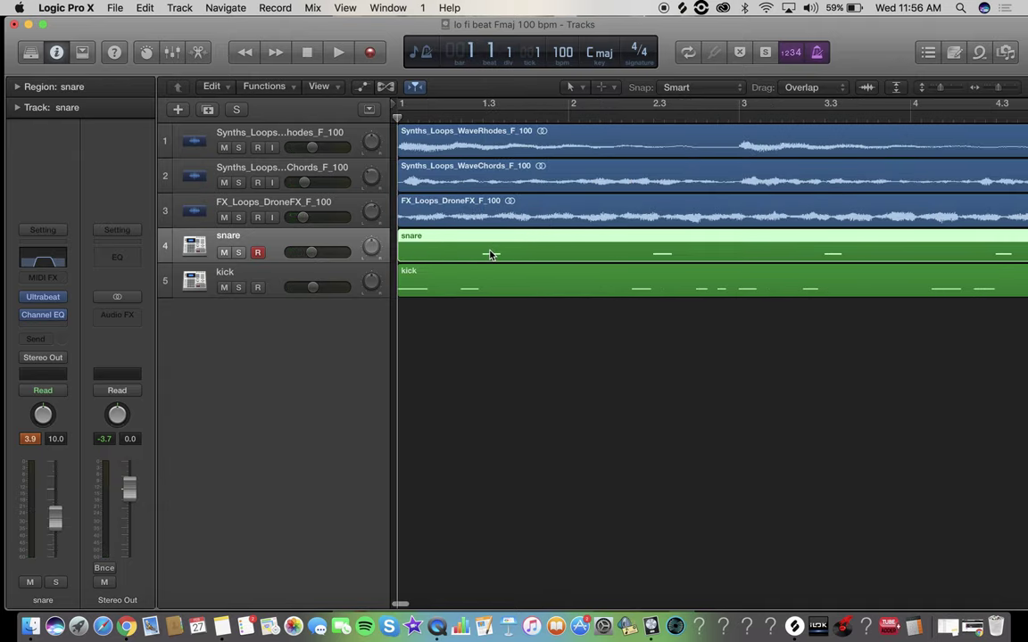
- Move the kick track above the snare track and lower its volume to -12.2 dB during playback
left_click(496, 281)
left_click(269, 275)
left_click_drag(269, 275, 267, 243)
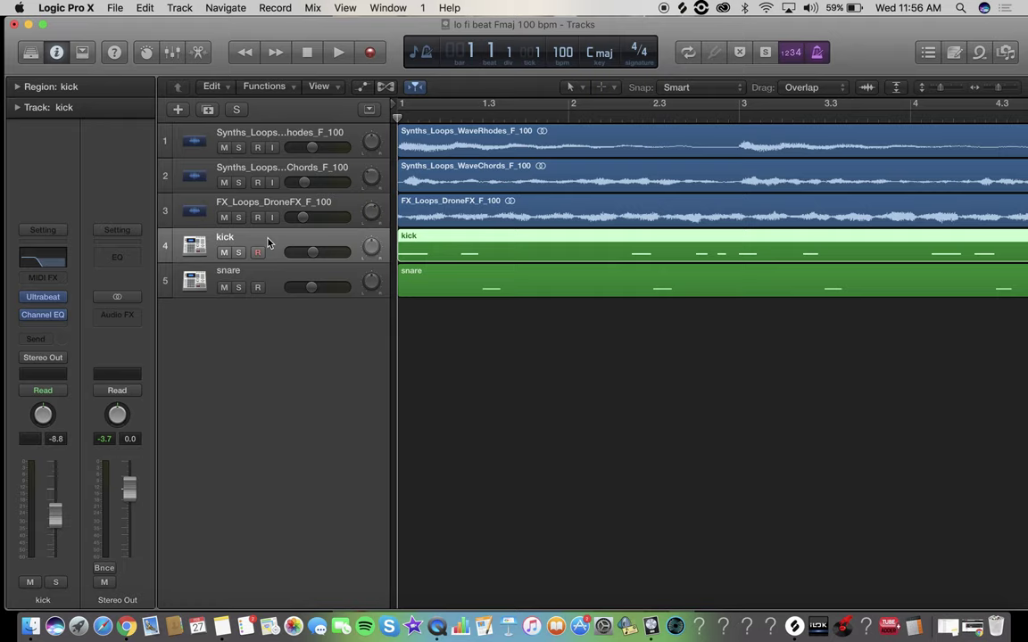
key("space")
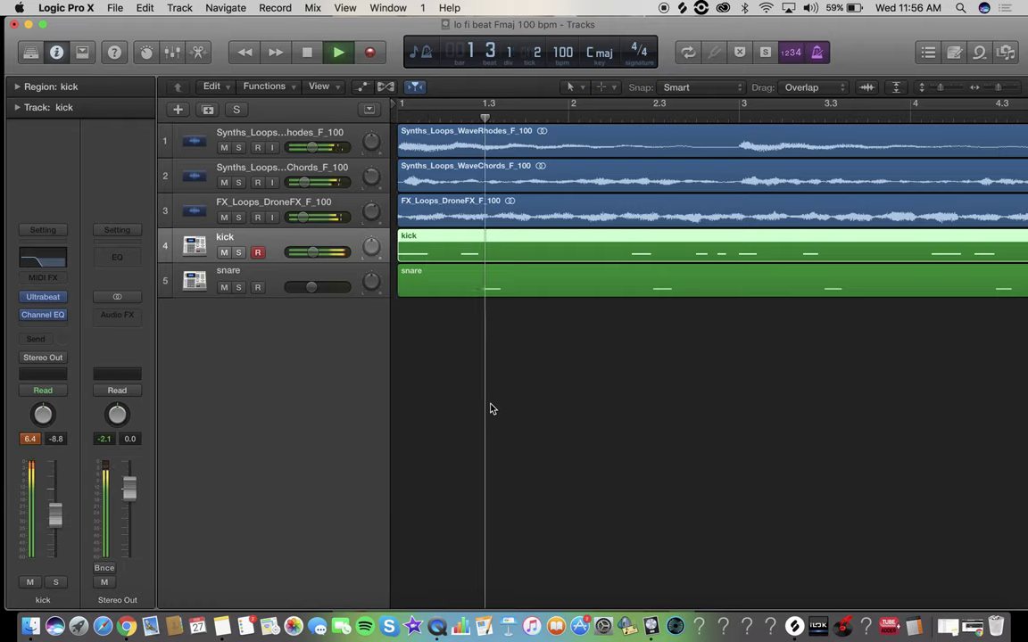
left_click_drag(314, 253, 309, 254)
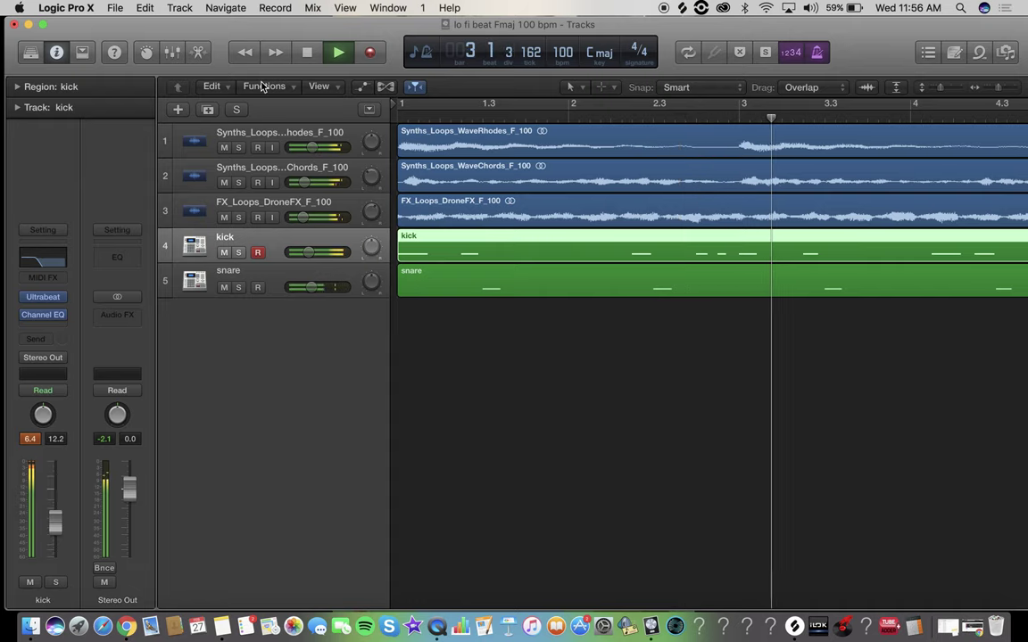
- Add an Ultrabeat software instrument track and load the Cloud Hip-Hop preset
left_click(179, 109)
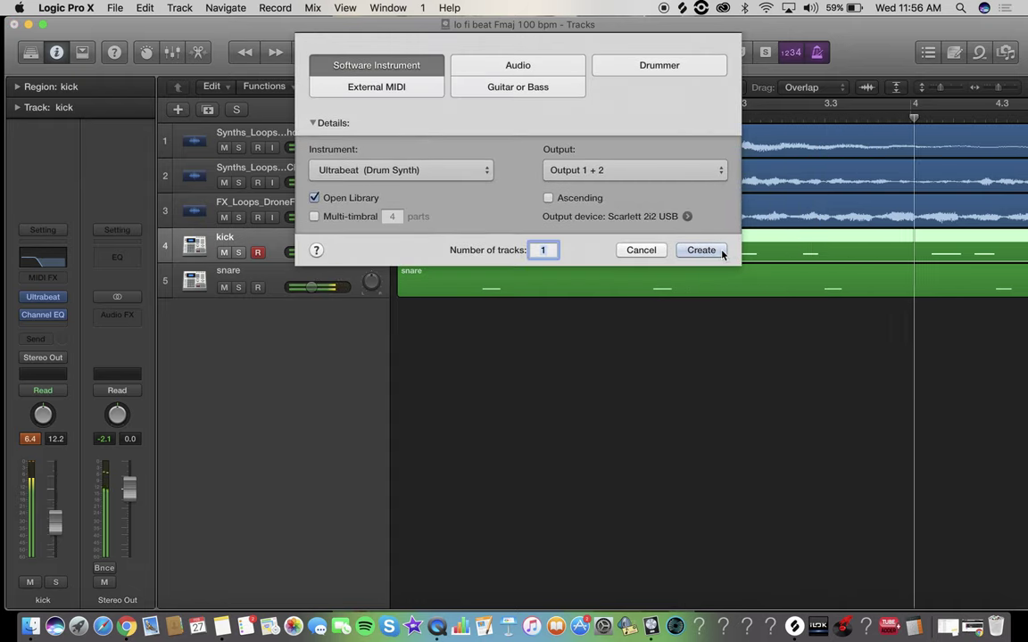
left_click(722, 253)
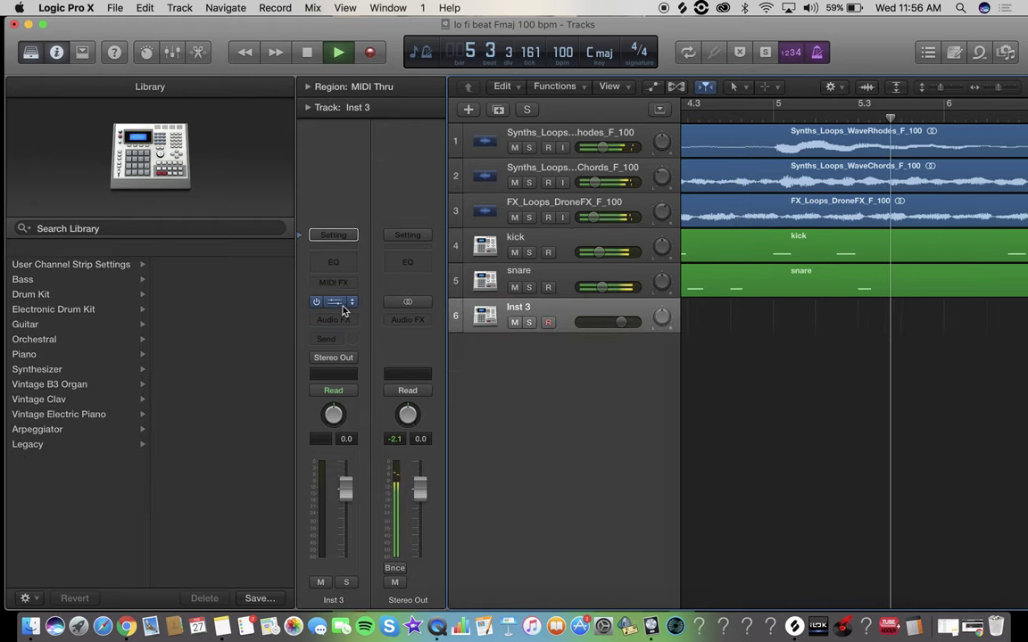
left_click(154, 164)
left_click(147, 82)
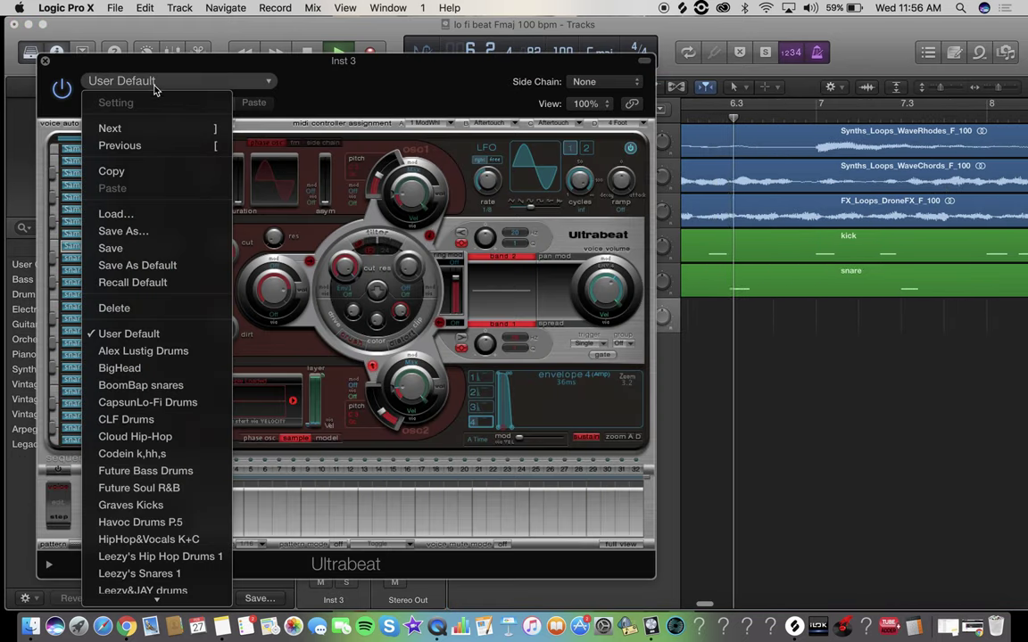
scroll(131, 408, "down", 5)
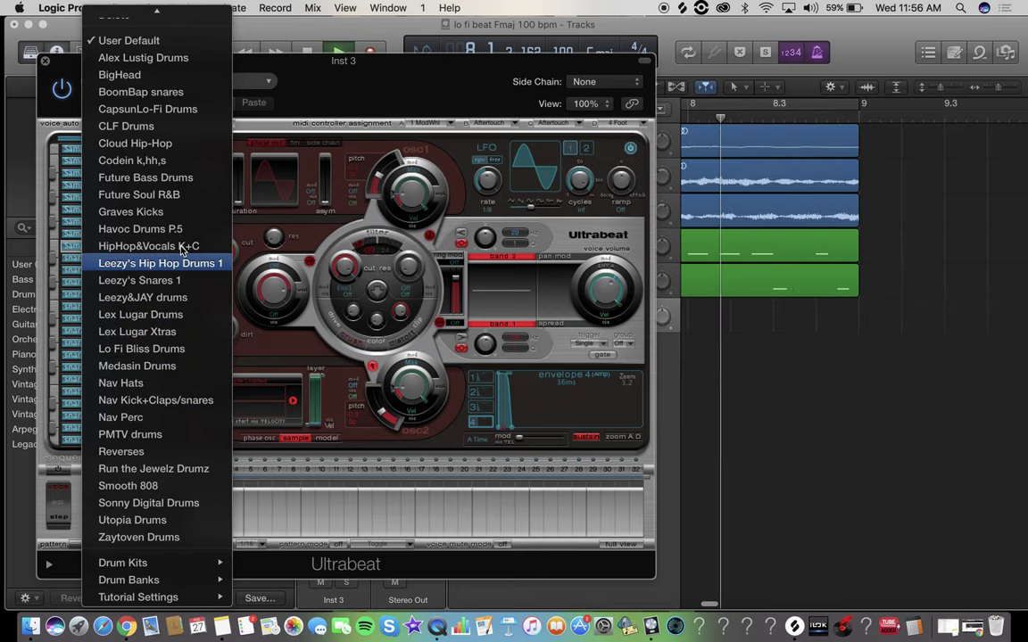
left_click(167, 145)
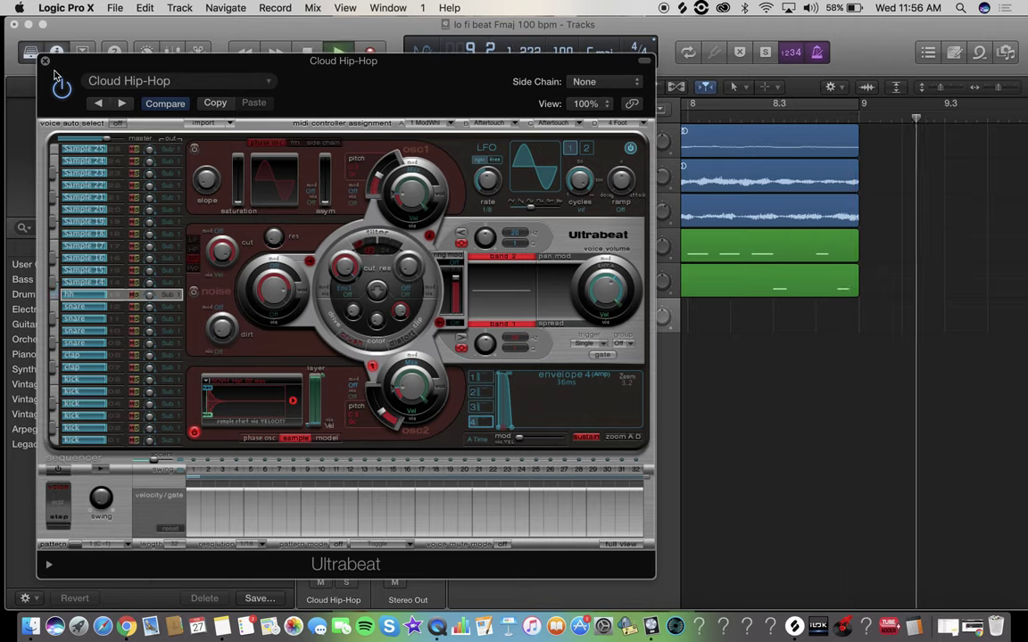
- Turn the cycle back on, audition Cloud Hip-Hop over the beat from bar 1 and close Ultrabeat
key("c")
key("Return")
key("space")
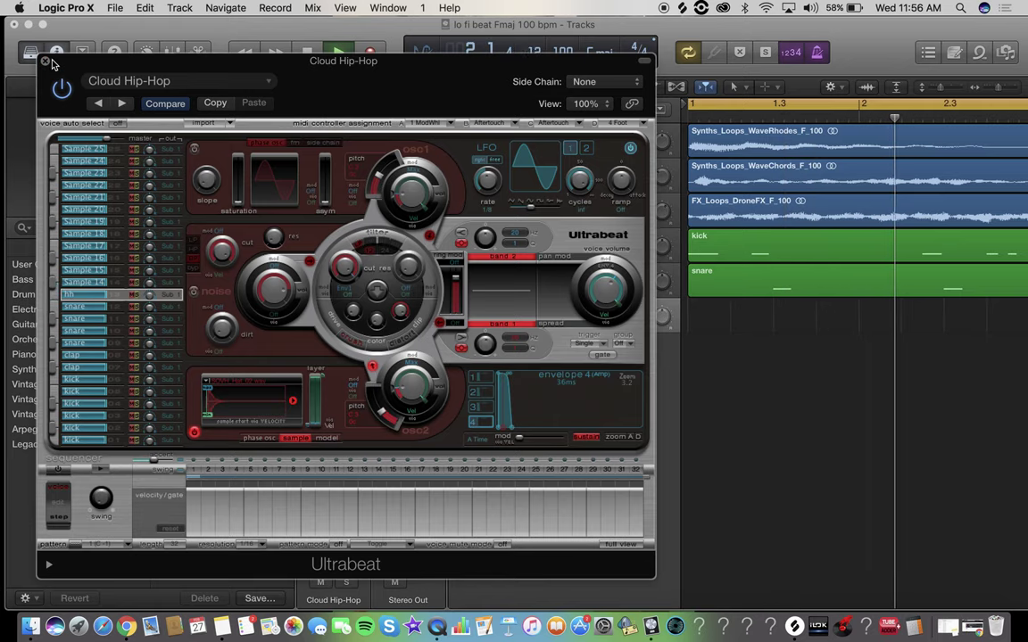
left_click(46, 62)
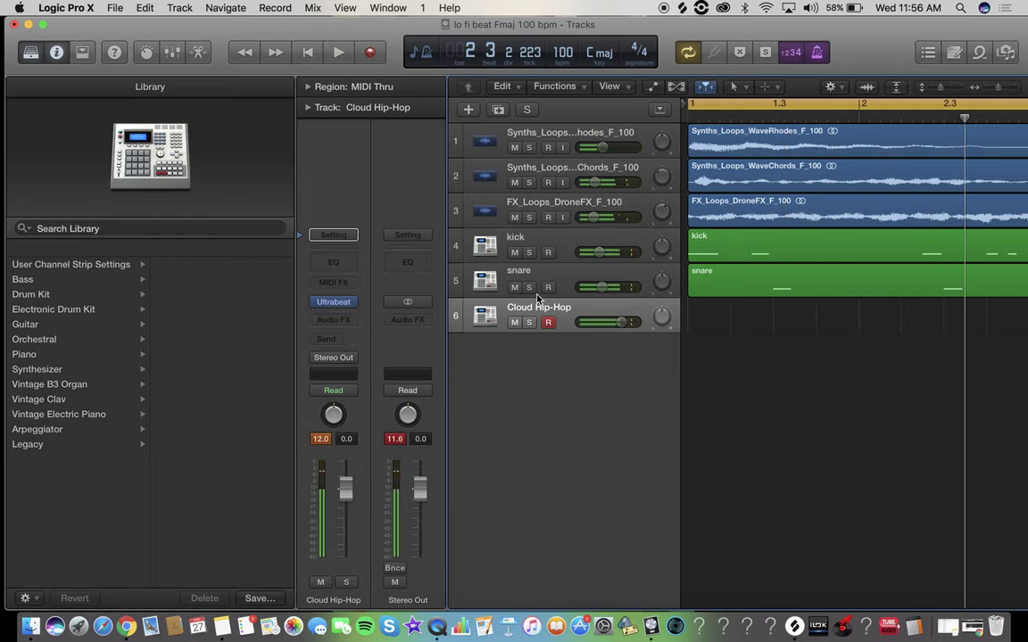
- Lower the Cloud Hip-Hop track's volume to -17.4 dB and record a hi-hat pattern across the eight-bar cycle
left_click_drag(598, 325, 515, 329)
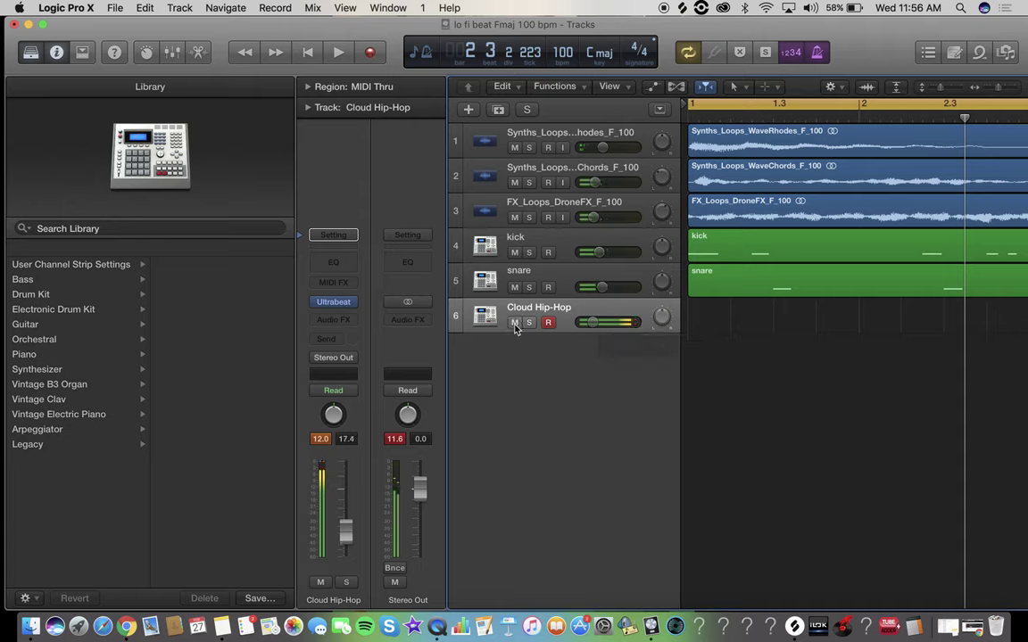
key("r")
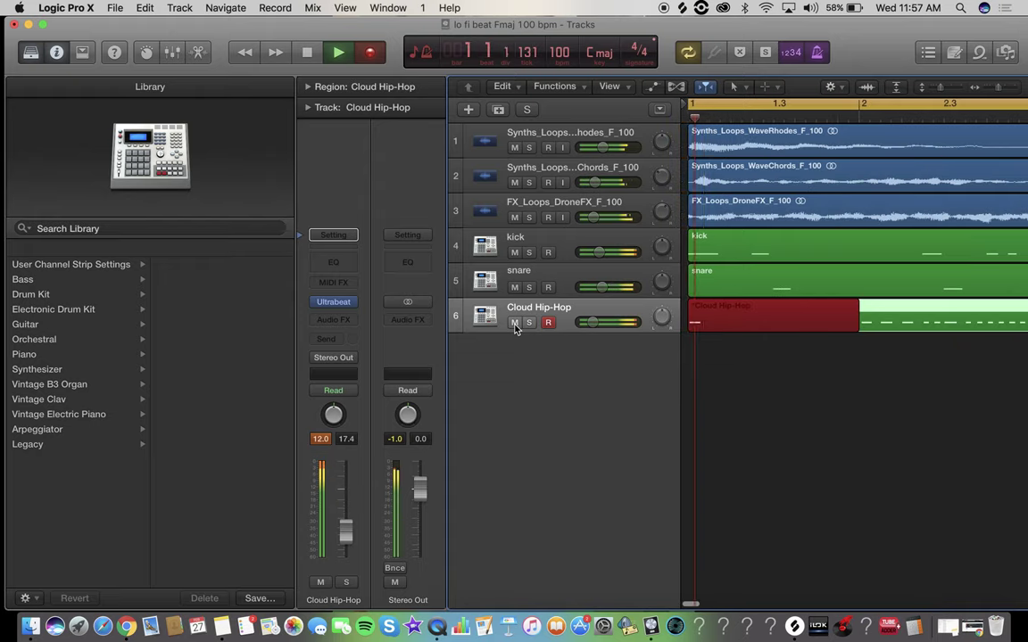
key("space")
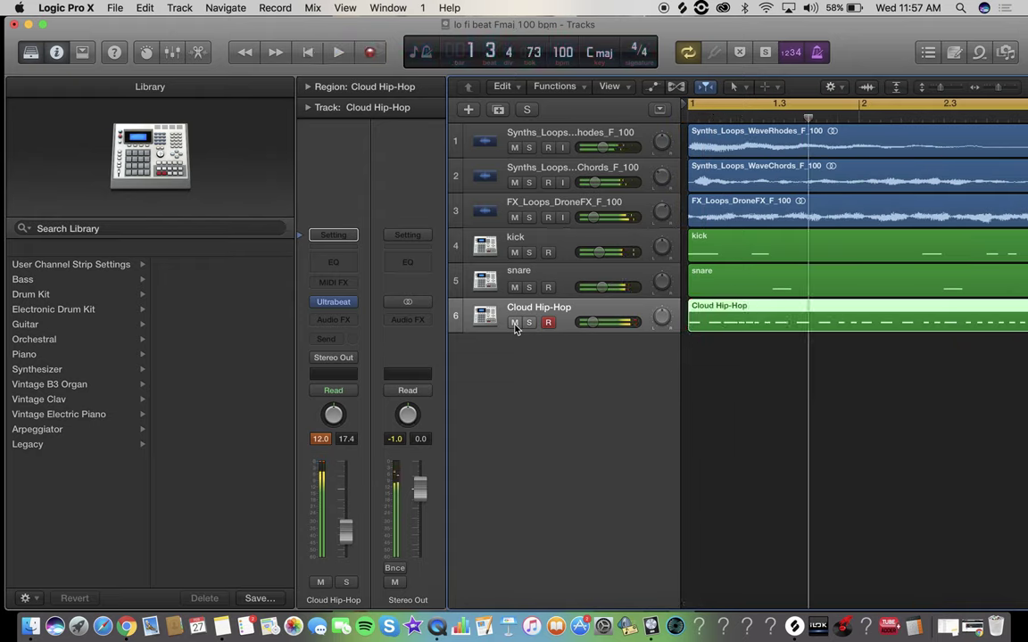
- Rename the Cloud Hip-Hop track to hh and, during playback, set its volume to -22.5 dB and pan to +19
key("space")
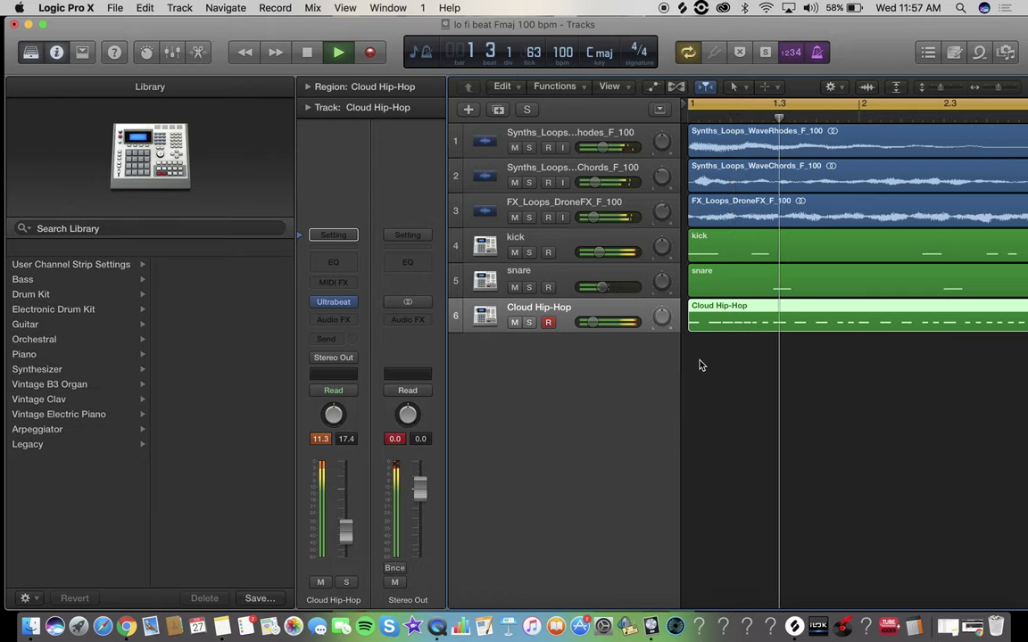
double_click(576, 309)
type("hh")
key("Return")
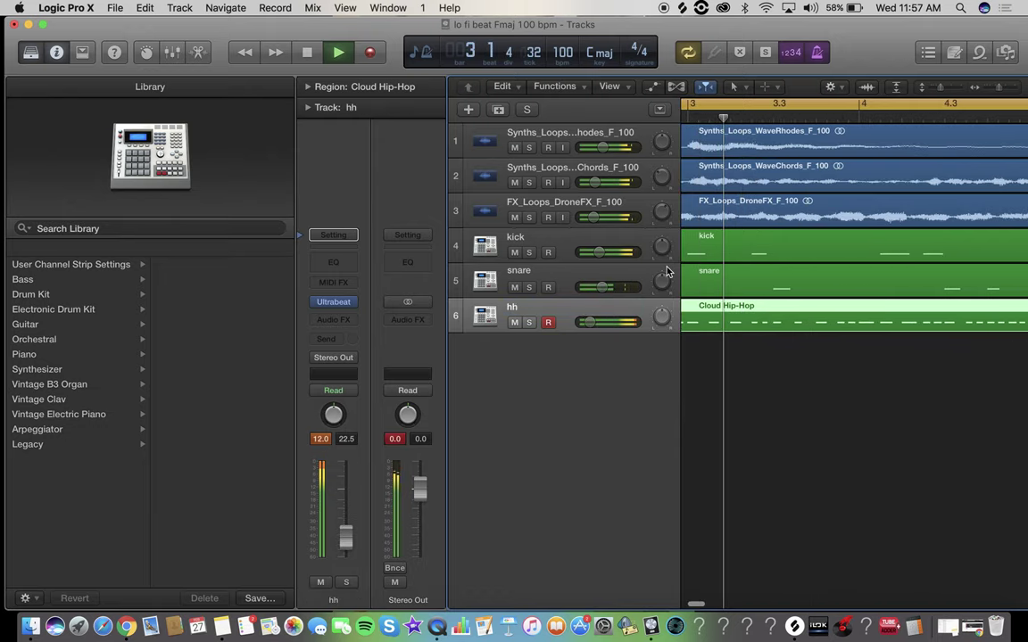
left_click_drag(661, 315, 661, 299)
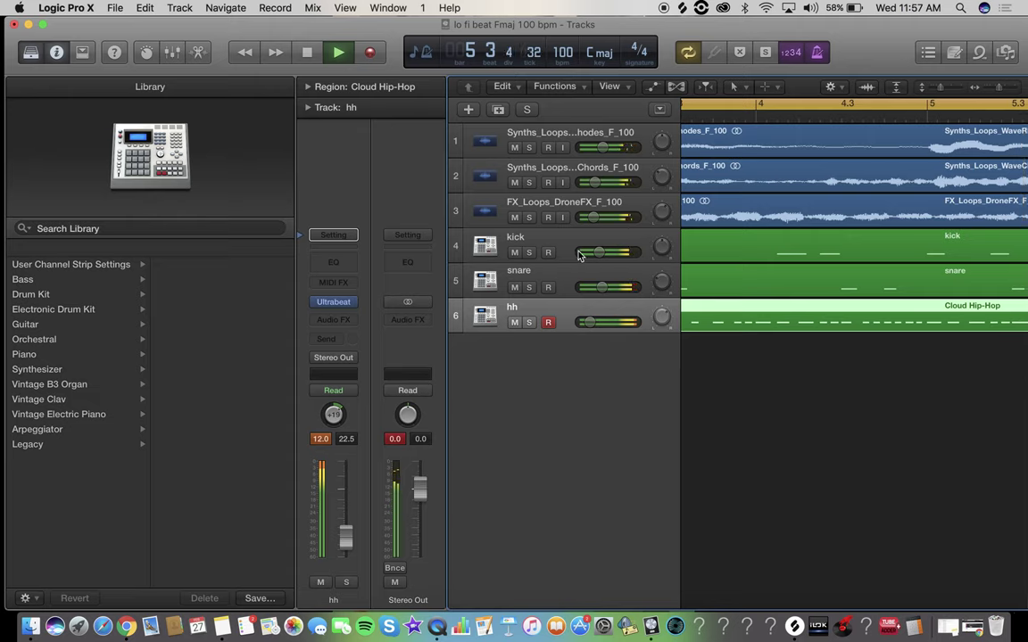
- Listen to the beat with the WaveChords track muted, and audition the WaveRhodes track soloed
left_click(515, 183)
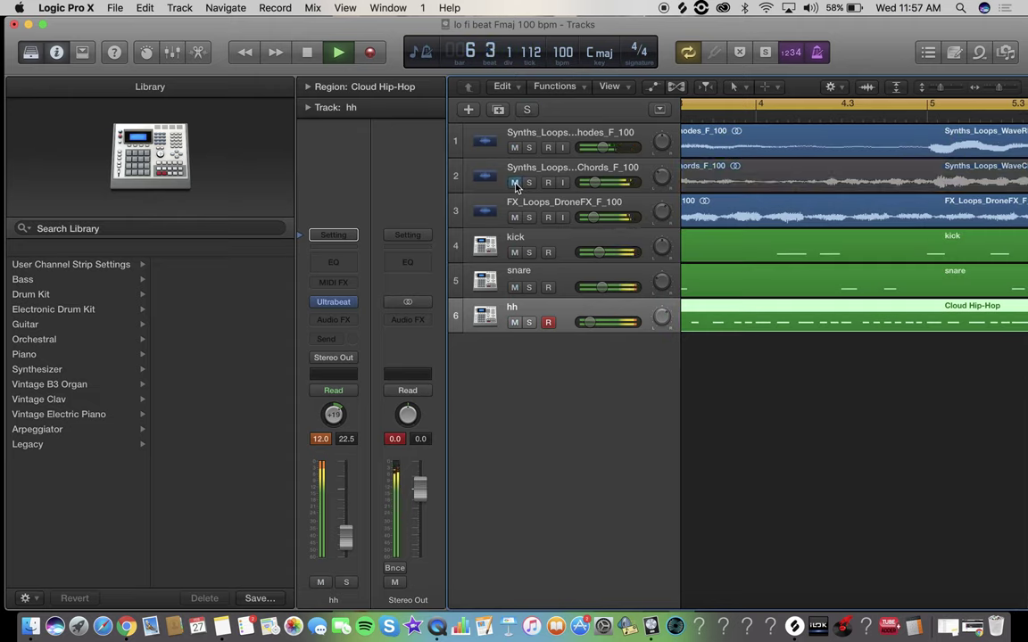
left_click(546, 156)
left_click(530, 148)
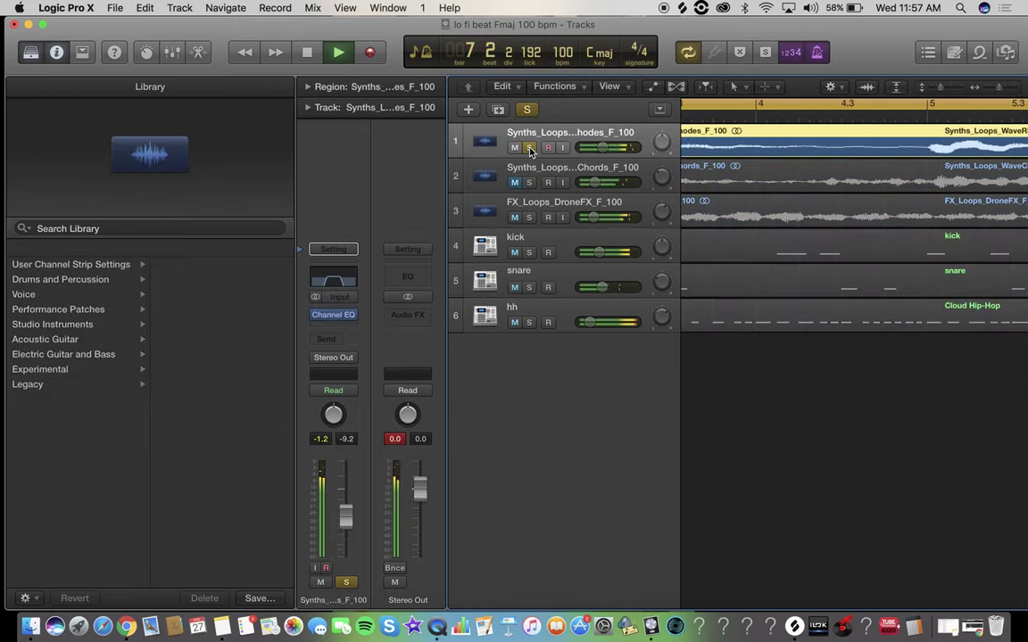
left_click(530, 148)
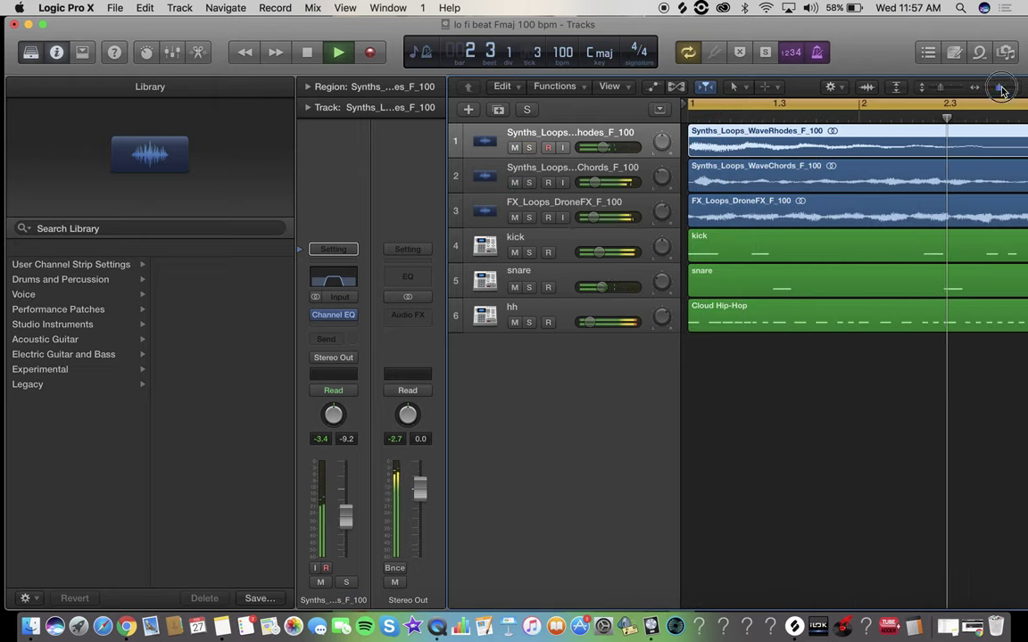
- Add a Nexus 2 software instrument track and move it directly above the kick track
left_click_drag(1003, 87, 999, 90)
scroll(917, 295, "down", 5)
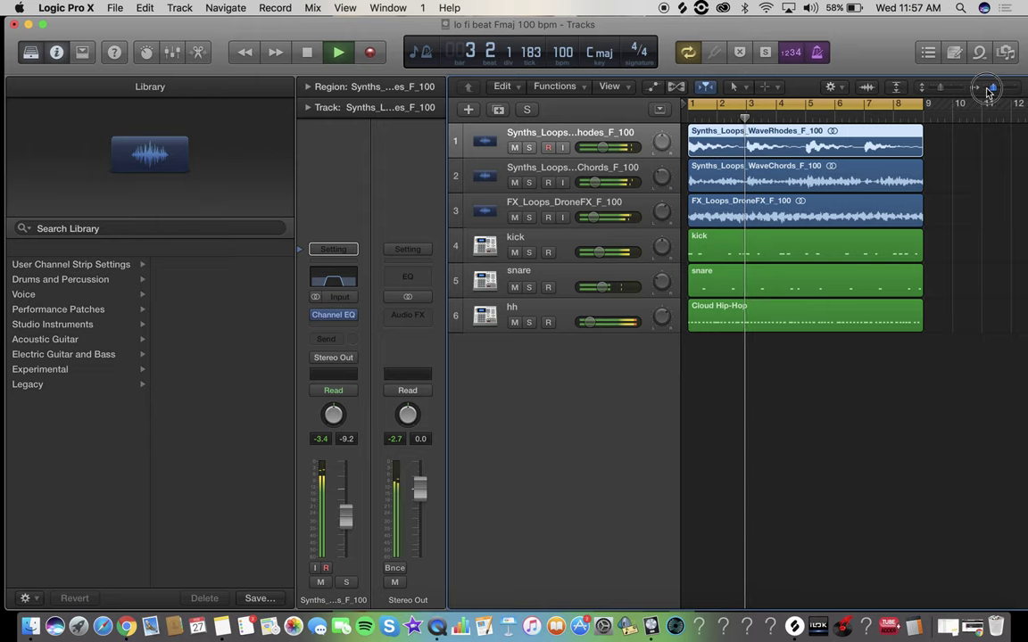
left_click(868, 441)
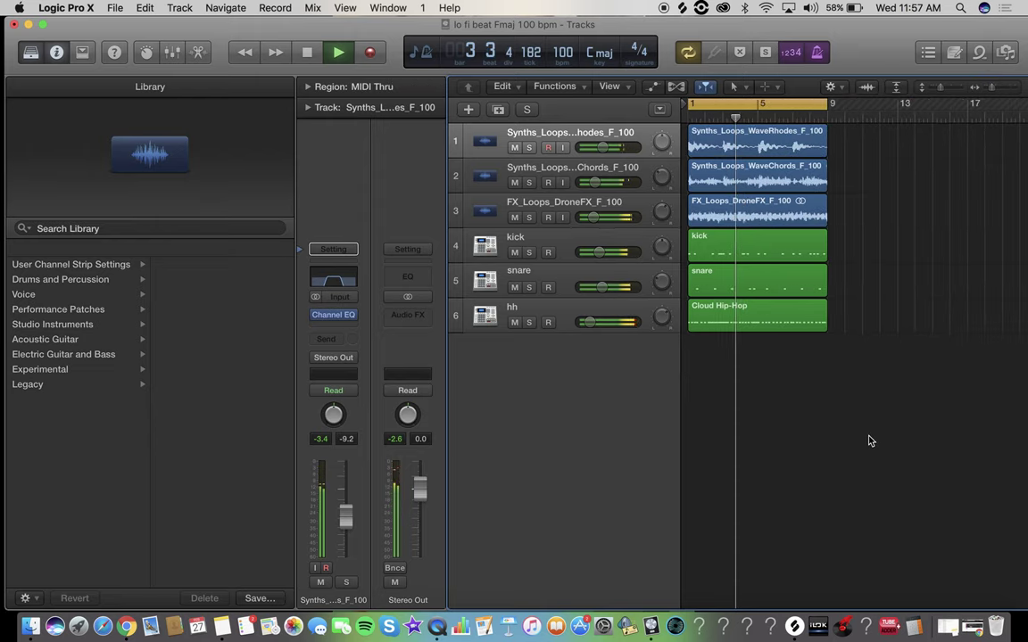
left_click(469, 111)
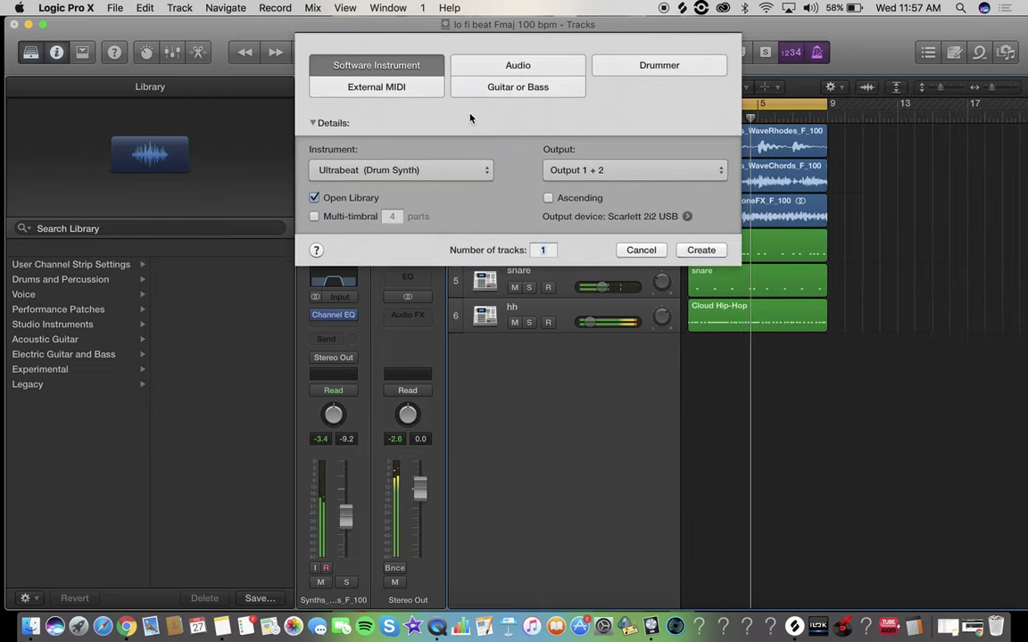
left_click(450, 176)
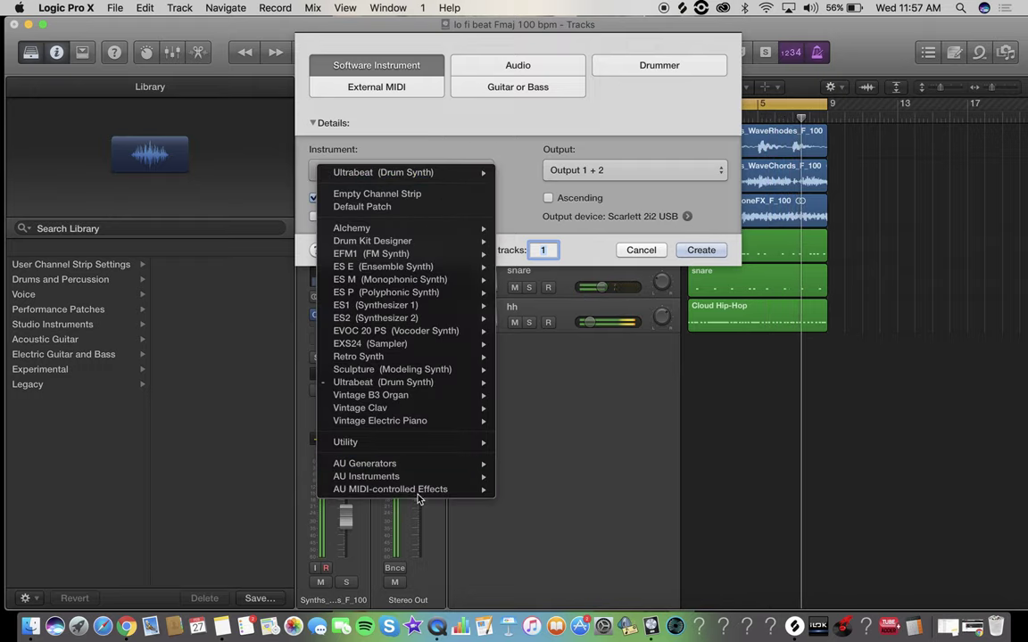
mouse_move(415, 492)
mouse_move(546, 517)
mouse_move(708, 521)
left_click(740, 514)
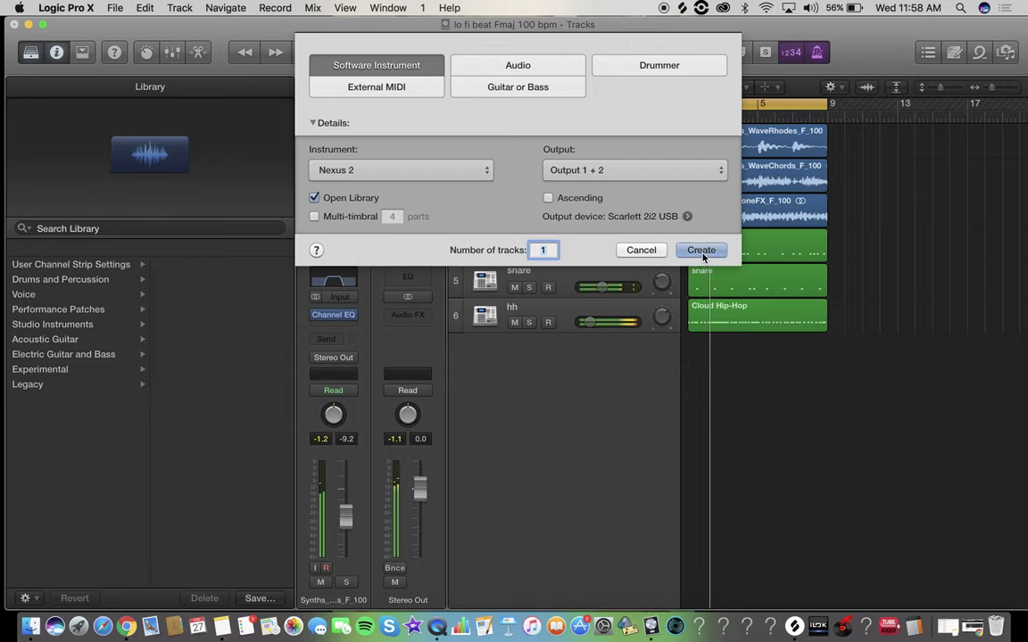
left_click(703, 255)
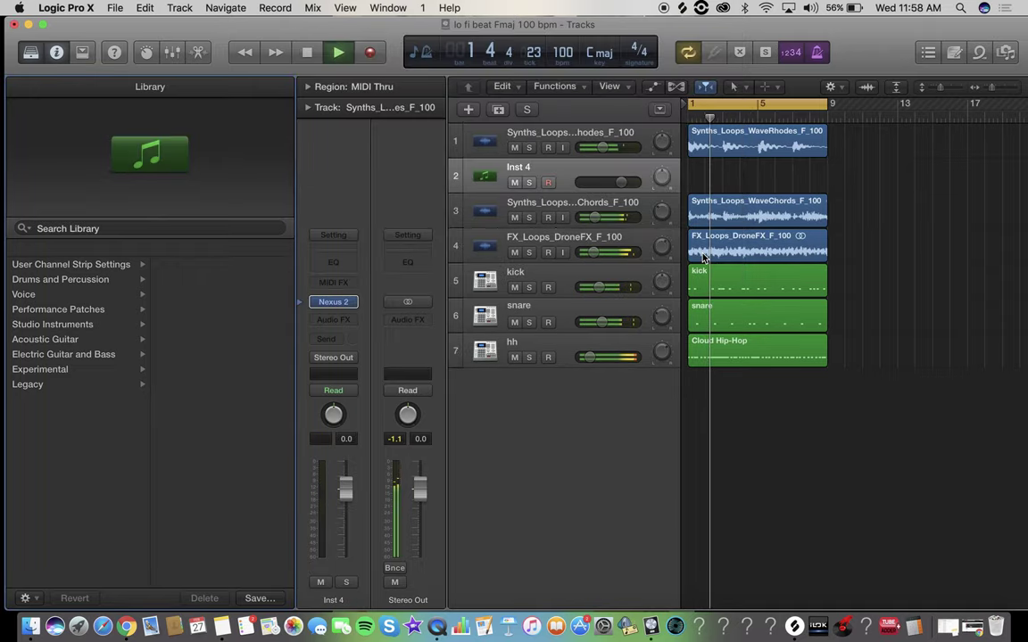
left_click_drag(549, 176, 549, 259)
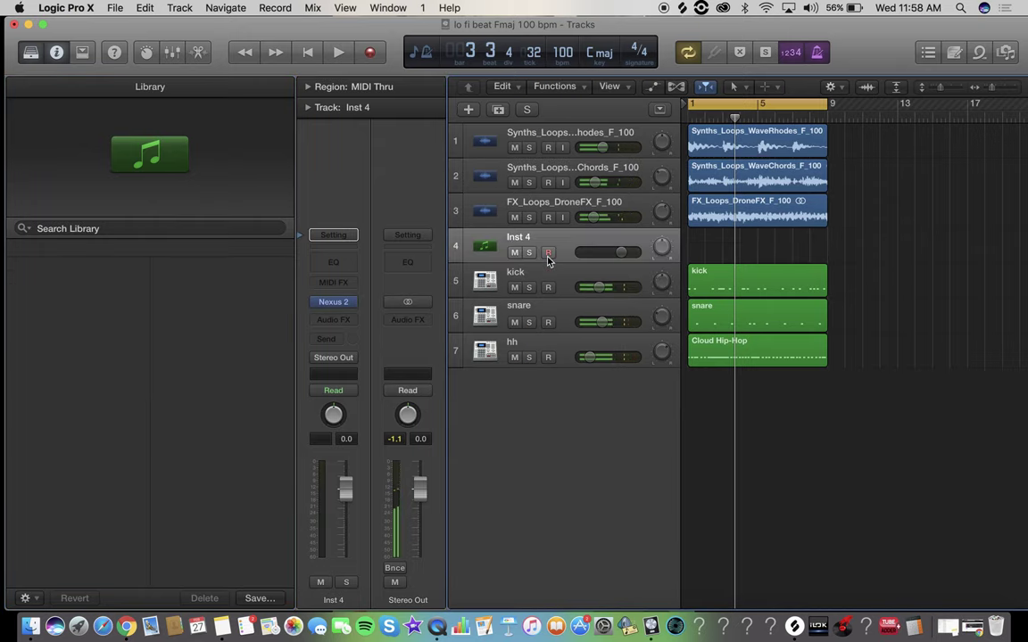
- Audition Bass presets in Nexus 2 on the Inst 4 track and load BA Basic Pulse
left_click(333, 302)
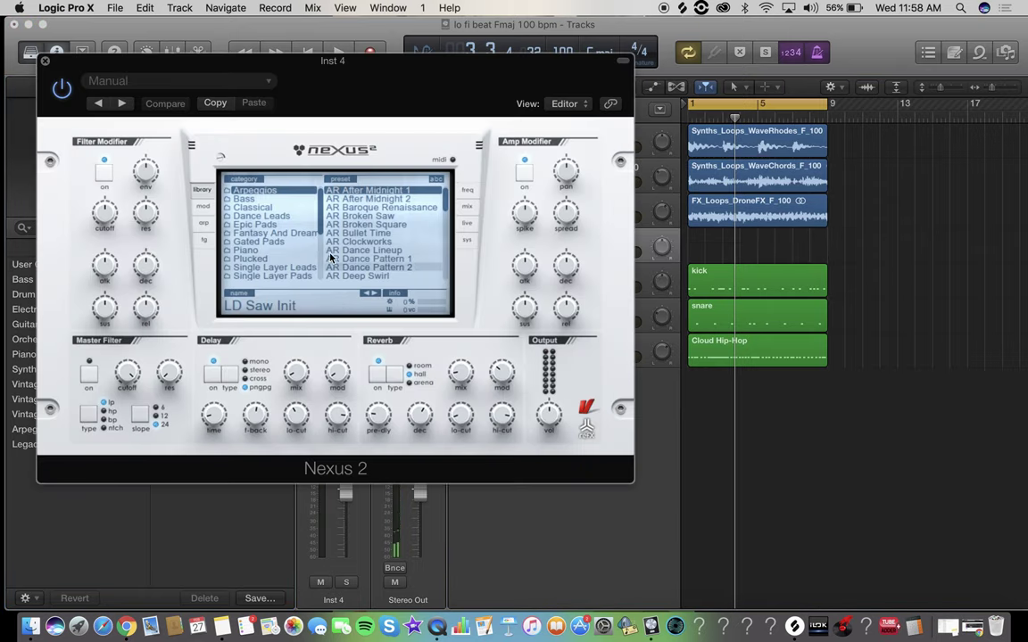
left_click(279, 202)
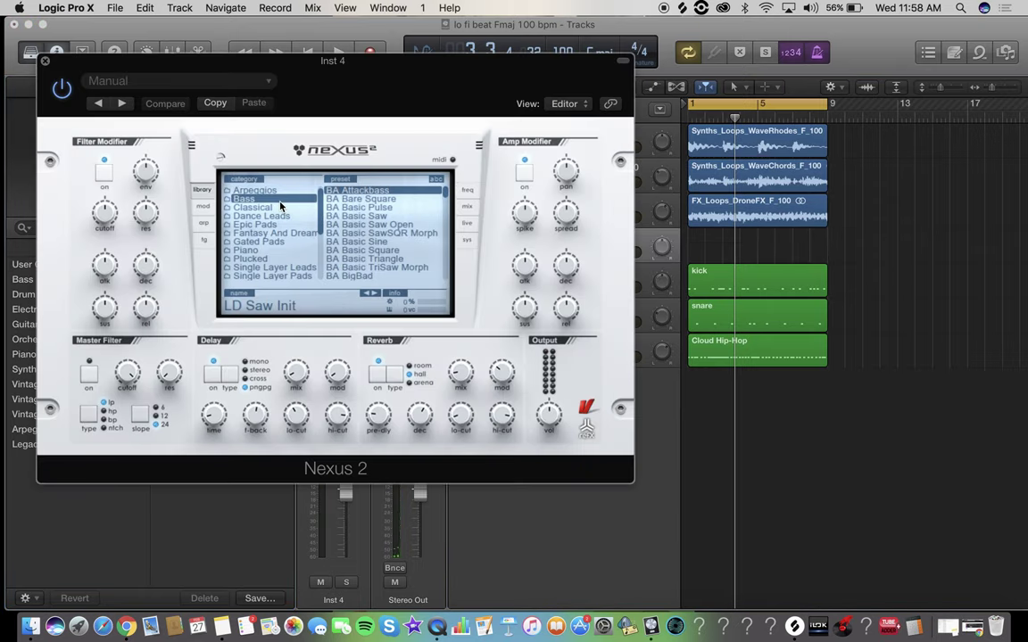
left_click(350, 195)
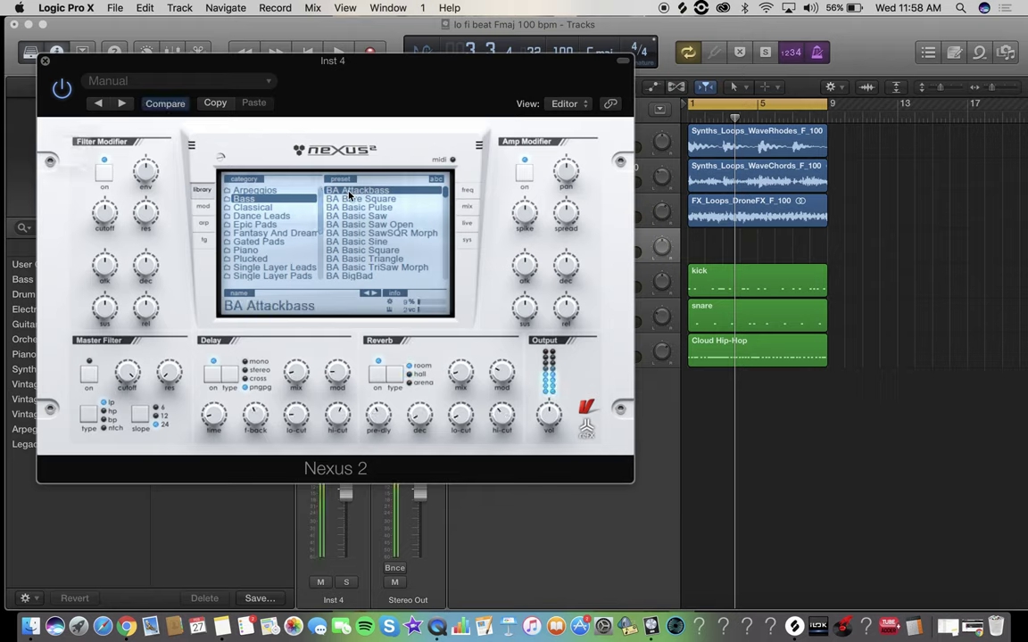
left_click(351, 199)
key("space")
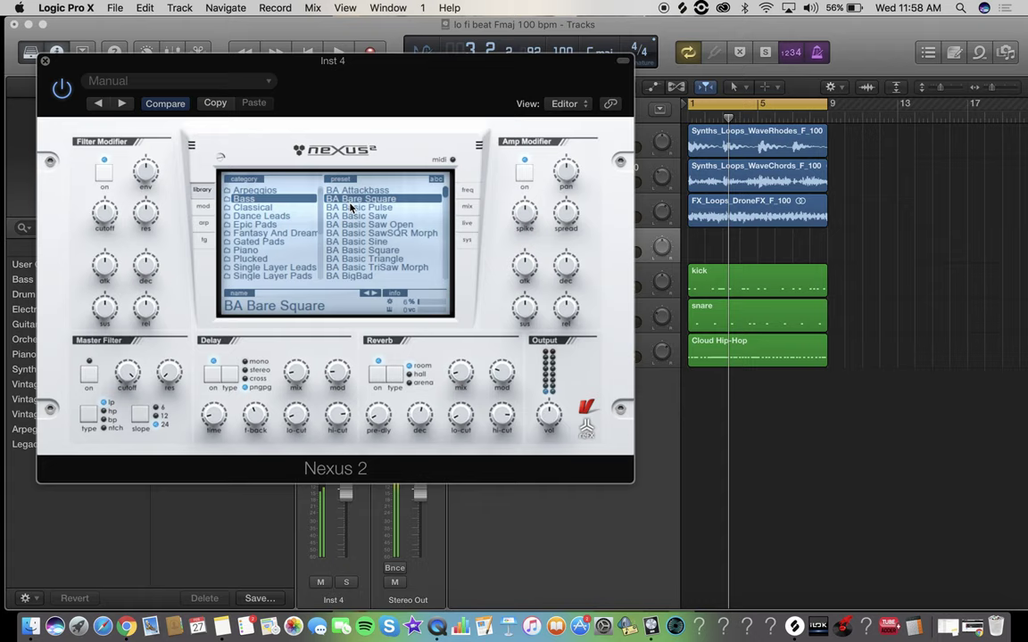
left_click(351, 207)
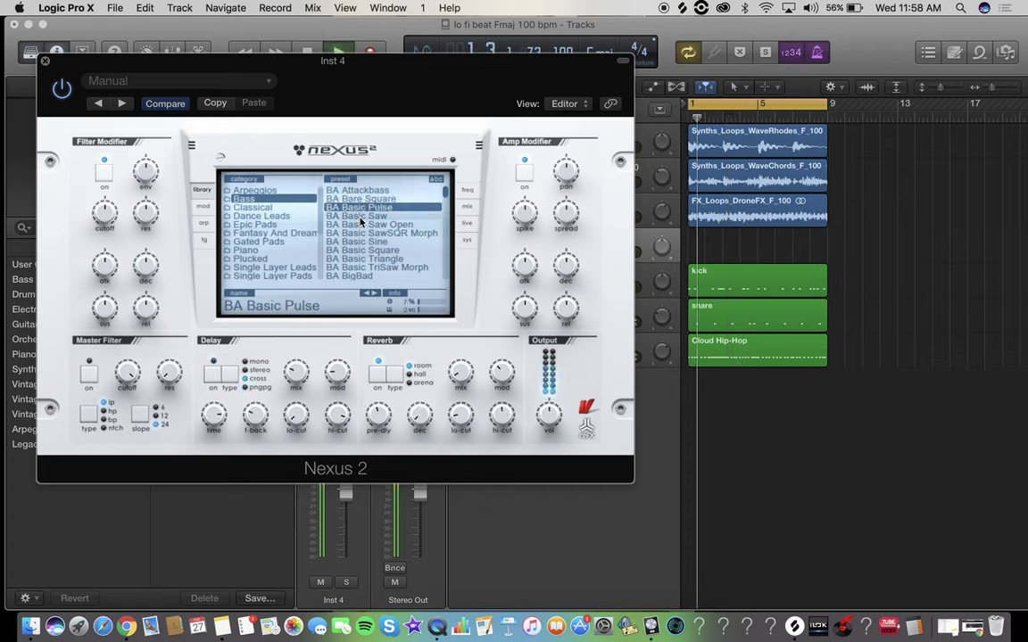
key("space")
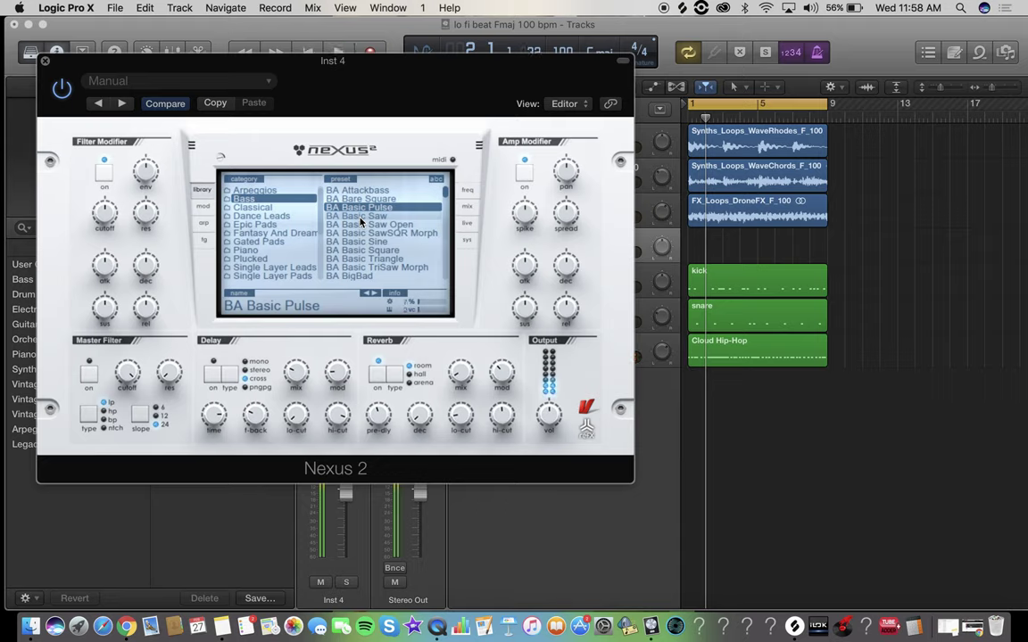
- Record a bass line on the Inst 4 track across the eight-bar cycle and close Nexus 2
key("space")
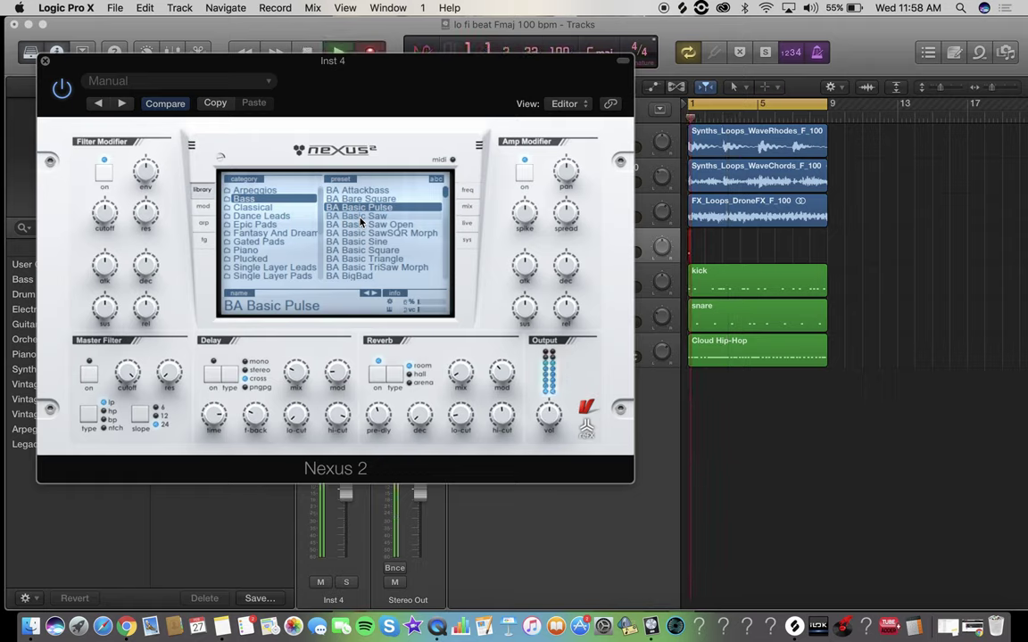
key("space")
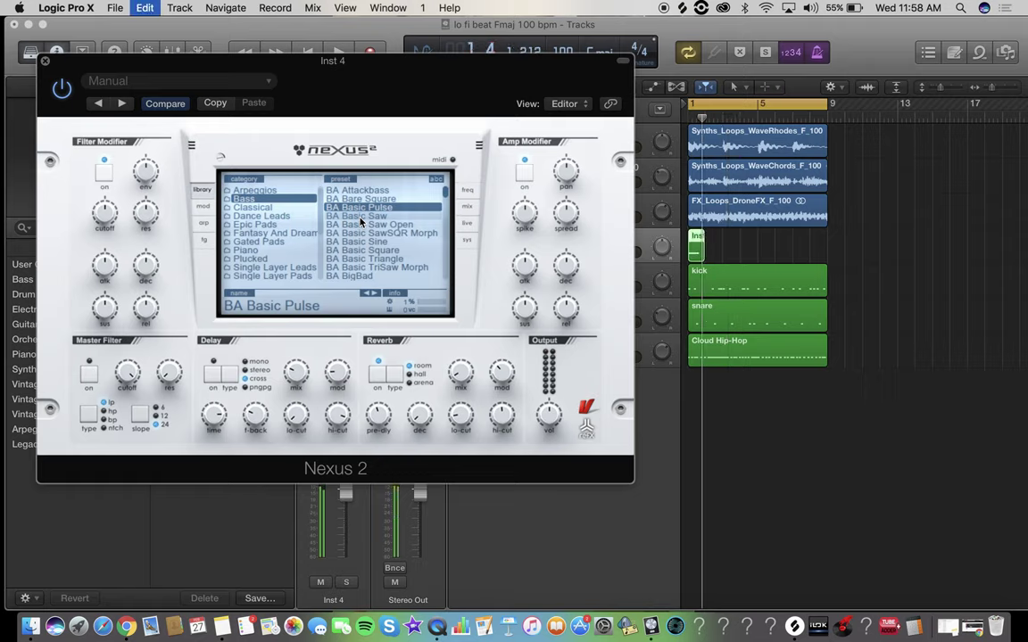
key("r")
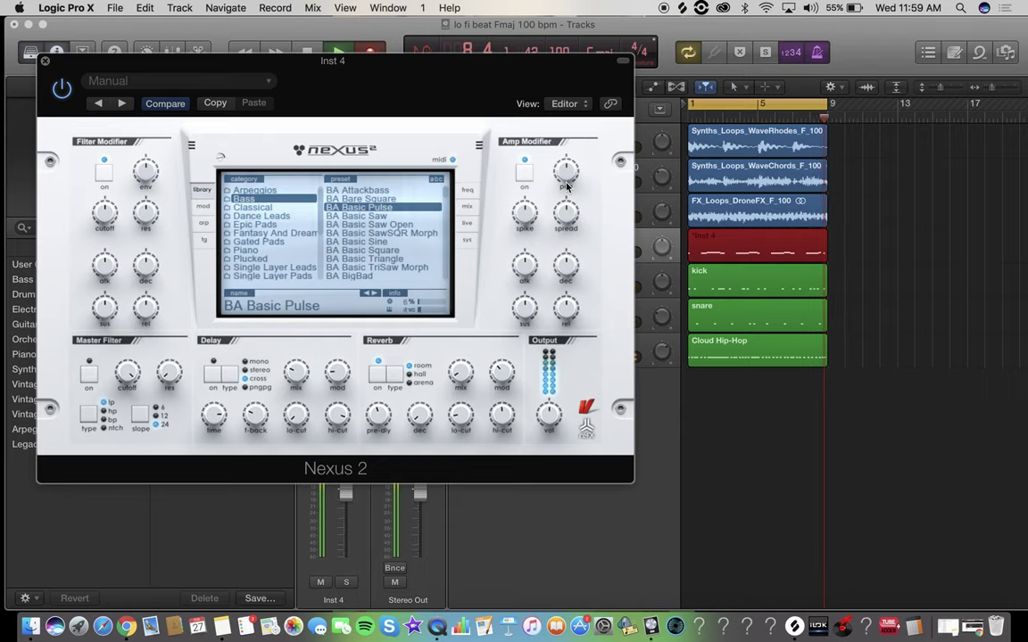
key("space")
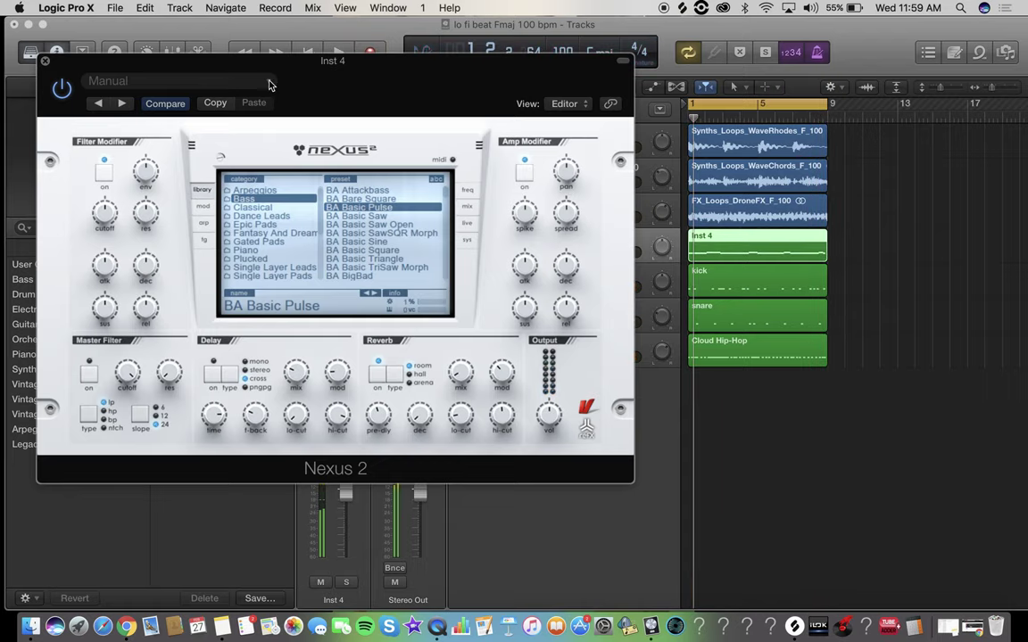
left_click(44, 64)
- Lower the Inst 4 bass track's volume to -10.4 dB during playback
left_click(911, 216)
left_click(701, 230)
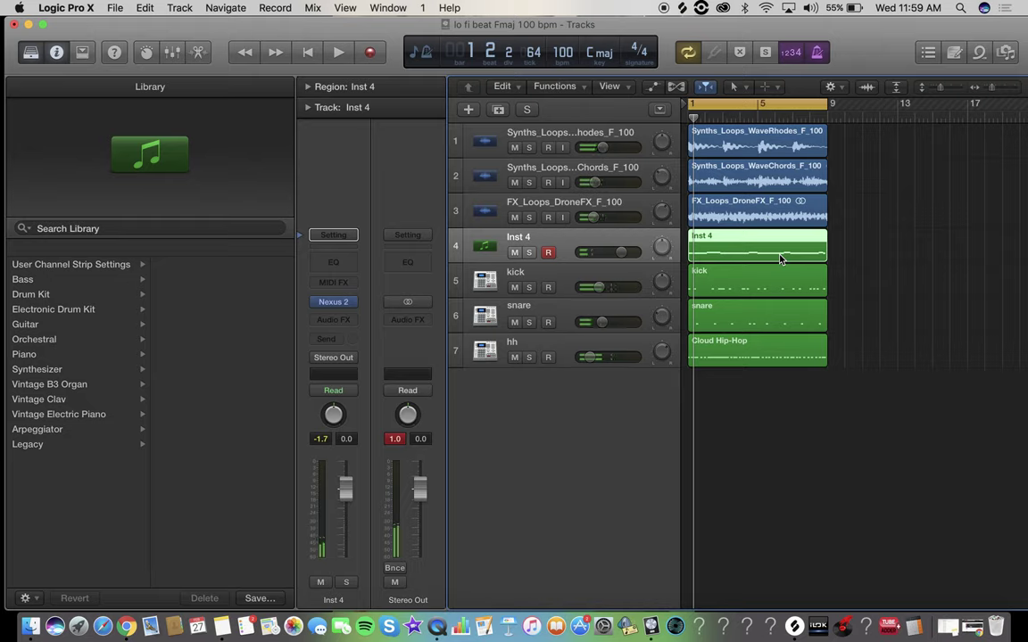
key("space")
left_click_drag(628, 257, 568, 255)
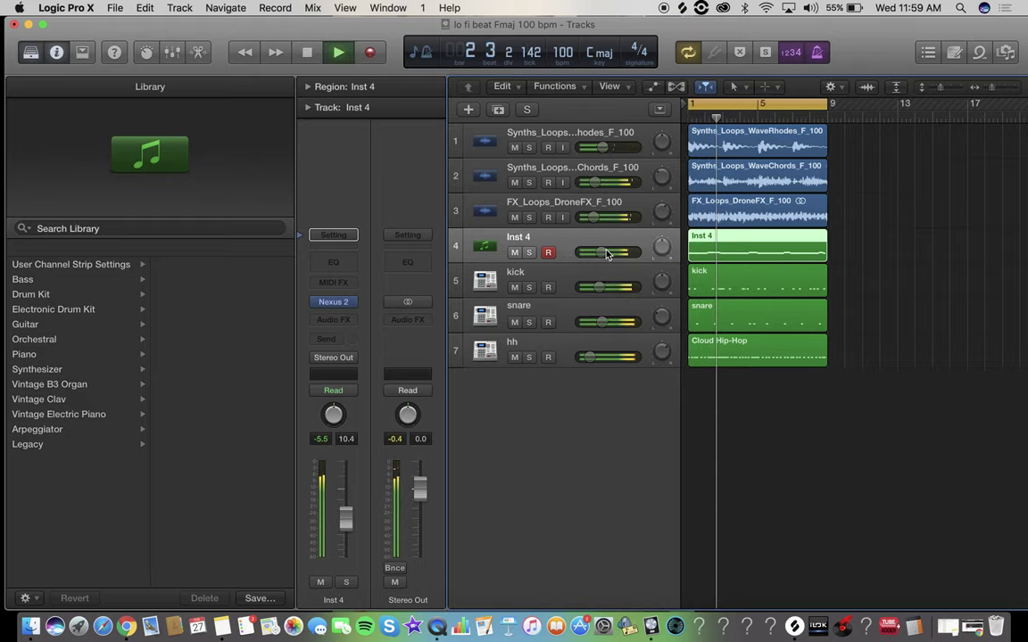
- Add a Channel EQ with the analyzer on to the soloed Inst 4 track and set a 205 Hz, 48 dB/Oct high cut
left_click(342, 278)
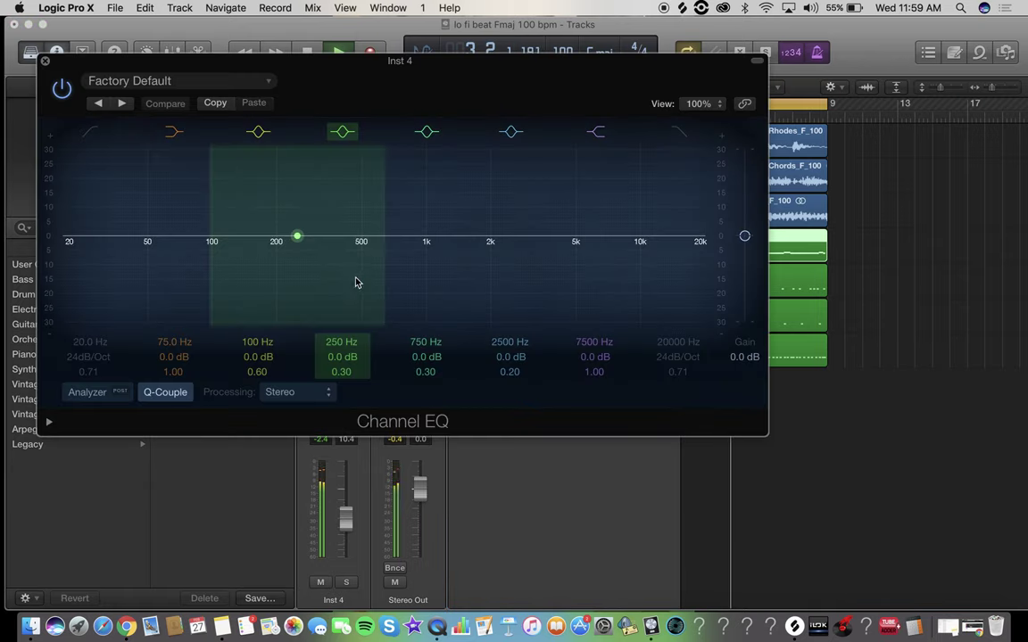
left_click(94, 393)
left_click(680, 132)
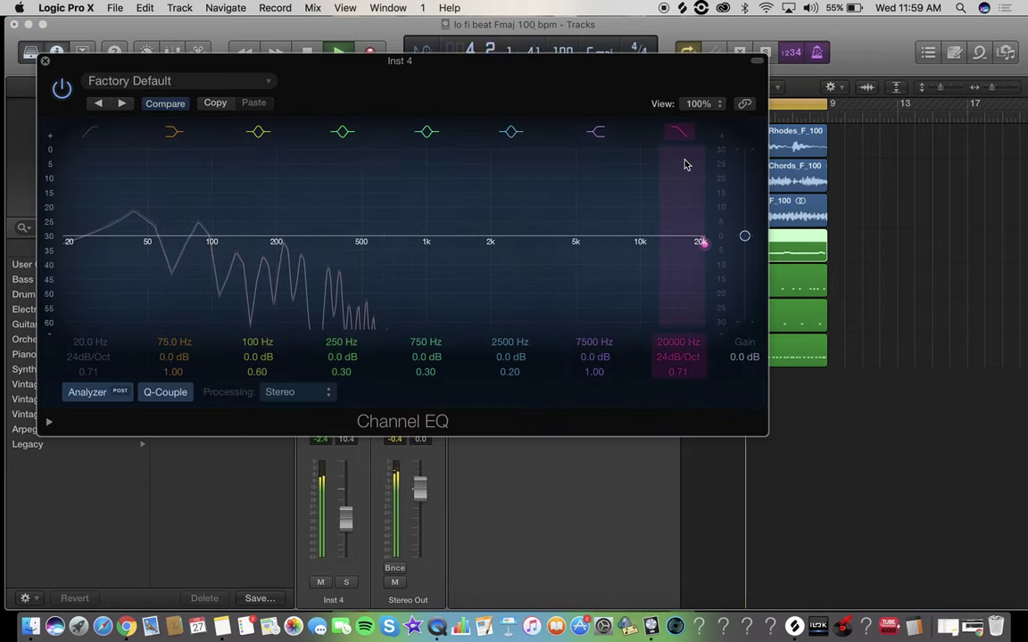
key("s")
left_click_drag(527, 172, 275, 237)
left_click_drag(237, 206, 329, 211)
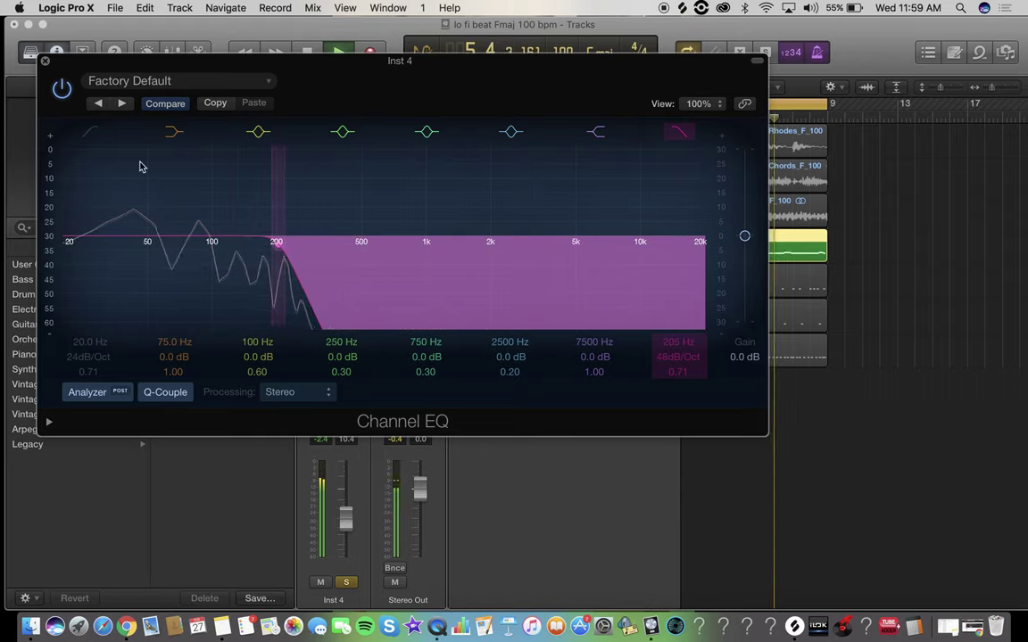
- Set a 31 Hz low cut with boosts of +1.5 dB at 76 Hz and +2.5 dB at 104 Hz, and close the EQ
left_click(92, 132)
left_click_drag(96, 152, 229, 187)
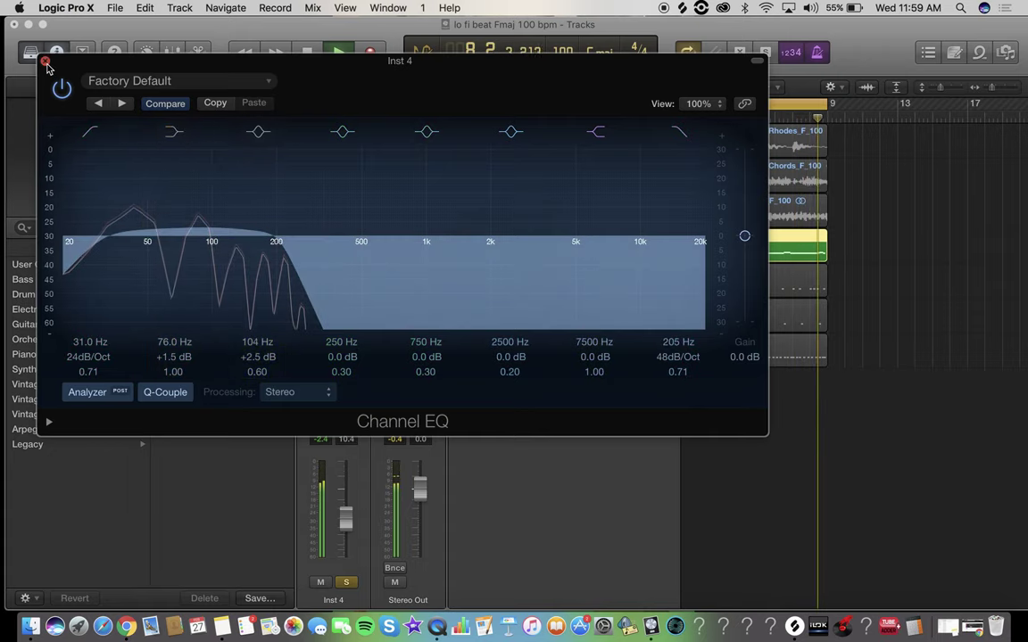
left_click(45, 61)
- Audition the bass and kick tracks soloed together, and return to the full mix
left_click(528, 287)
key("space")
key("space")
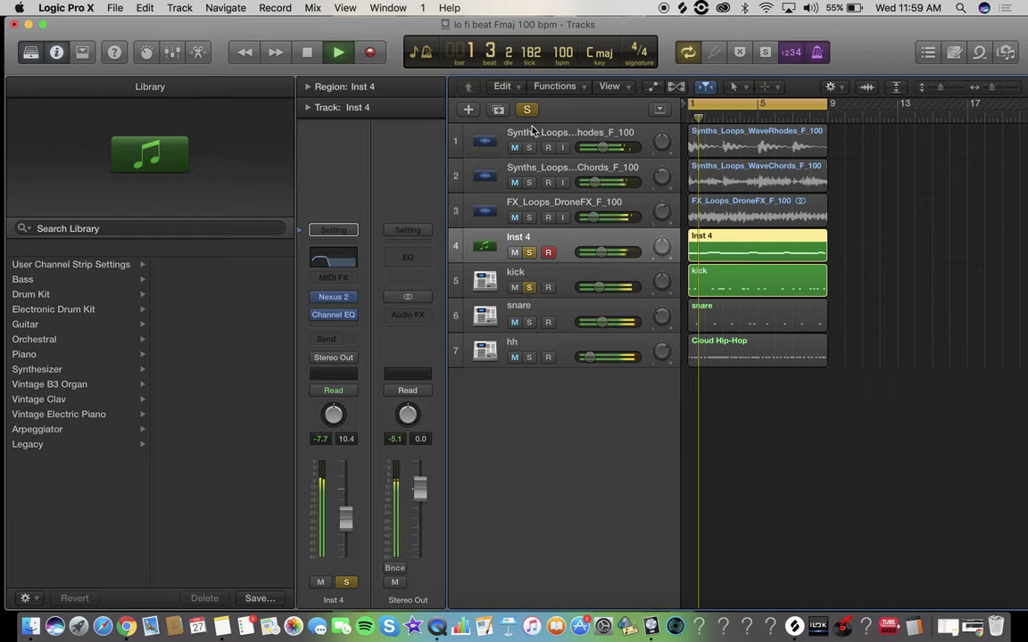
left_click(529, 287)
- Check the preset name in Nexus 2 and rename the Inst 4 track to basic pulse
left_click(334, 296)
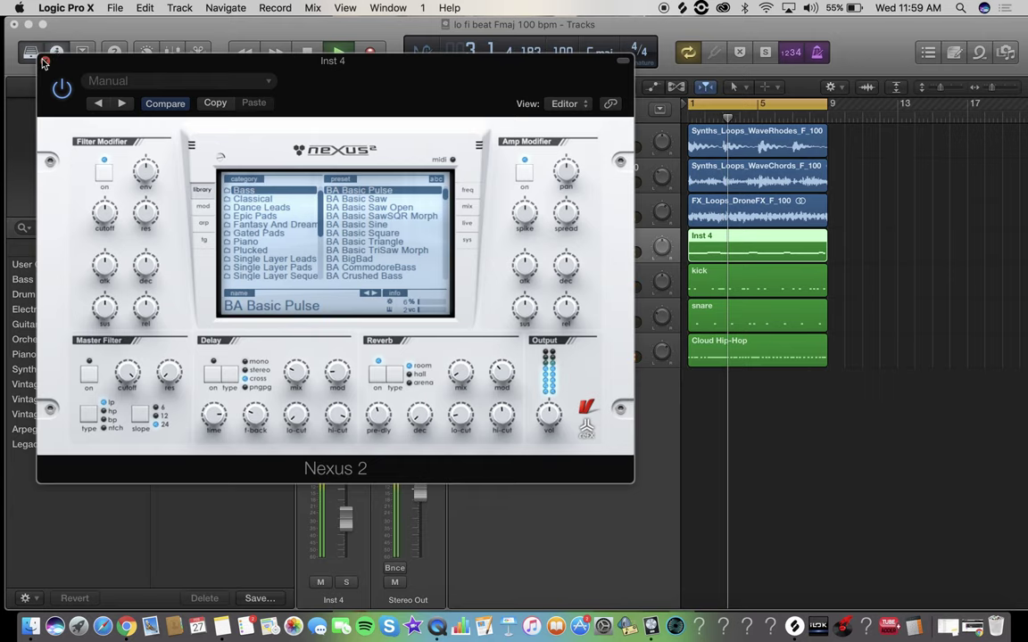
key("super+w")
double_click(616, 234)
type("basic p")
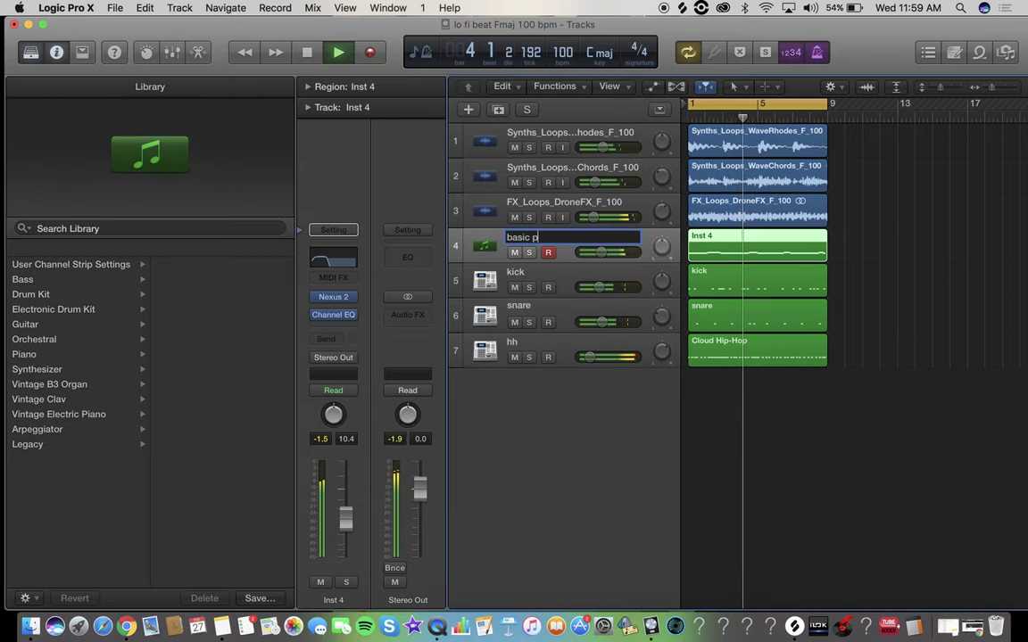
type("ulse")
key("Return")
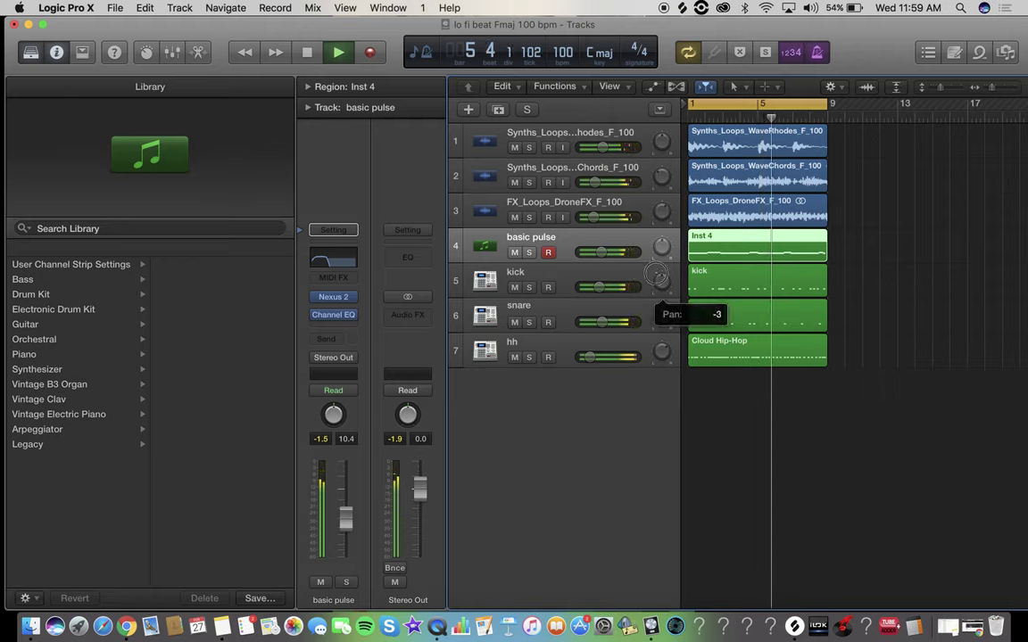
- Try panning the kick and basic pulse tracks during playback, and return the basic pulse pan to 0
mouse_move(657, 266)
left_mouse_down()
mouse_move(659, 294)
mouse_move(660, 285)
left_mouse_up()
left_click(661, 241)
double_click(660, 241)
left_click(661, 278)
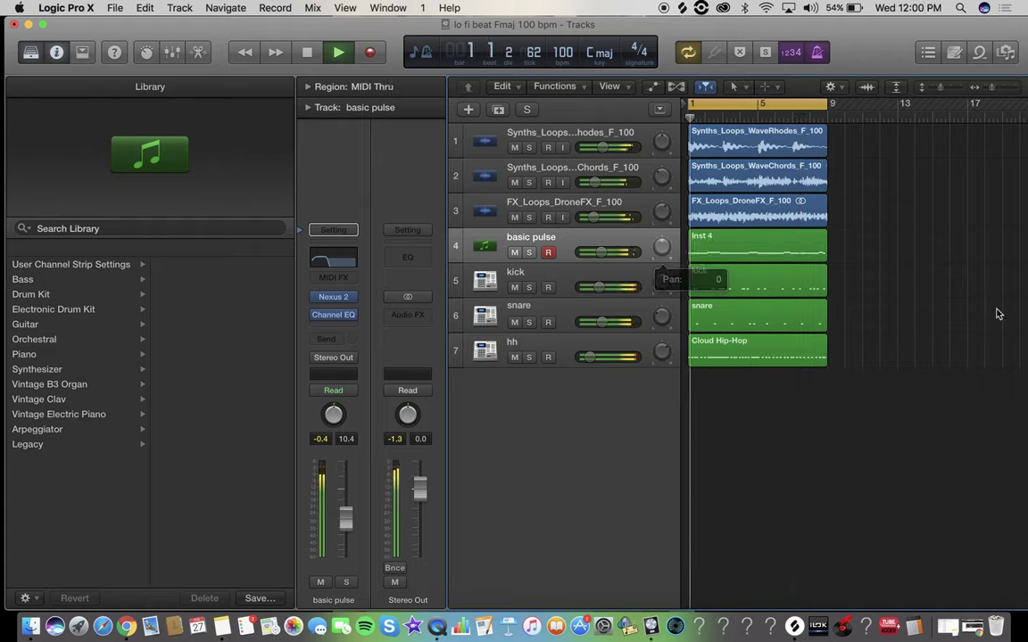
- Lower the hh track's volume to -25.0 dB and stop playback
left_click(535, 349)
mouse_move(590, 357)
left_mouse_down()
mouse_move(604, 356)
mouse_move(590, 357)
left_mouse_up()
key("space")
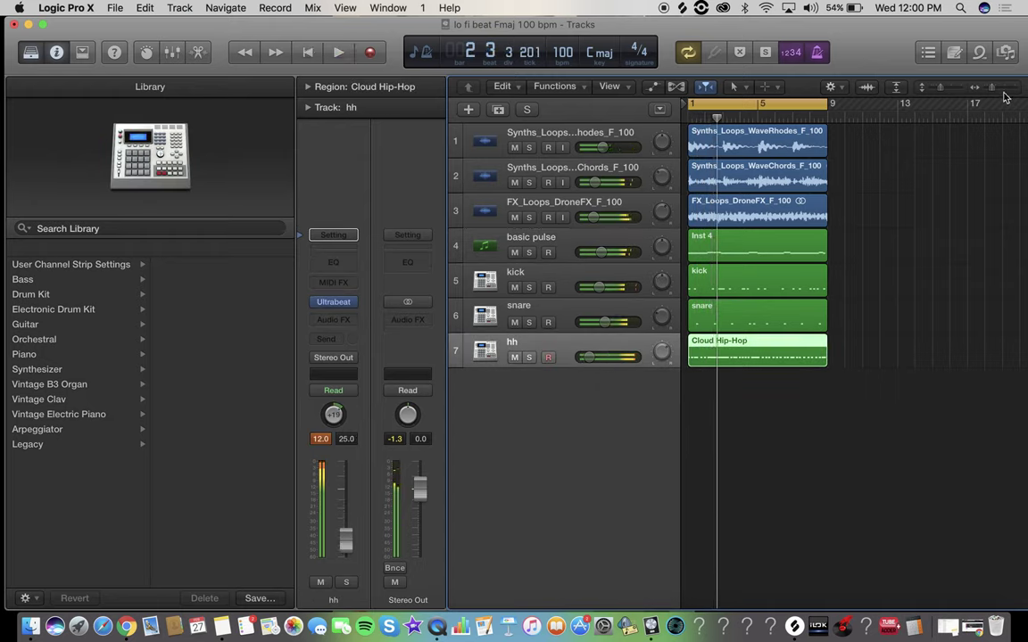
- Repeat all seven tracks' regions once from bar 9, return the playhead to bar 1 and turn cycling off
key("super+a")
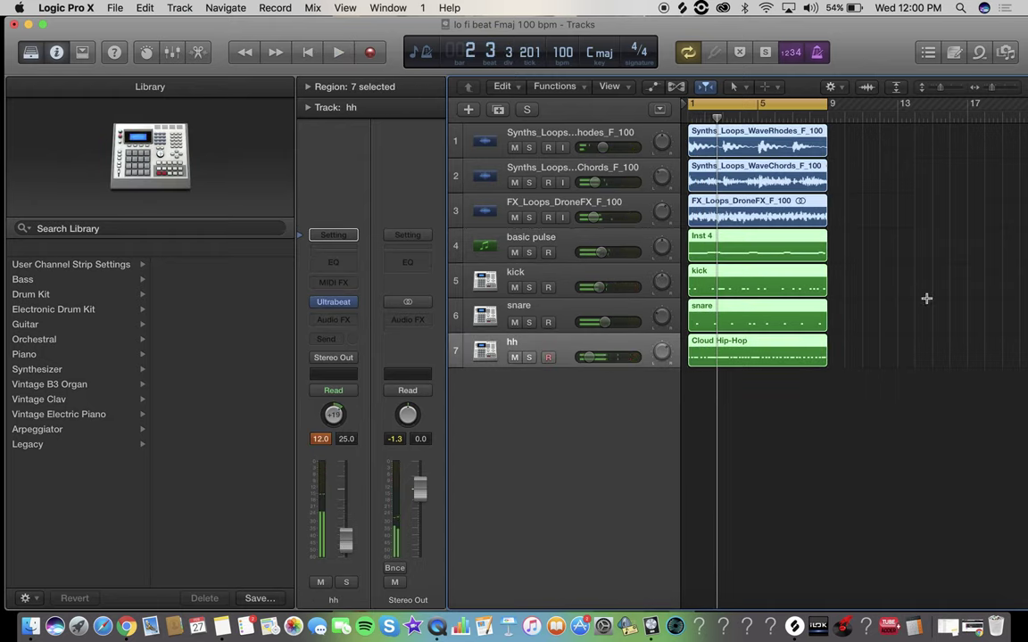
key("super+r")
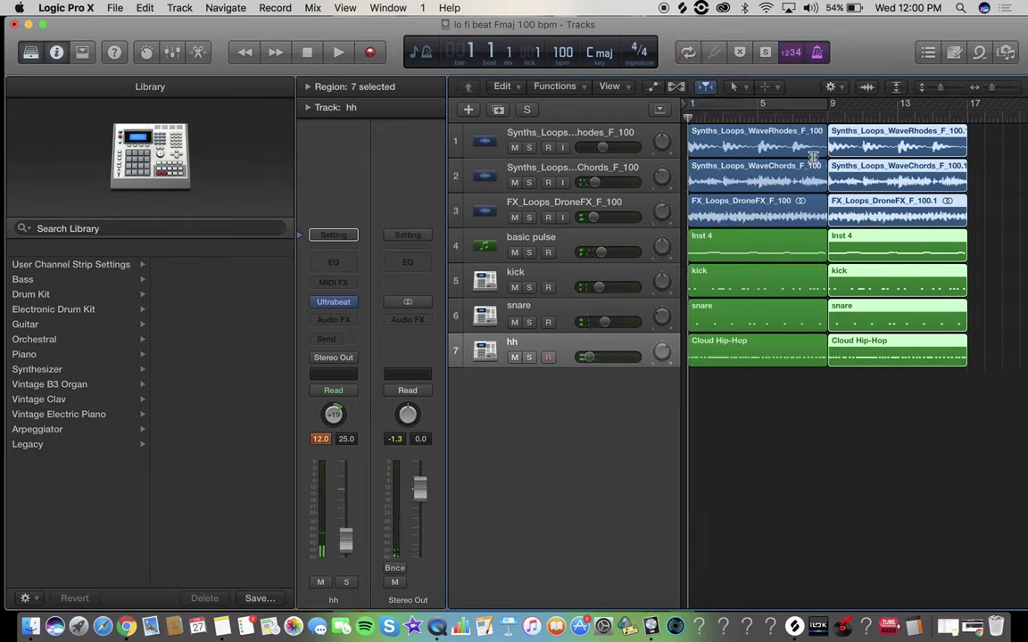
key("Return")
key("c")
- Delete the bars 1 to 9 regions on every track except WaveRhodes, and play the arrangement from the start
left_click_drag(705, 384, 757, 188)
key("Delete")
key("space")
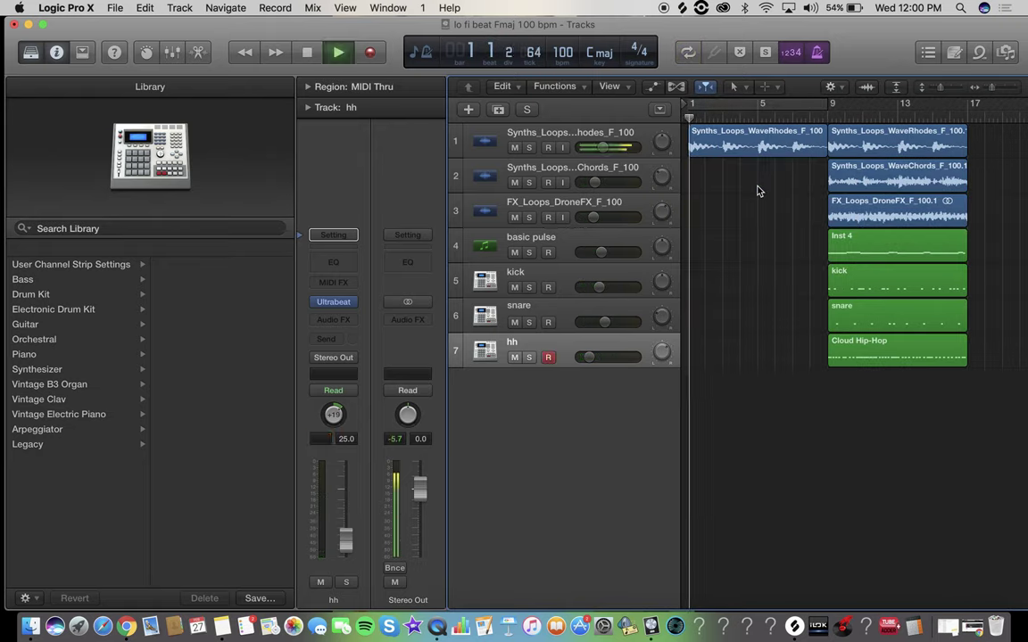
- Repeat the full seven-track section from bars 9 to 17 three more times, extending the arrangement to bar 41
scroll(797, 244, "right", 5)
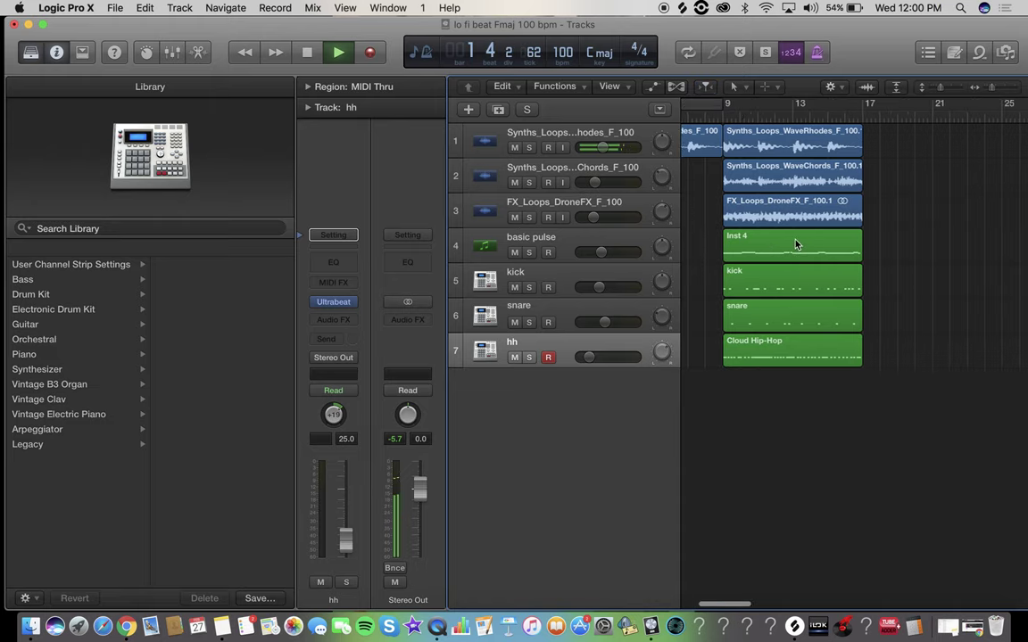
left_click_drag(803, 436, 981, 148)
scroll(897, 146, "right", 3)
left_click_drag(990, 88, 946, 88)
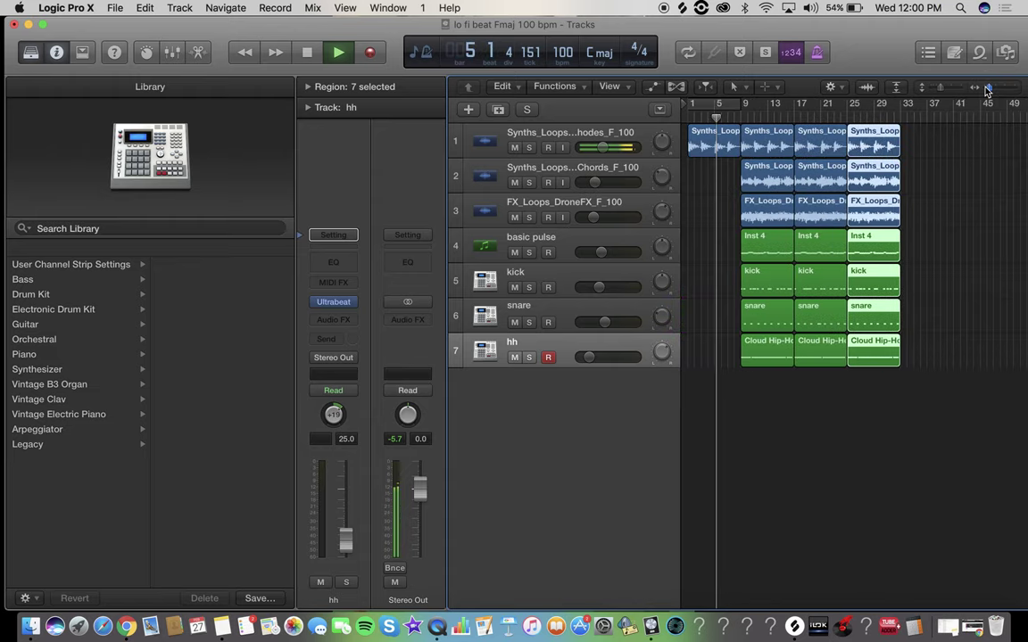
left_click_drag(870, 147, 925, 151)
- Set the cycle range to bars 9 to 17 and select the WaveRhodes track with its regions deselected
left_click_drag(742, 109, 789, 106)
left_click(825, 408)
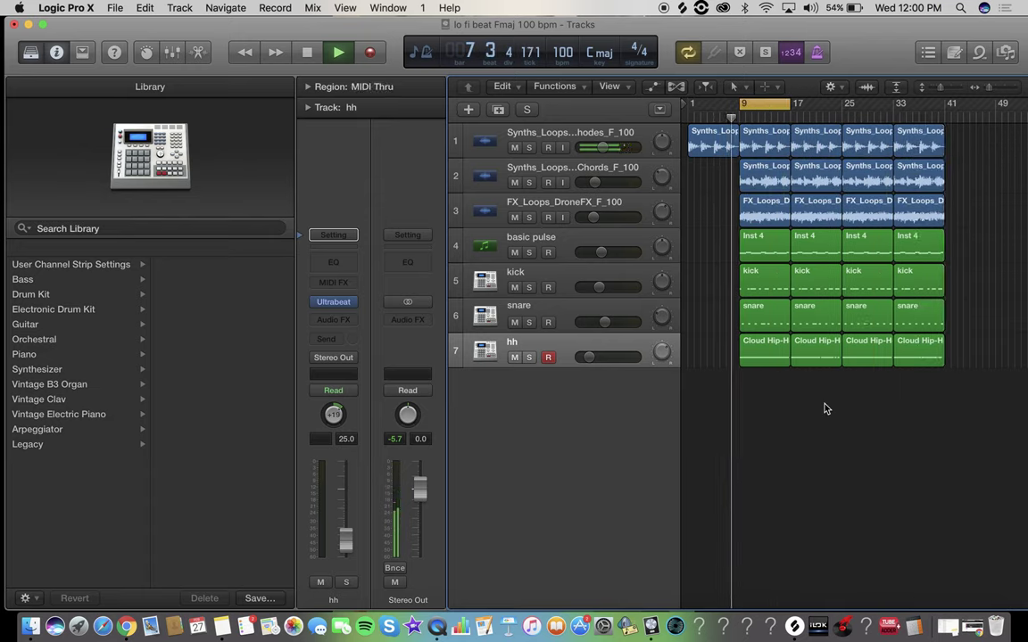
left_click(573, 134)
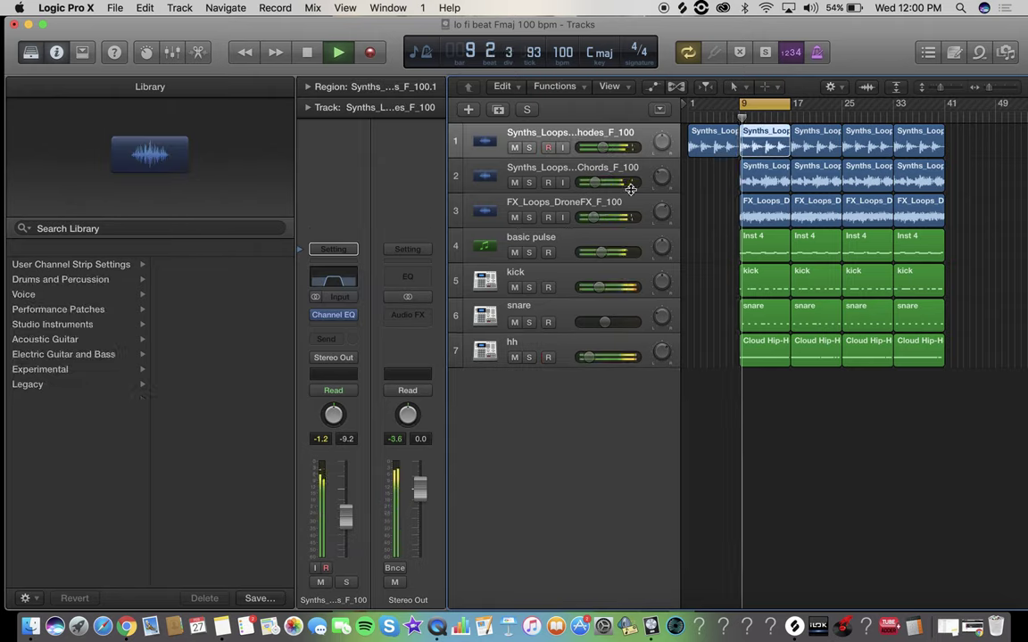
left_click(699, 432)
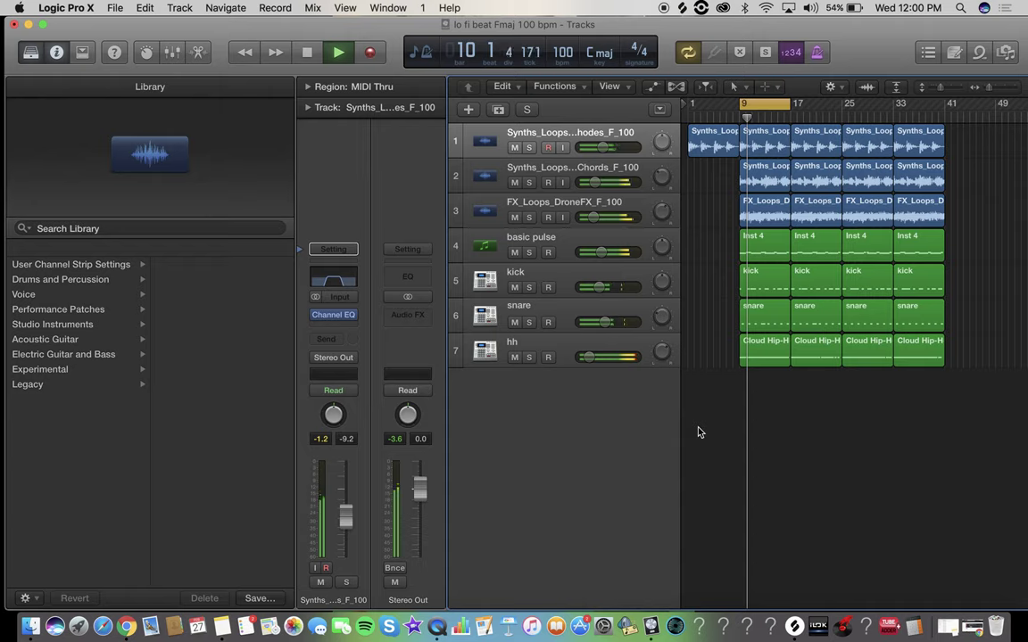
- Lower the hh track's volume to about -28.5 dB during playback
left_click(619, 357)
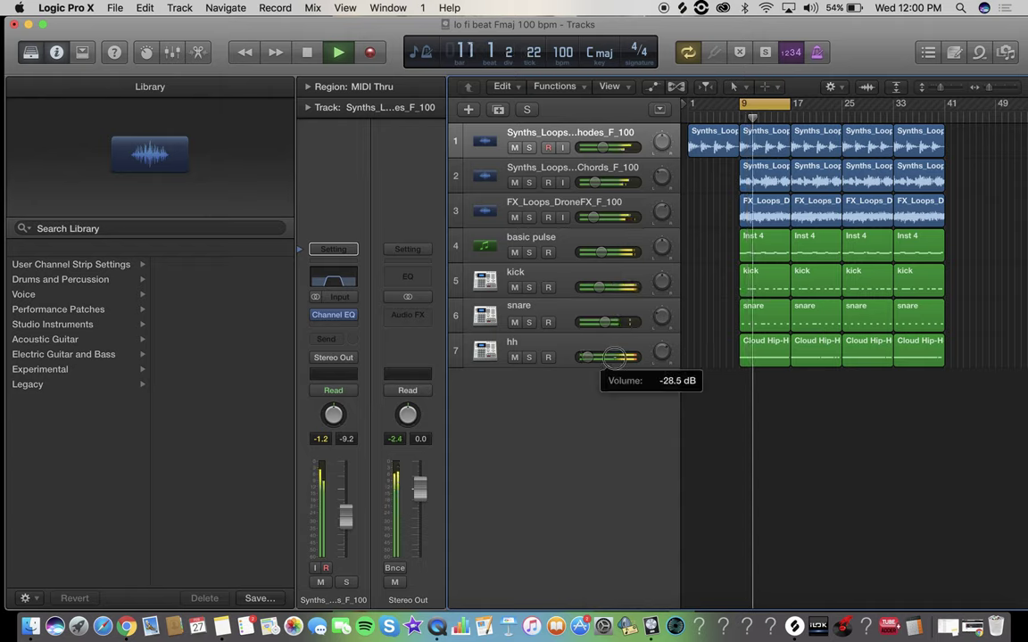